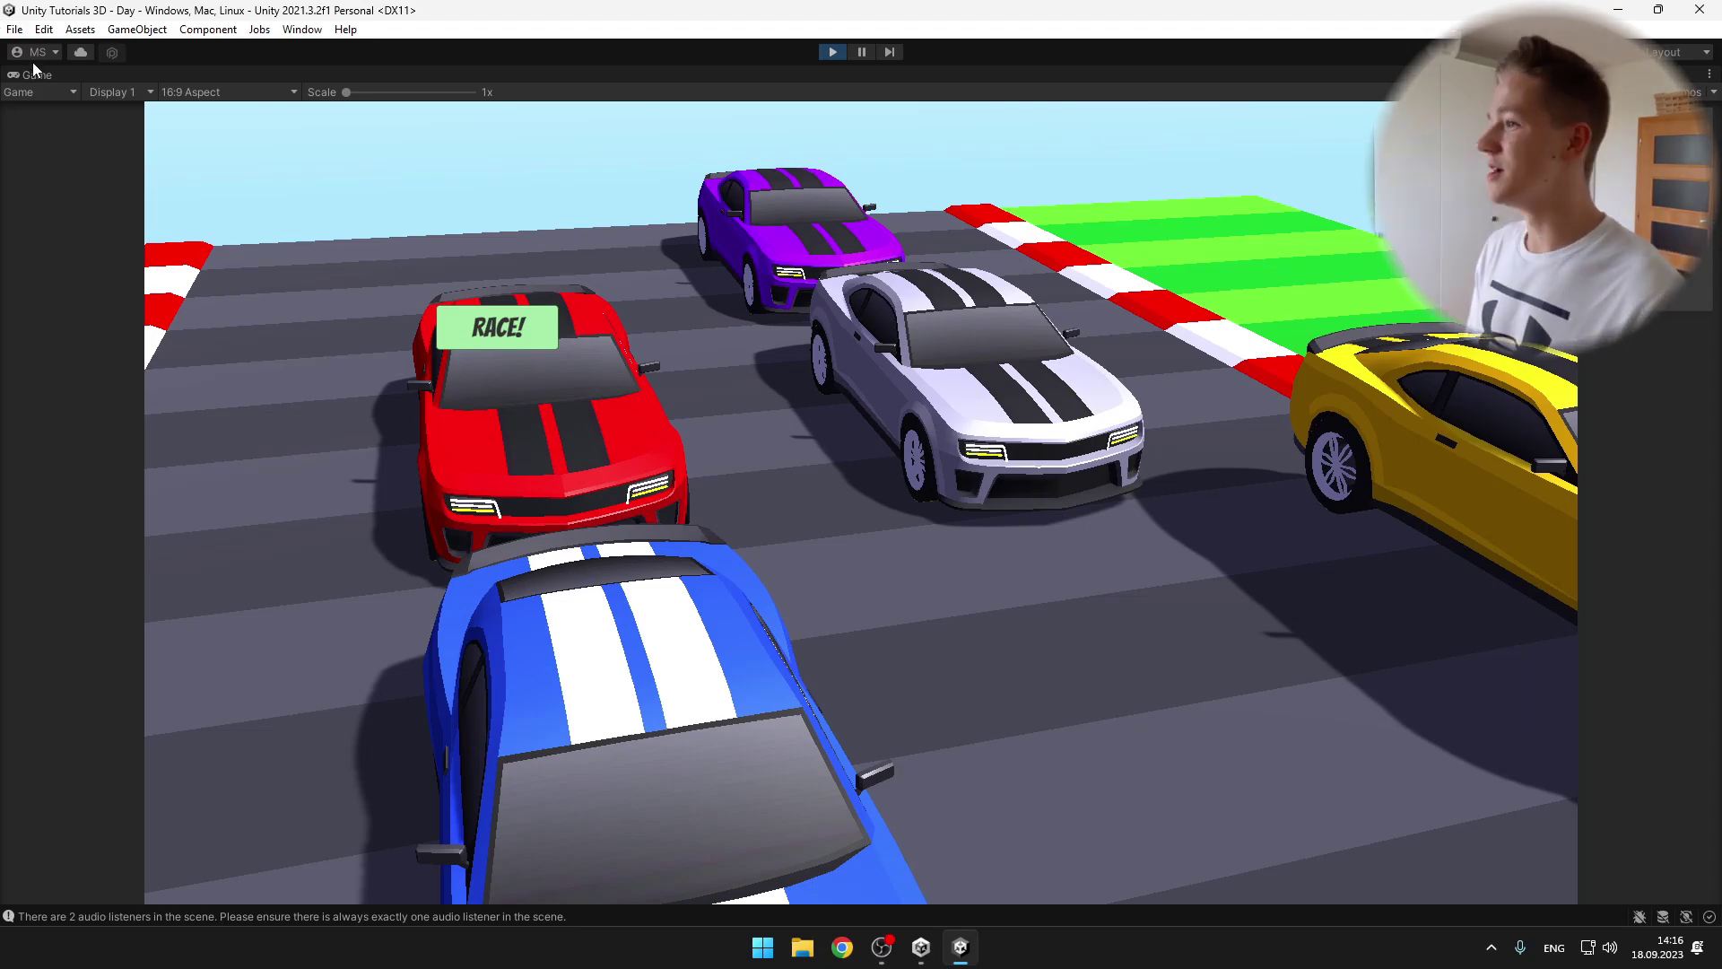
Step: Exit play mode and examine the finished race timeline's camera, animation and audio tracks
left_click(833, 52)
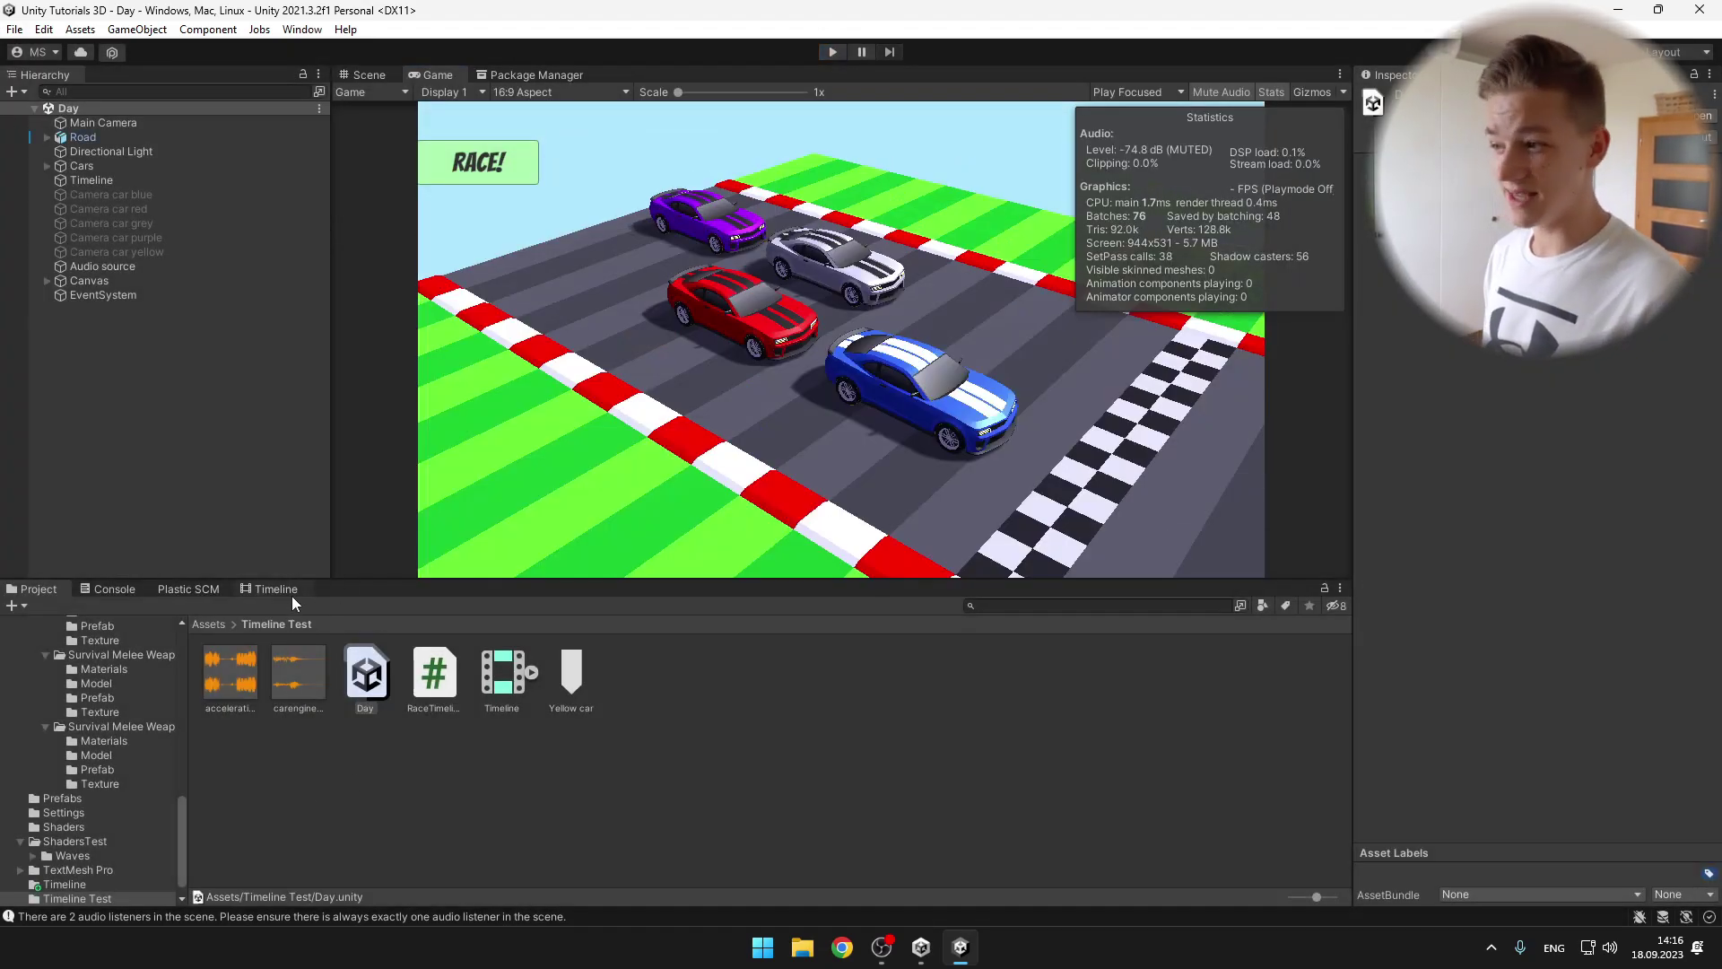
left_click(282, 589)
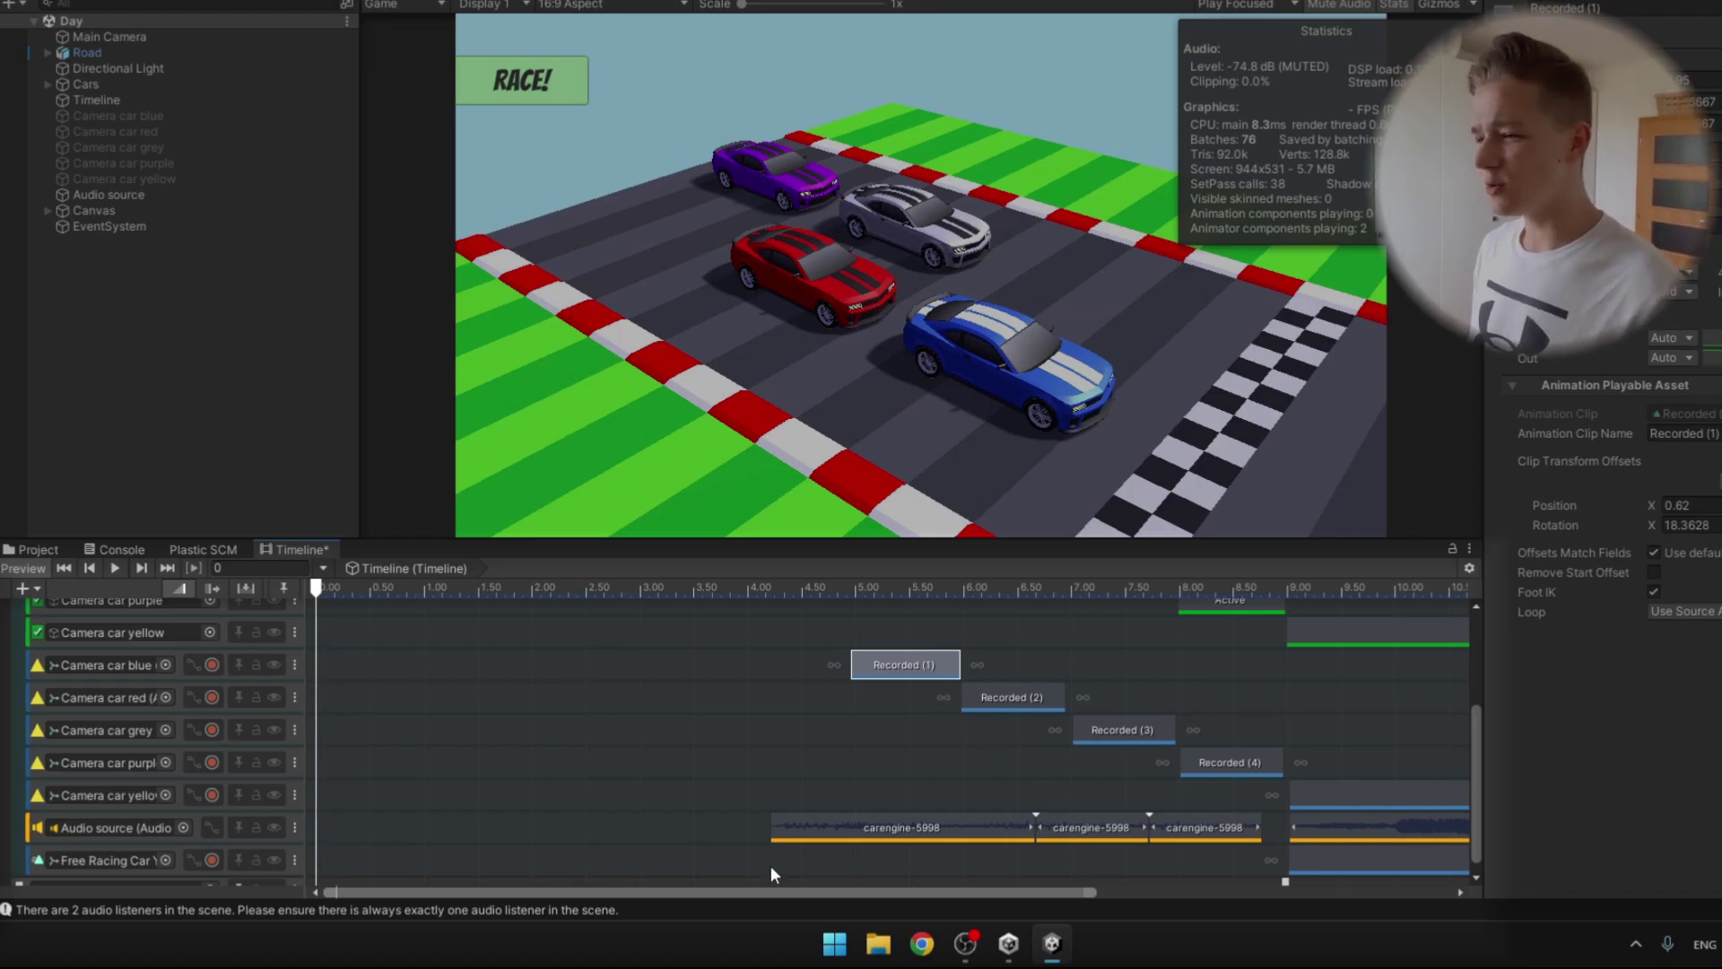
left_click_drag(763, 894, 845, 893)
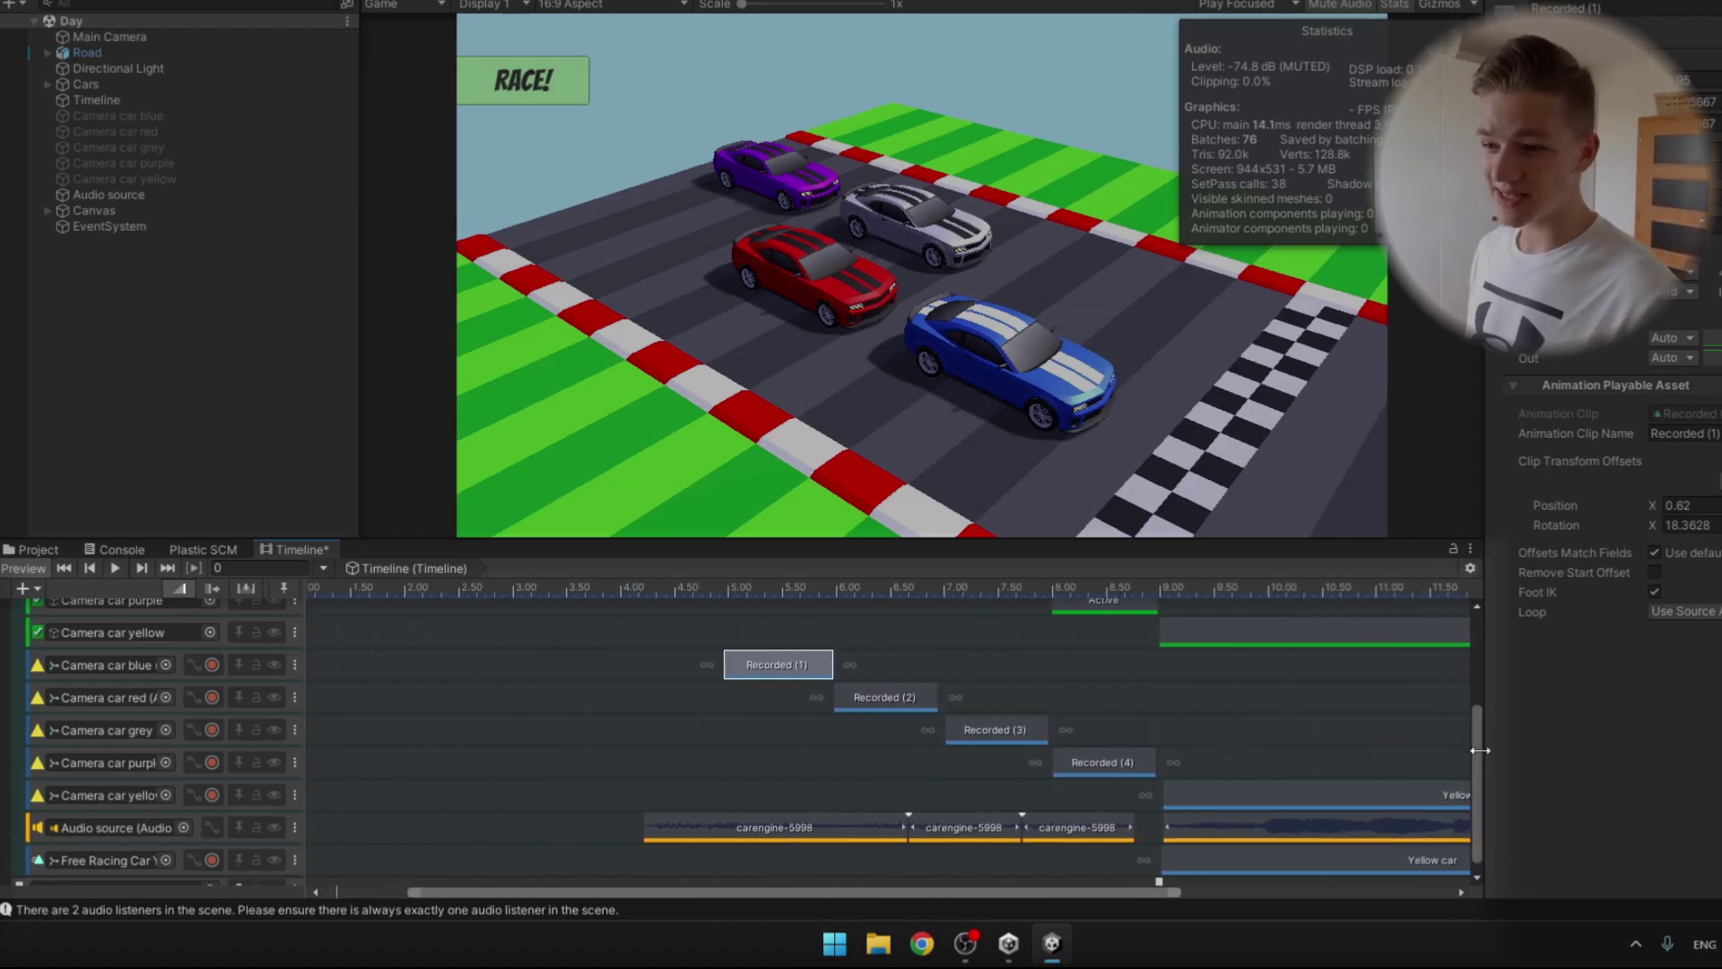
left_click_drag(1480, 724, 1479, 700)
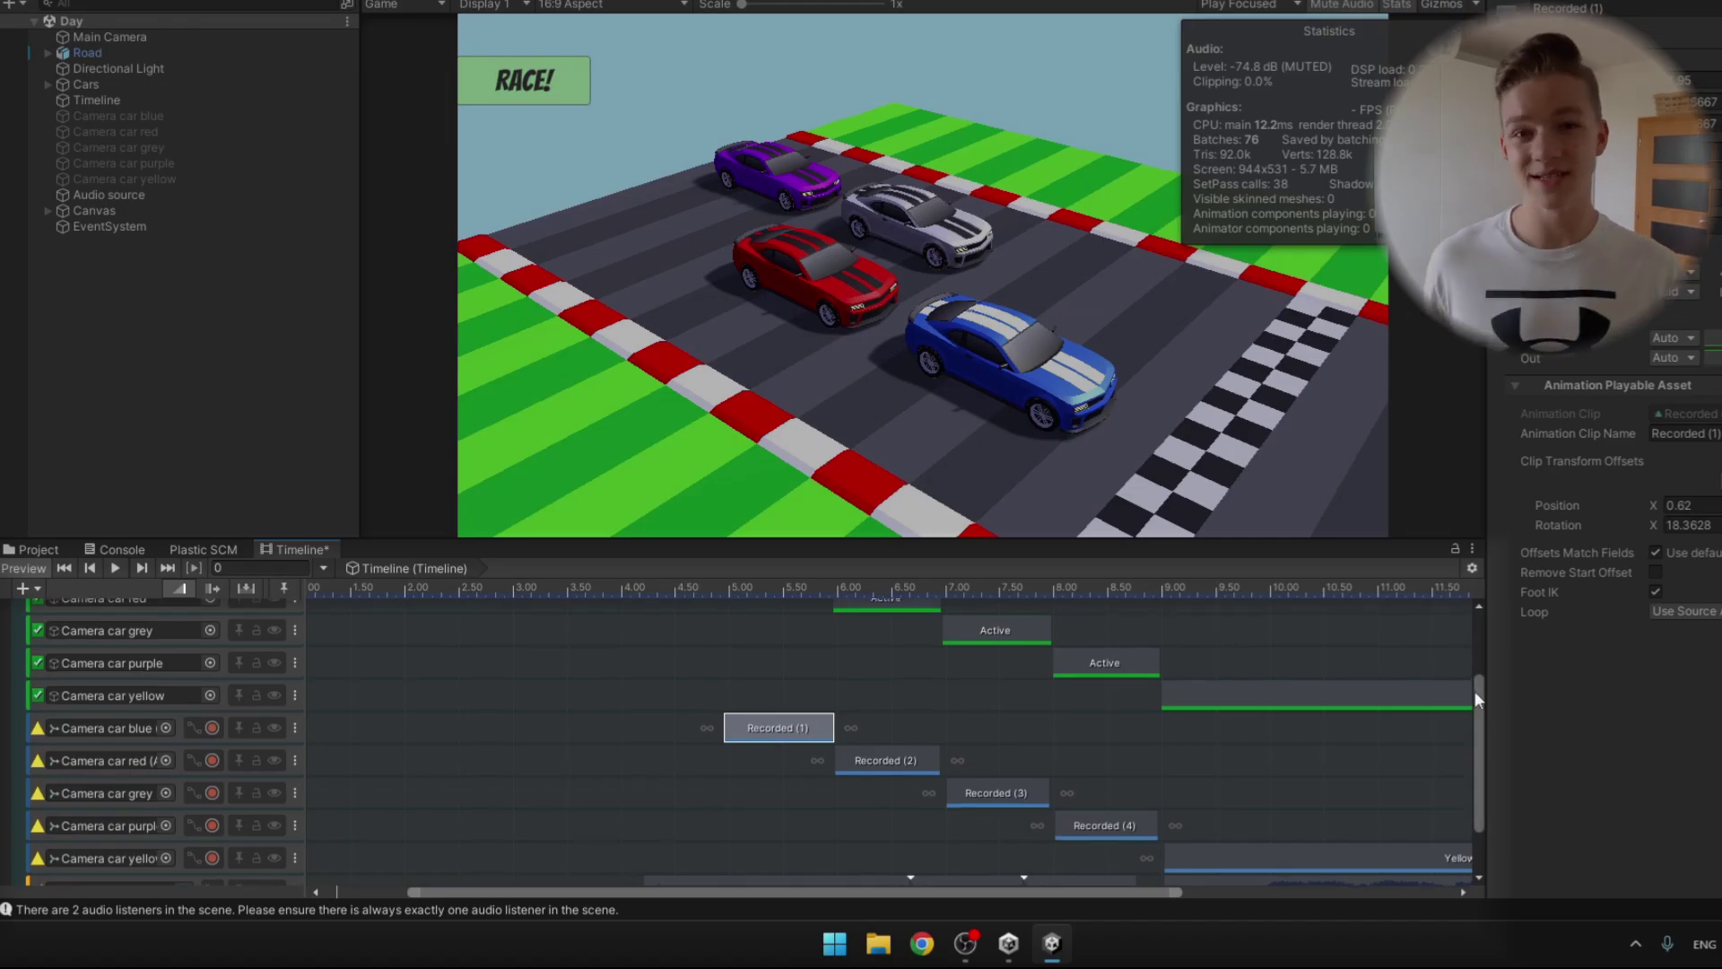
scroll(1475, 698, "down", 2)
left_click(993, 816)
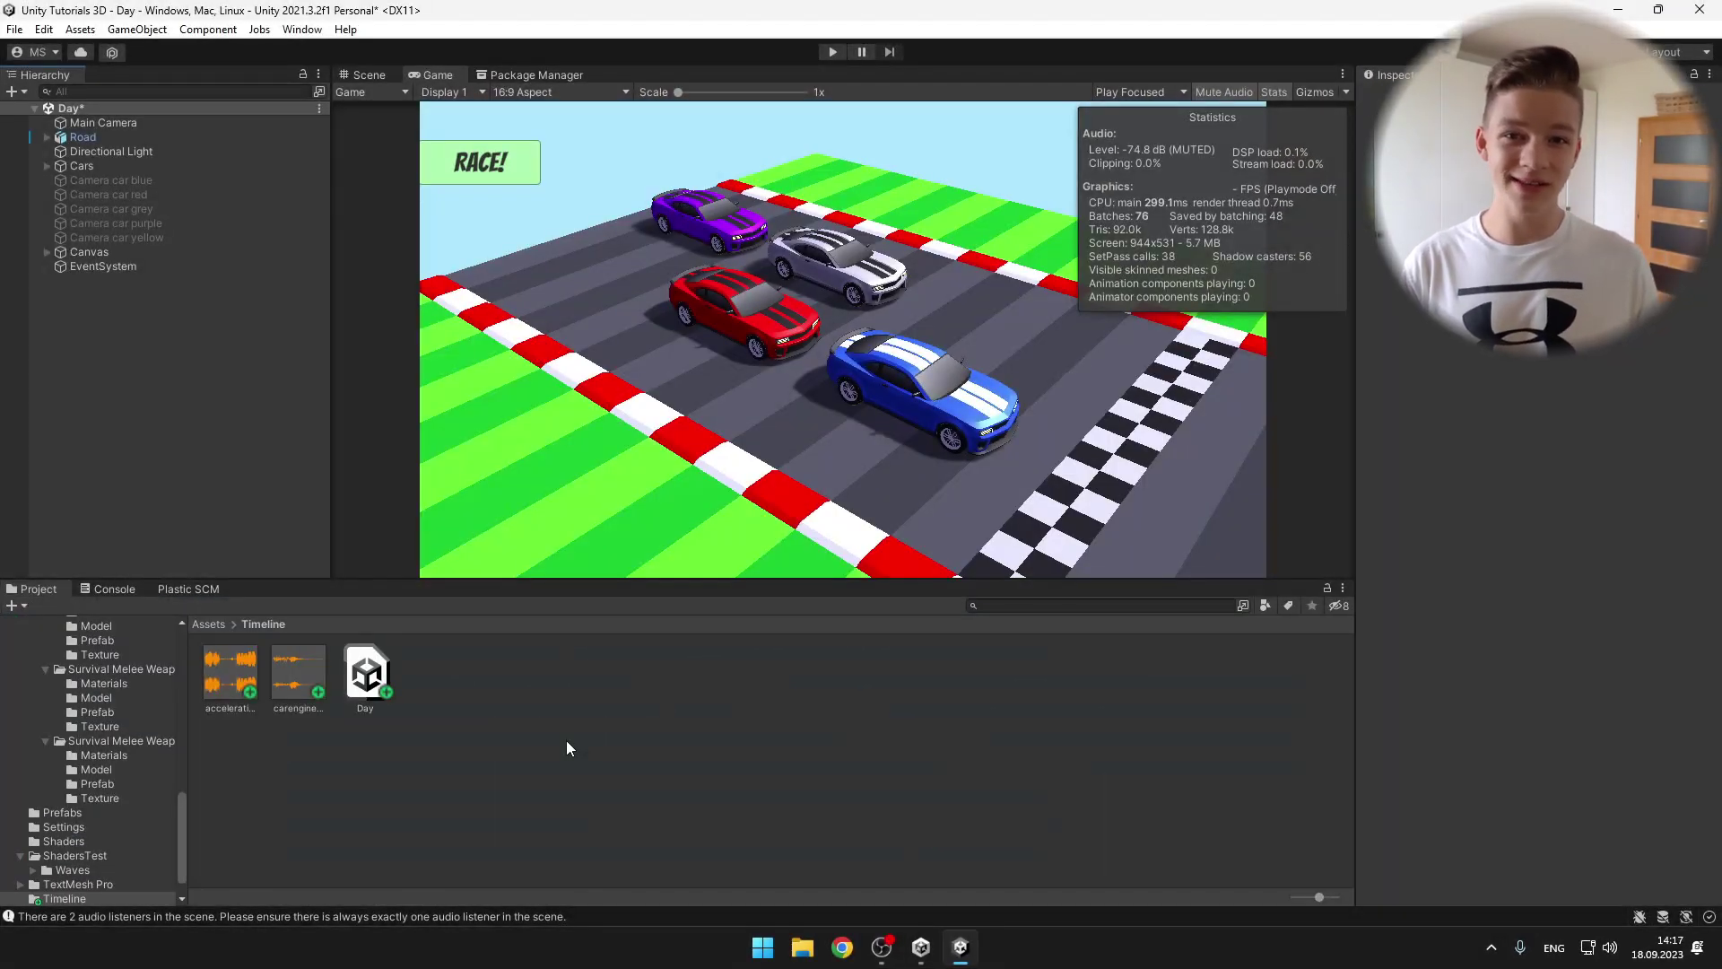
Step: Create an empty game object in the Day scene and name it Timeline
right_click(82, 385)
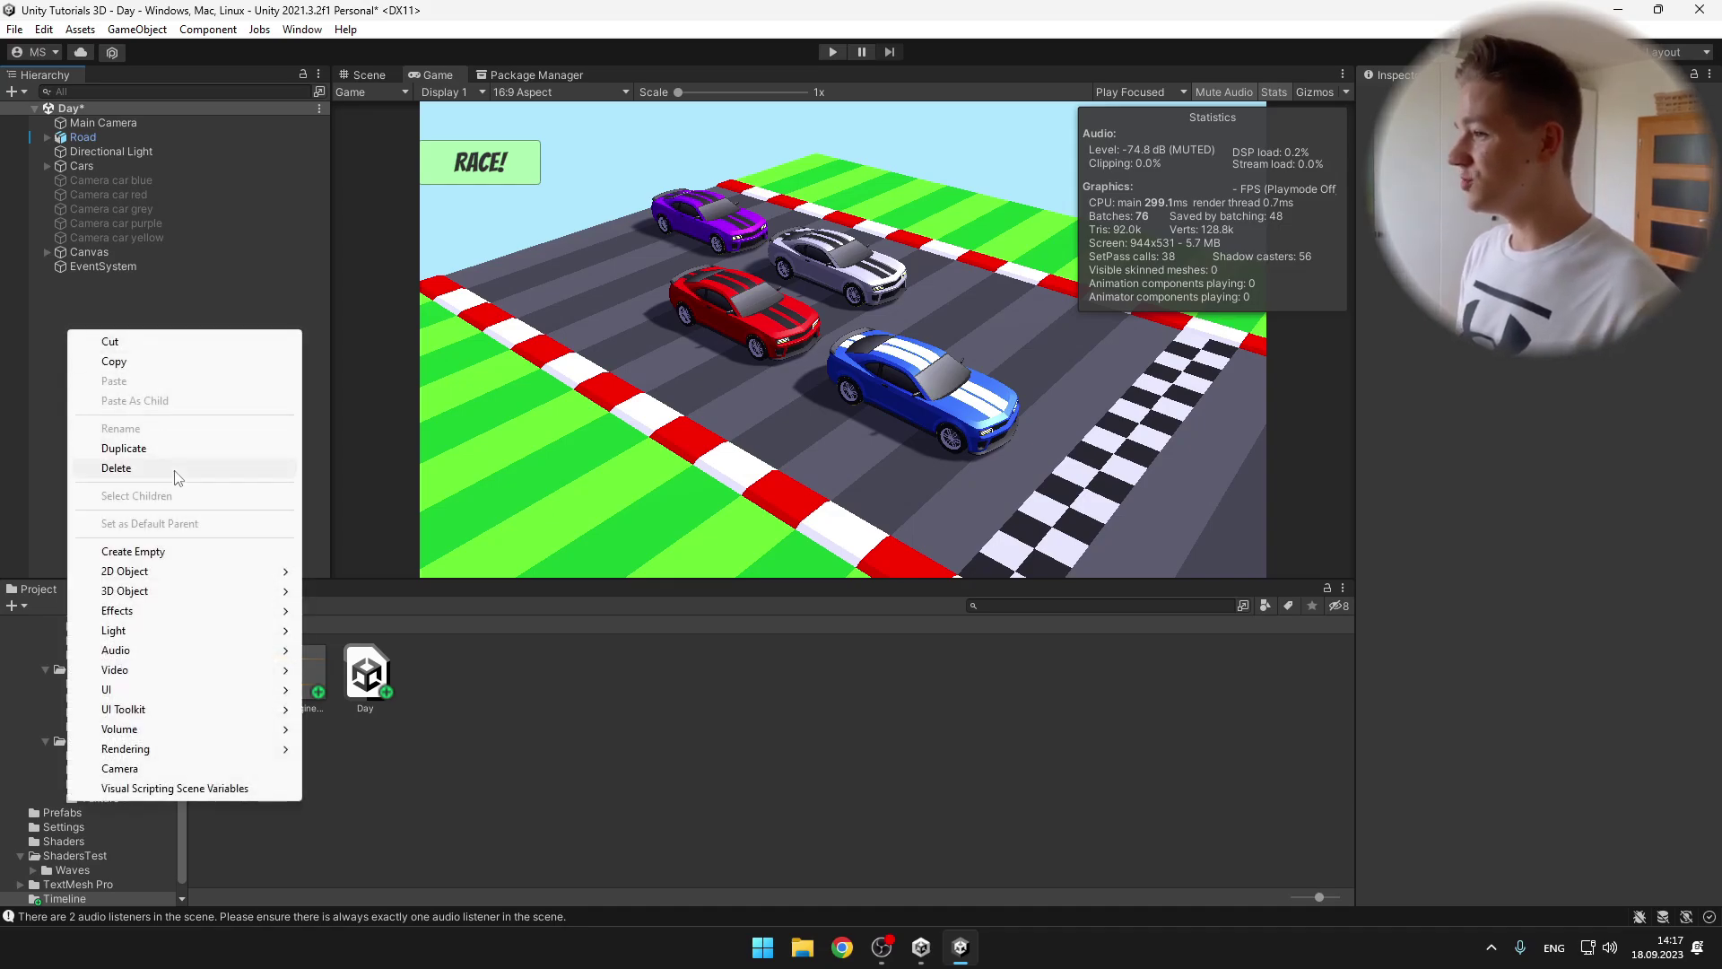
left_click(143, 551)
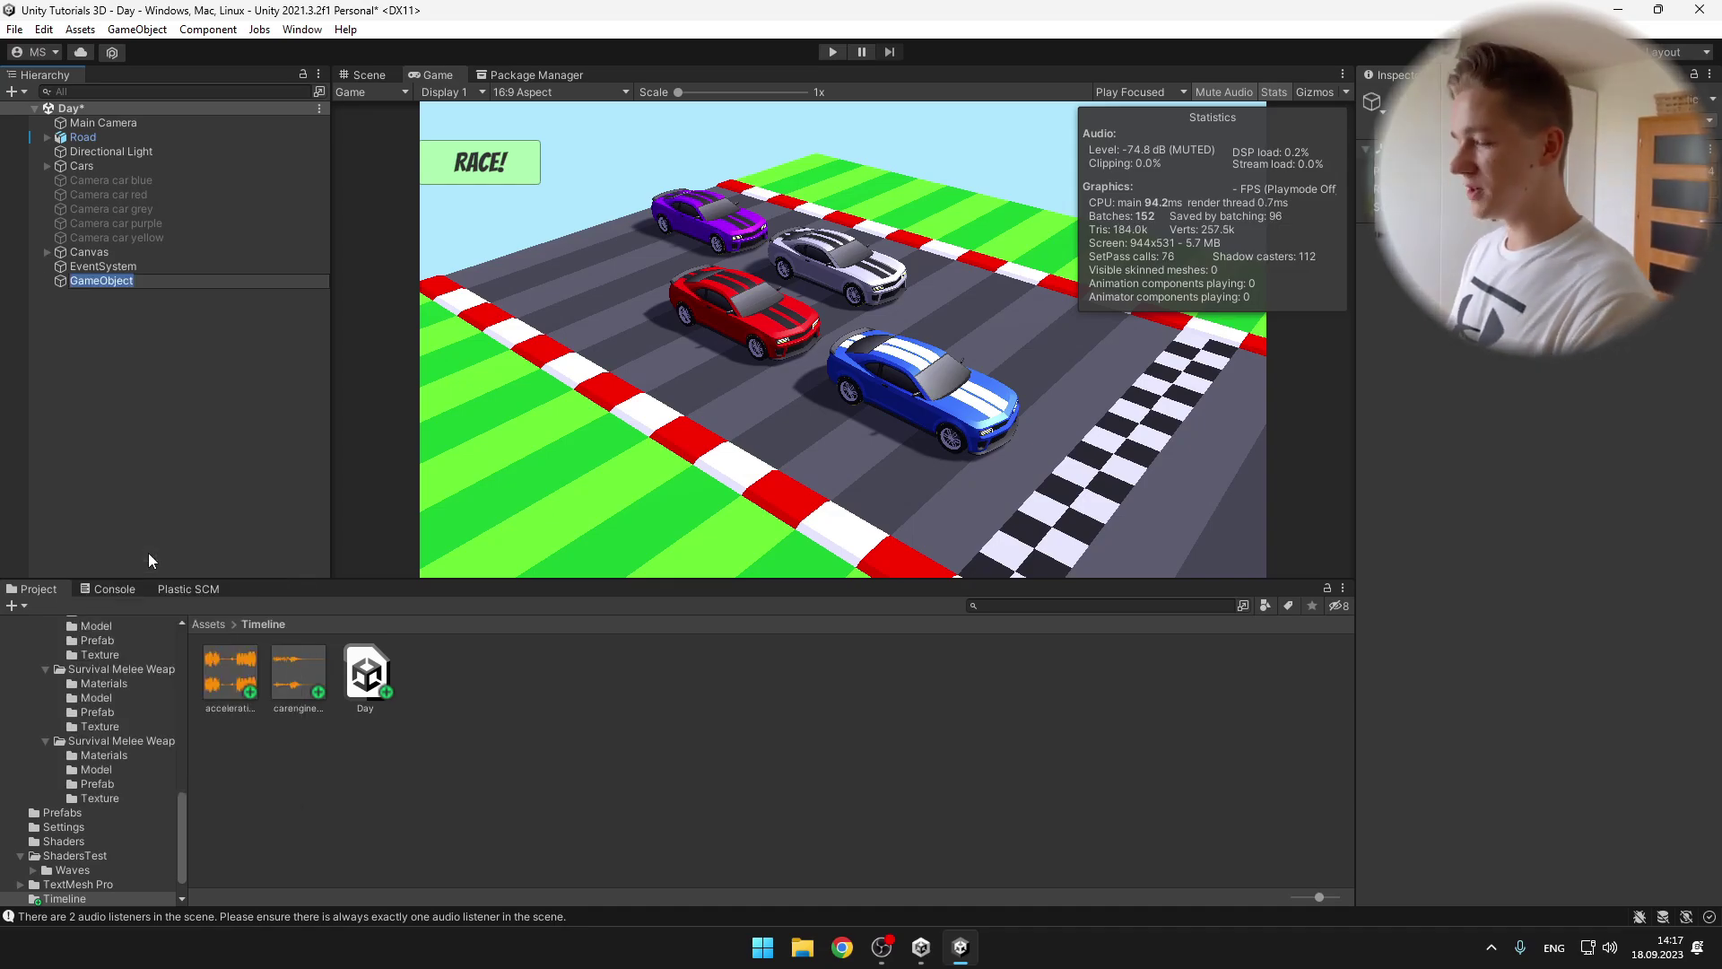
type("Timeline")
key("Return")
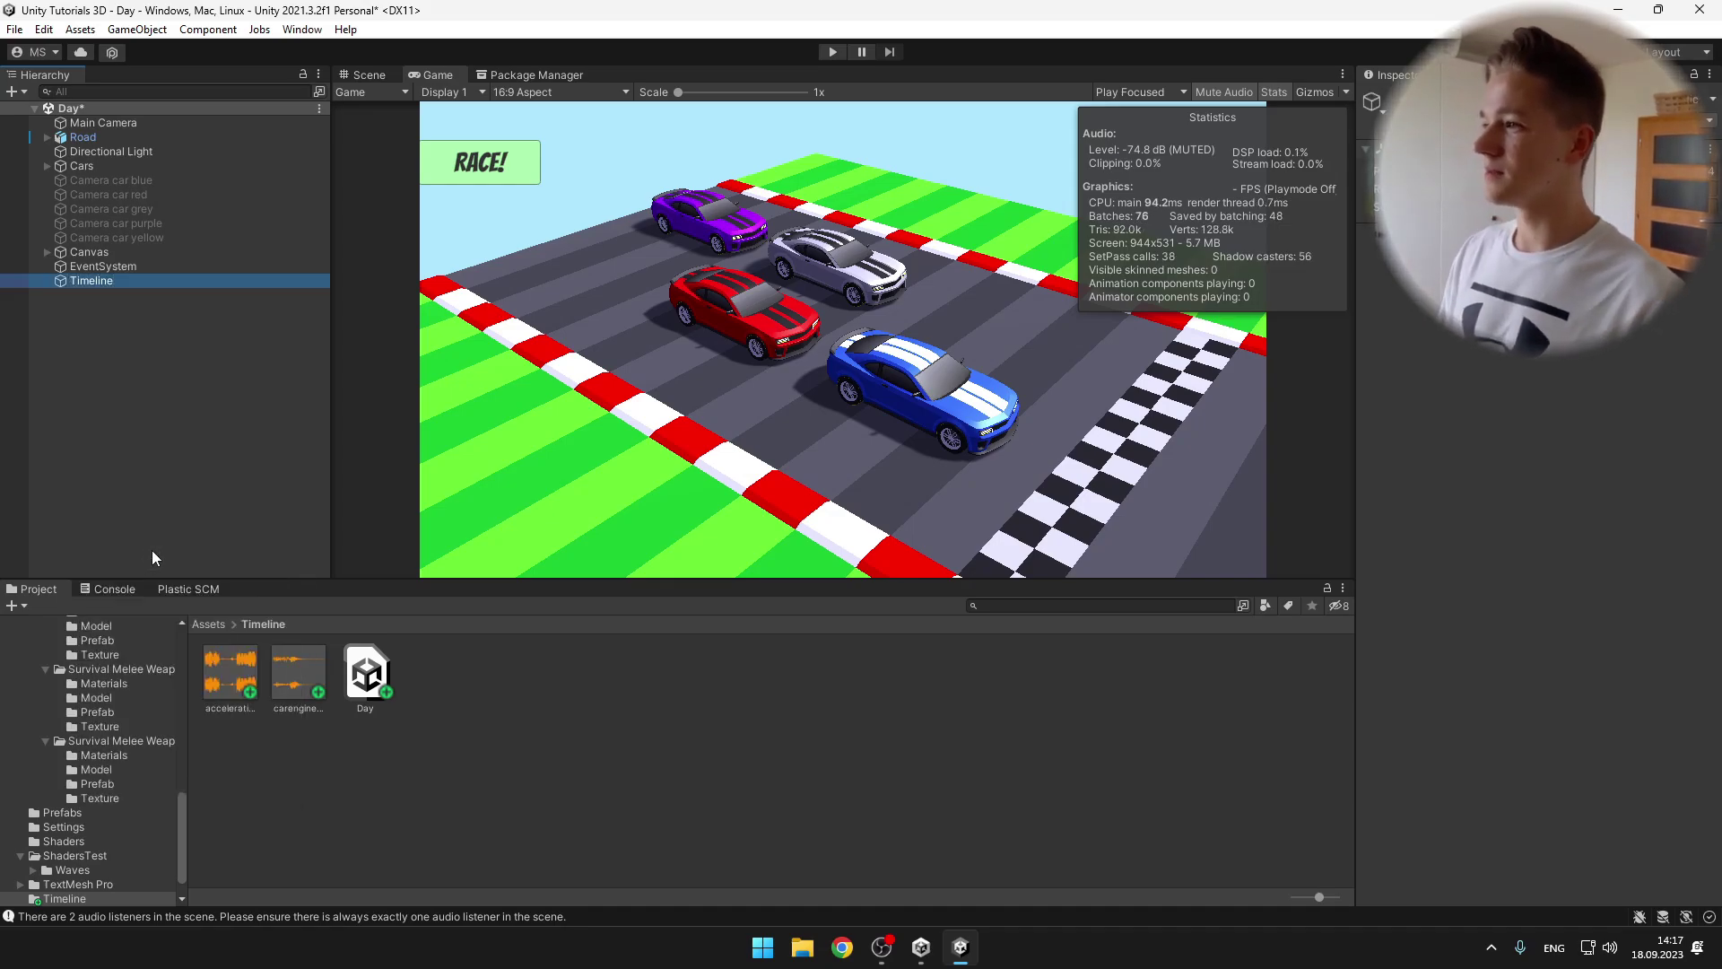
Step: Open the Timeline window and dock it beside Plastic SCM, in the same group as Project and Console
left_click(302, 30)
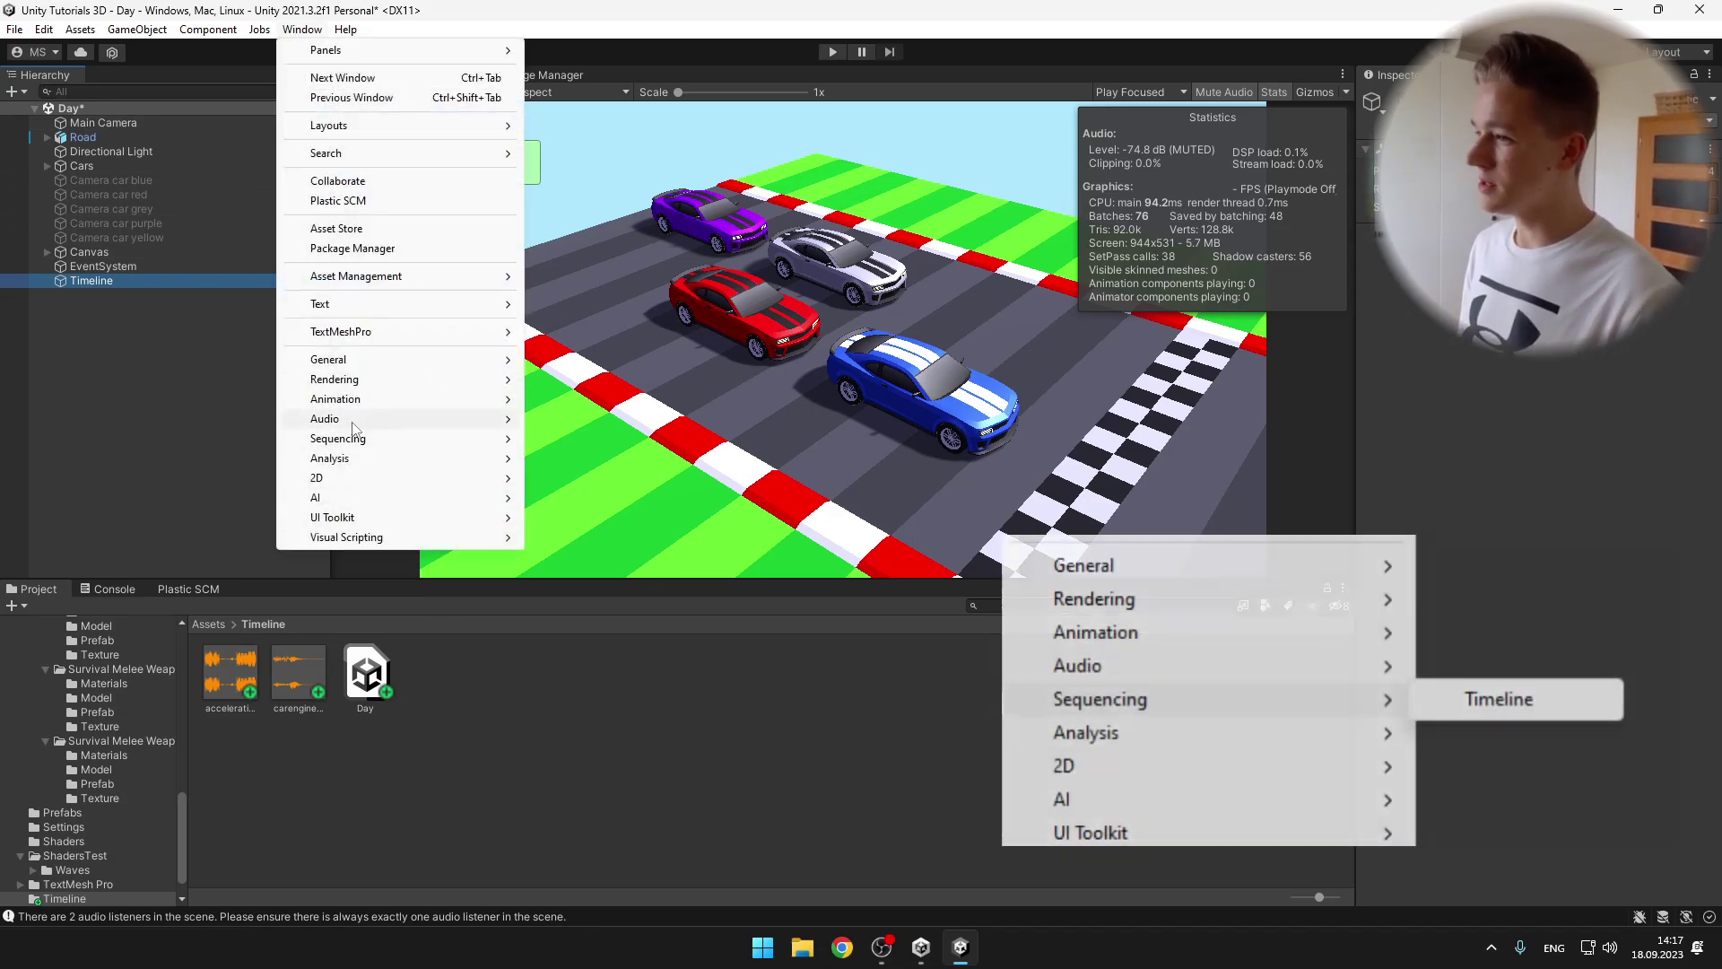
mouse_move(449, 439)
left_click(575, 436)
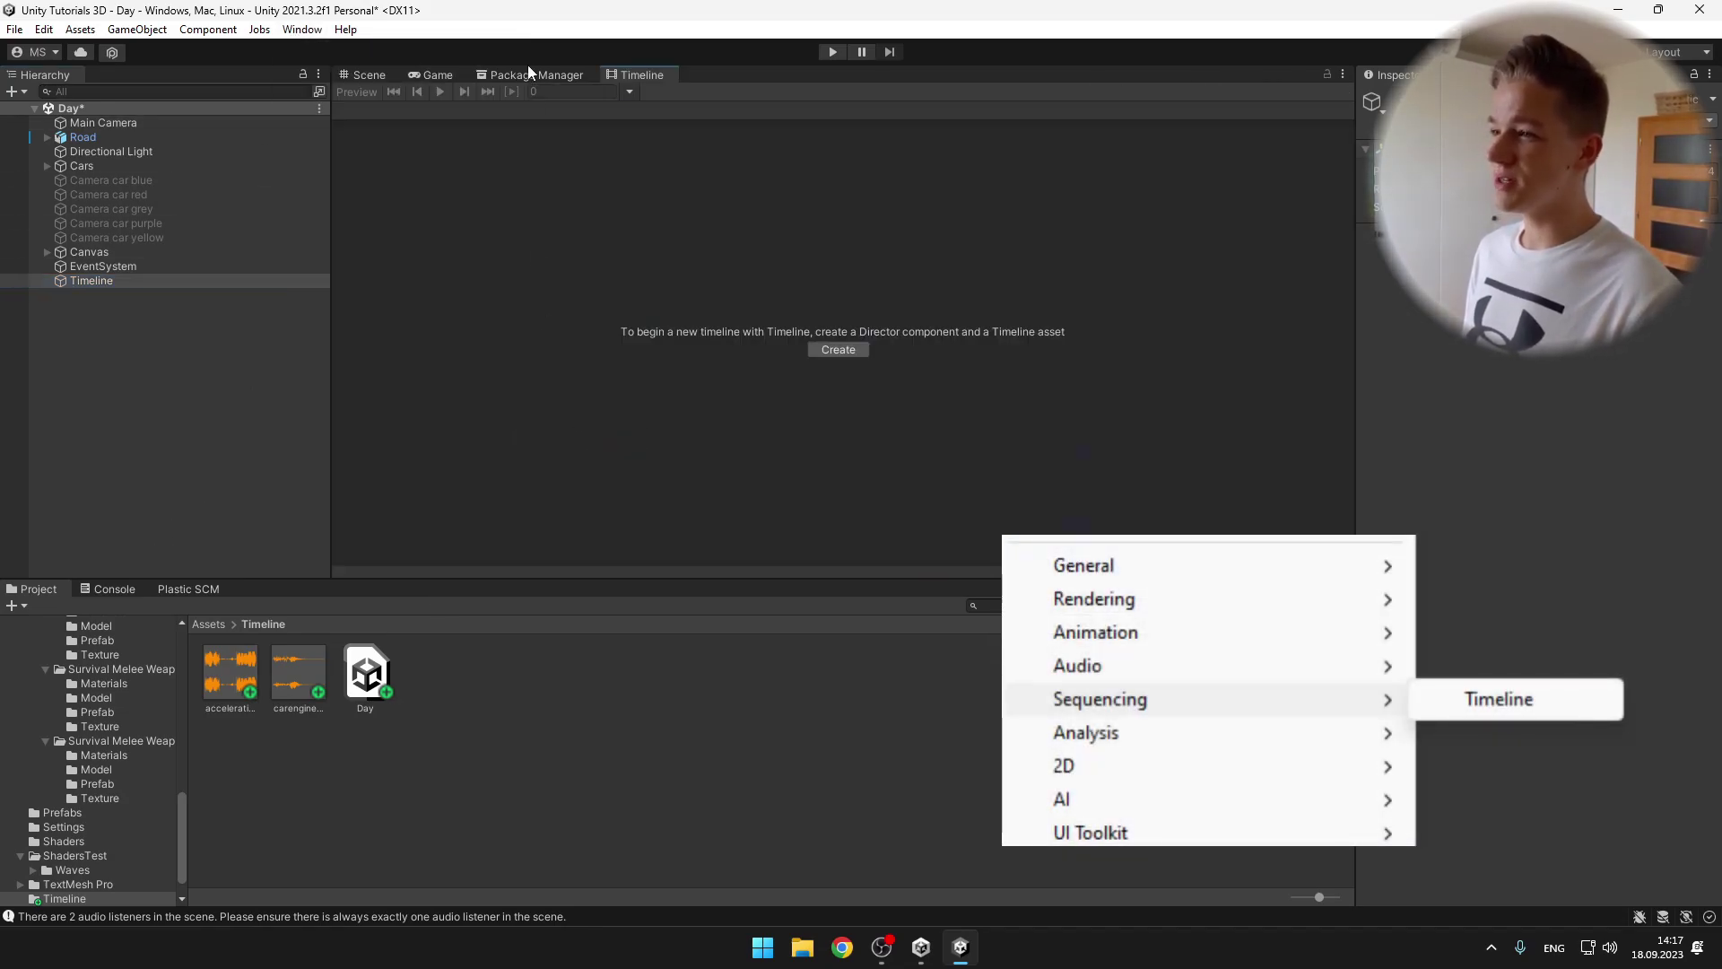
left_click_drag(636, 73, 289, 589)
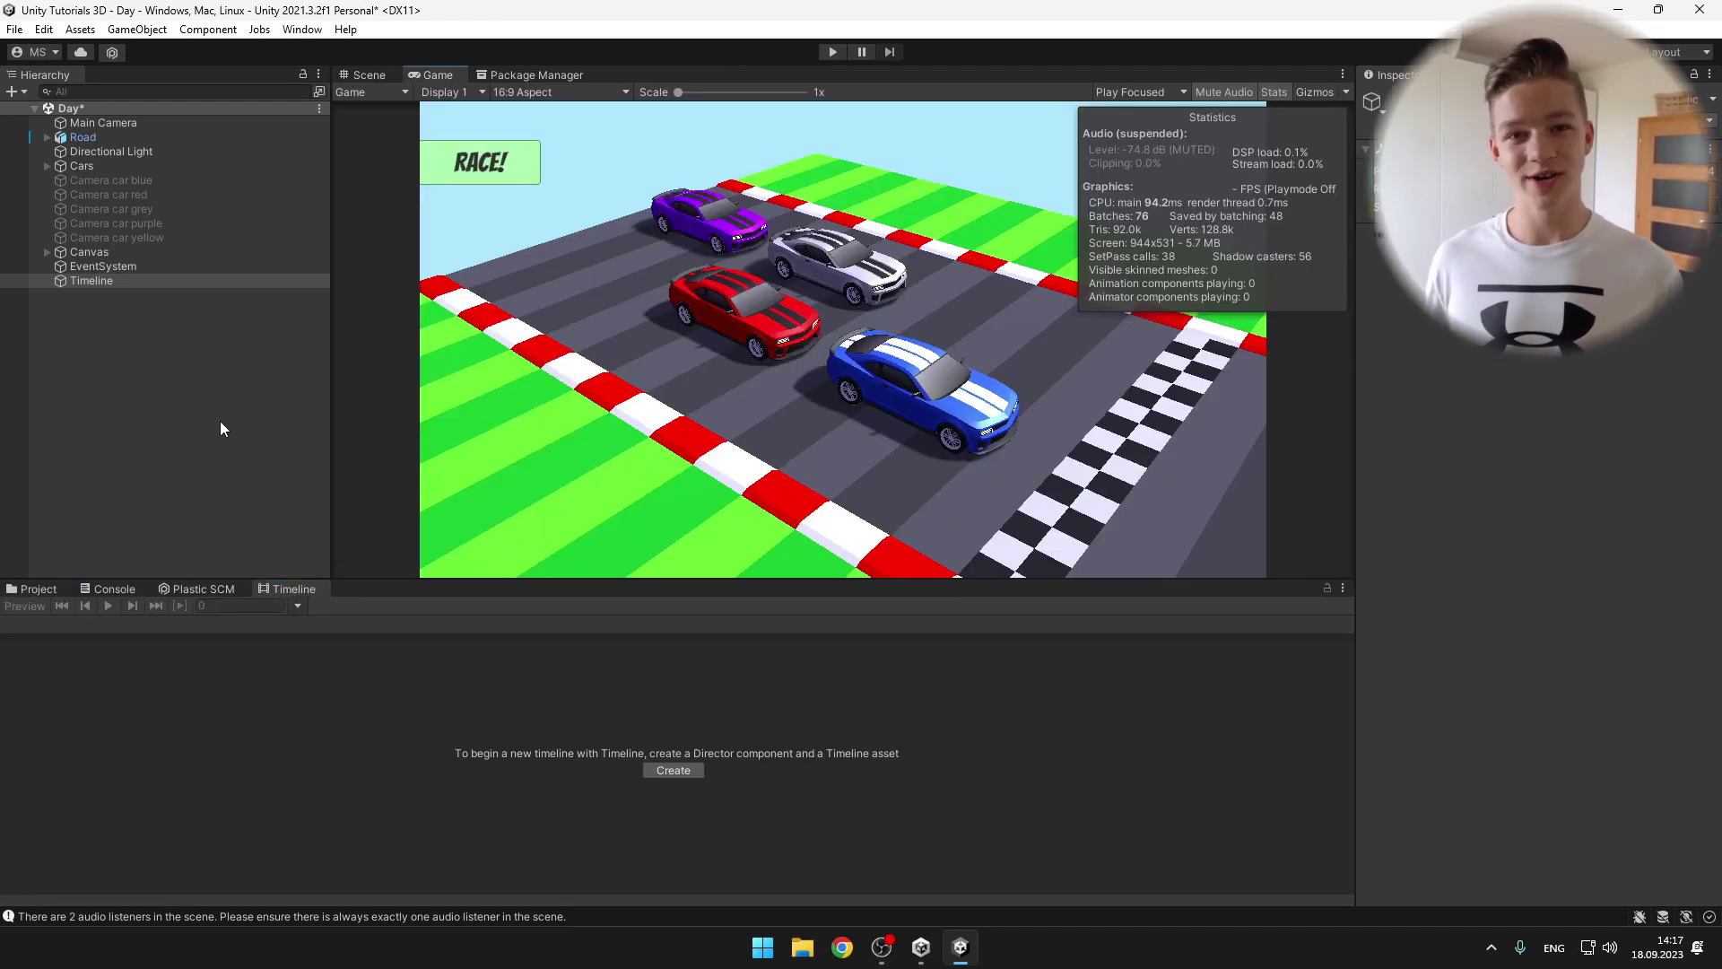
Step: Create a Director component and timeline asset for the Timeline object, saved as Timeline.playable in Assets/Timeline
left_click(99, 282)
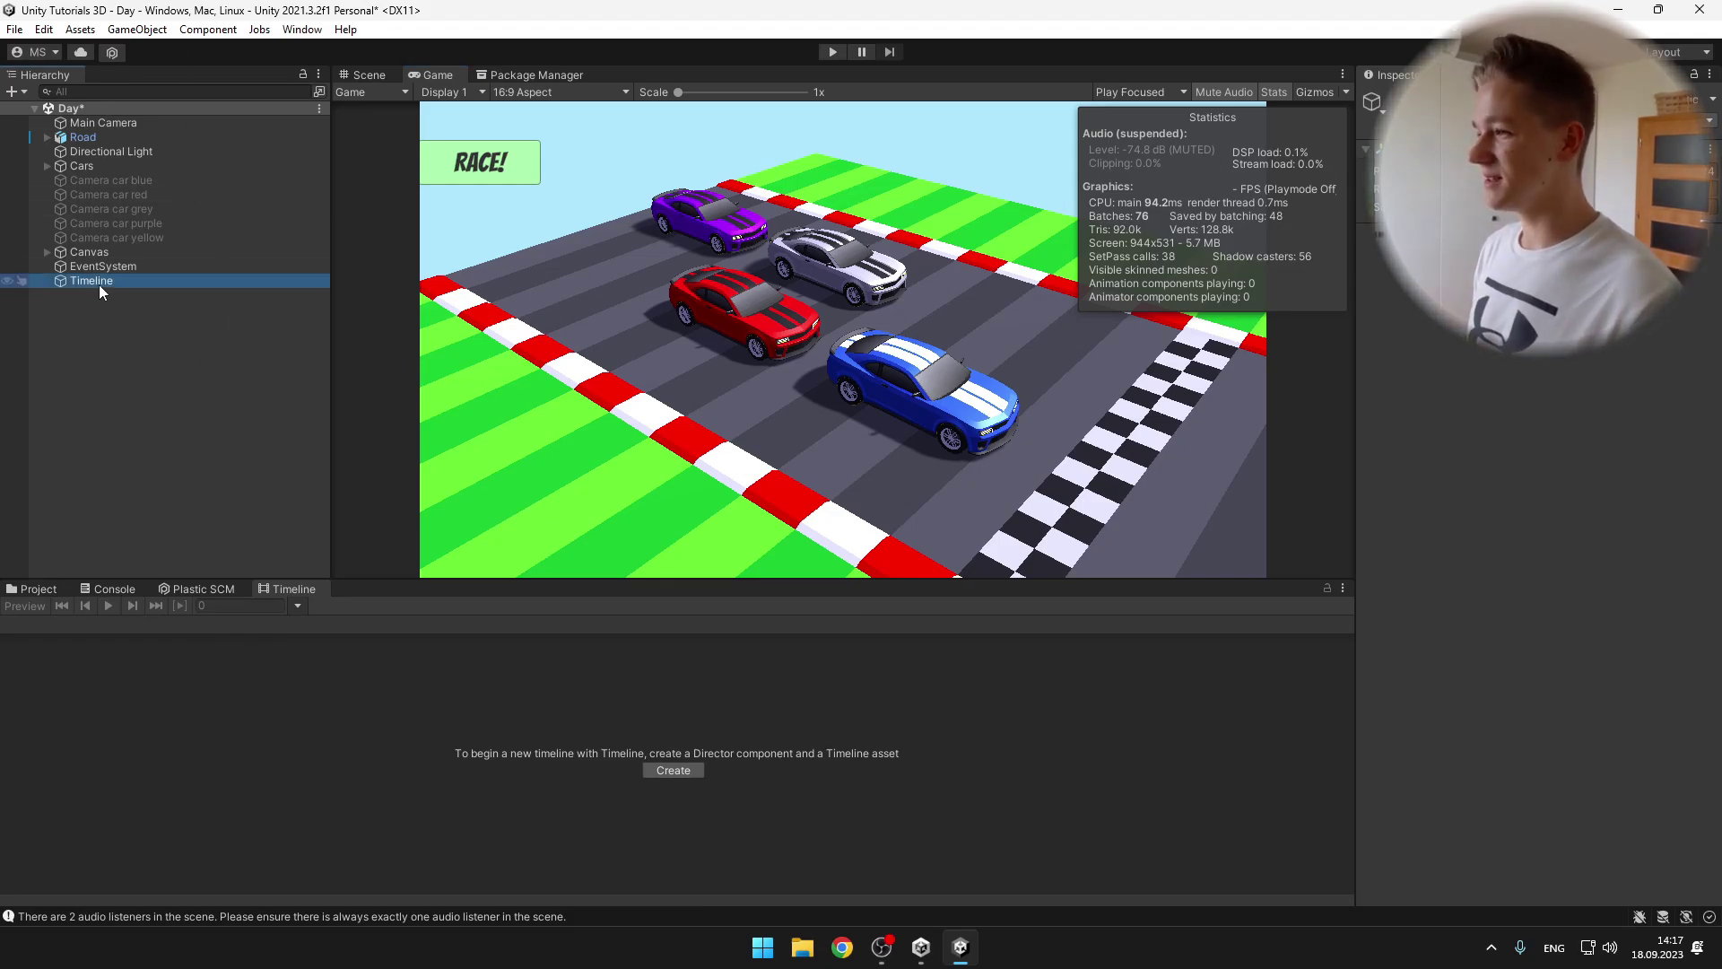
left_click(673, 771)
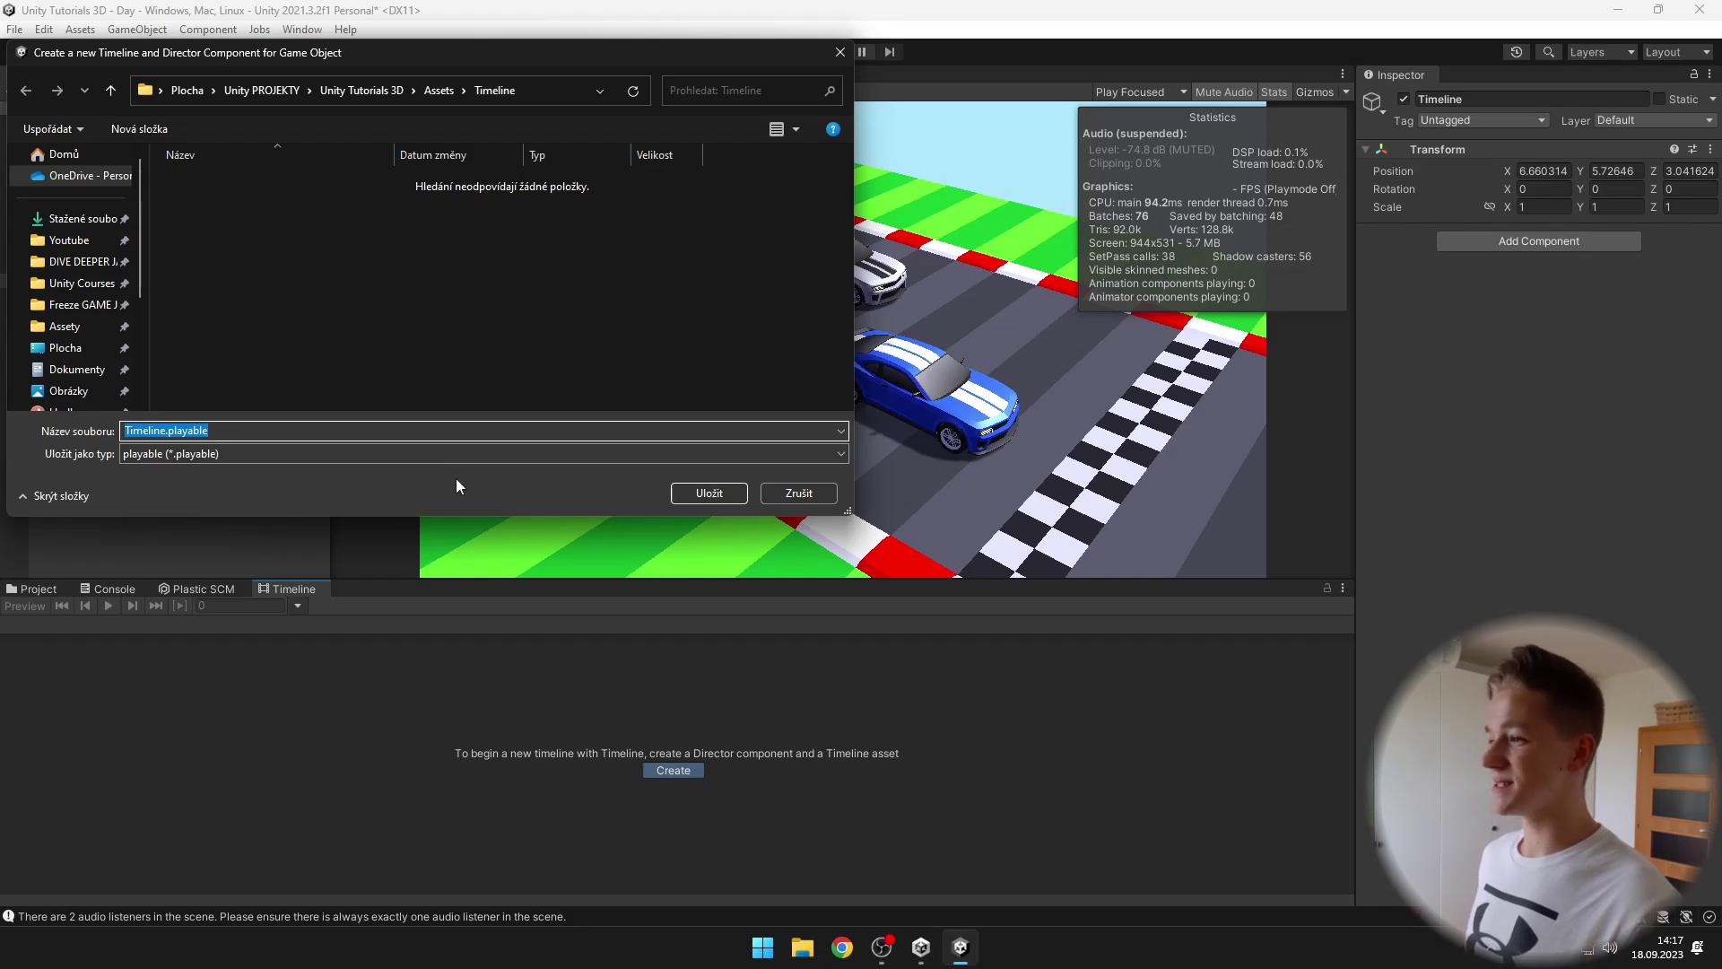
left_click(719, 499)
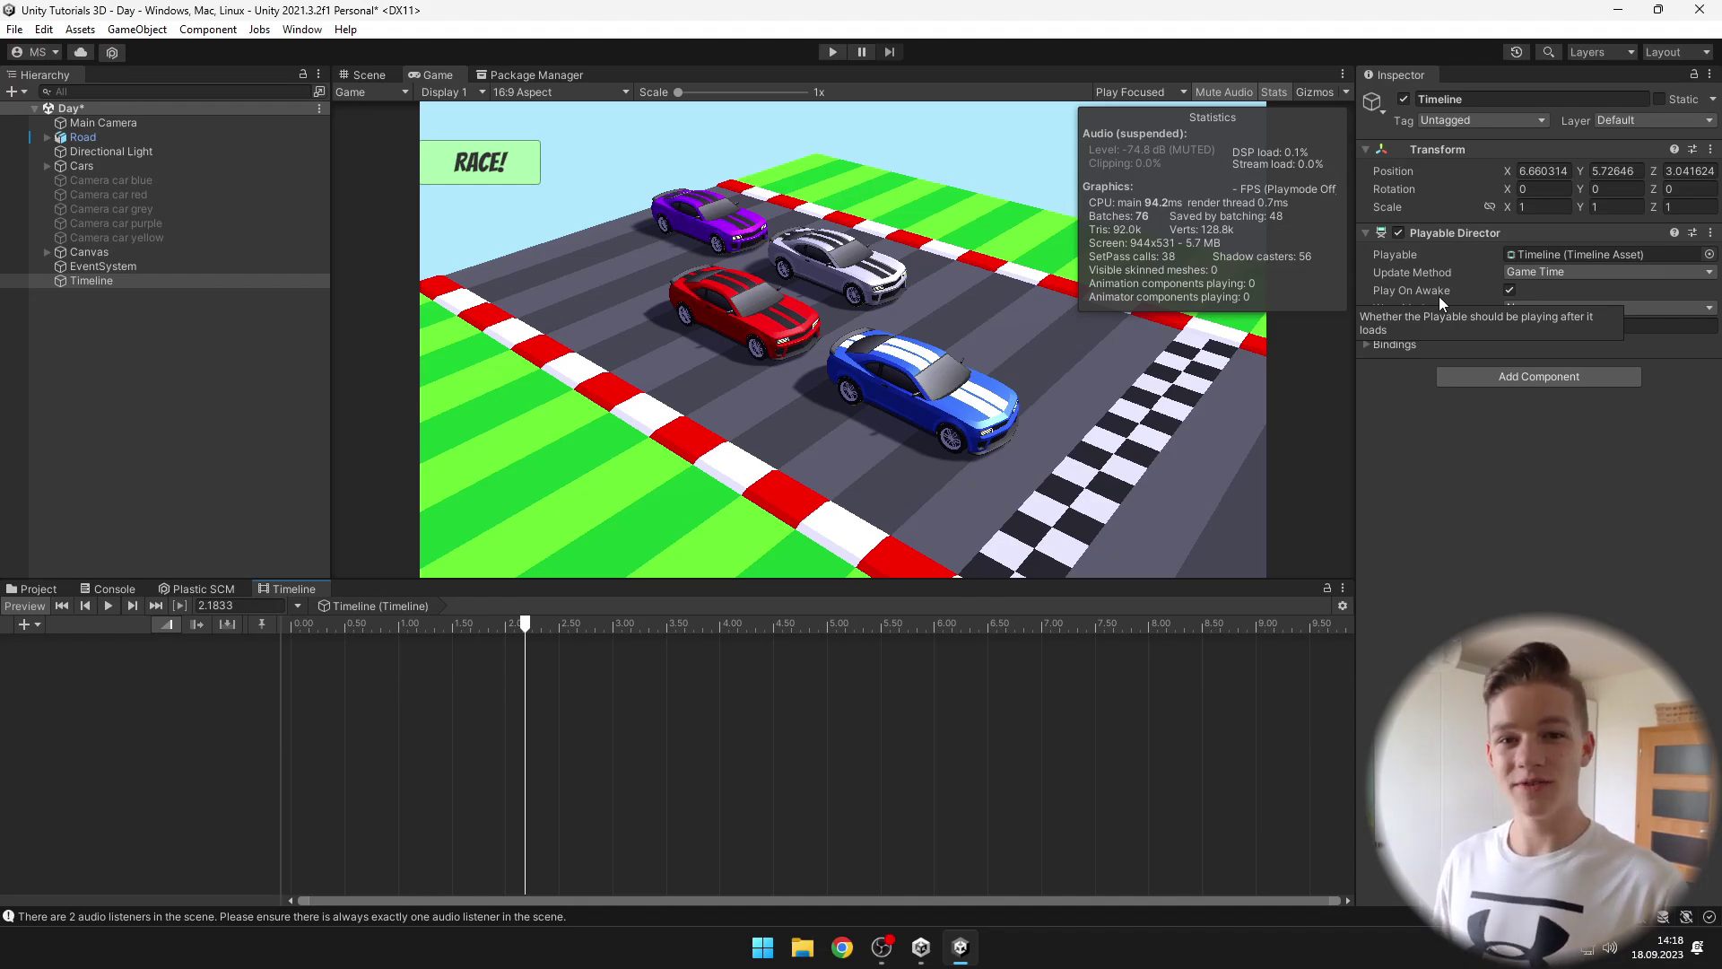
Step: Add an Animation Track to the timeline and bind it to Main Camera with a newly created Animator
left_click(186, 768)
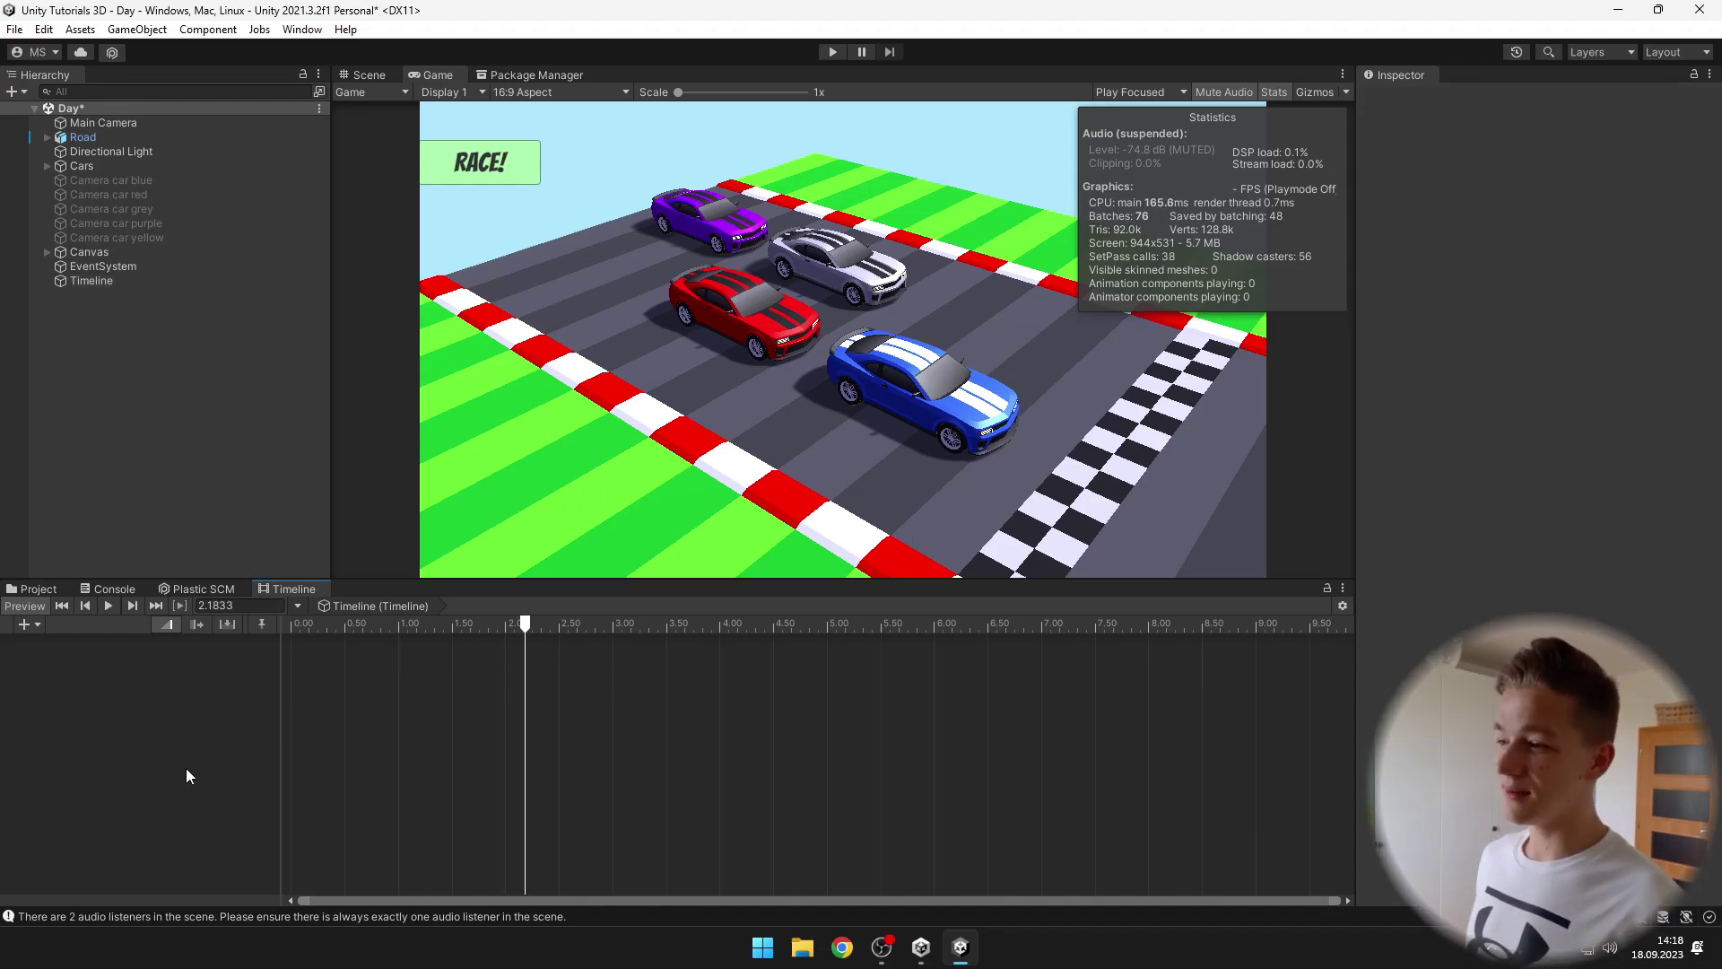
left_click(24, 623)
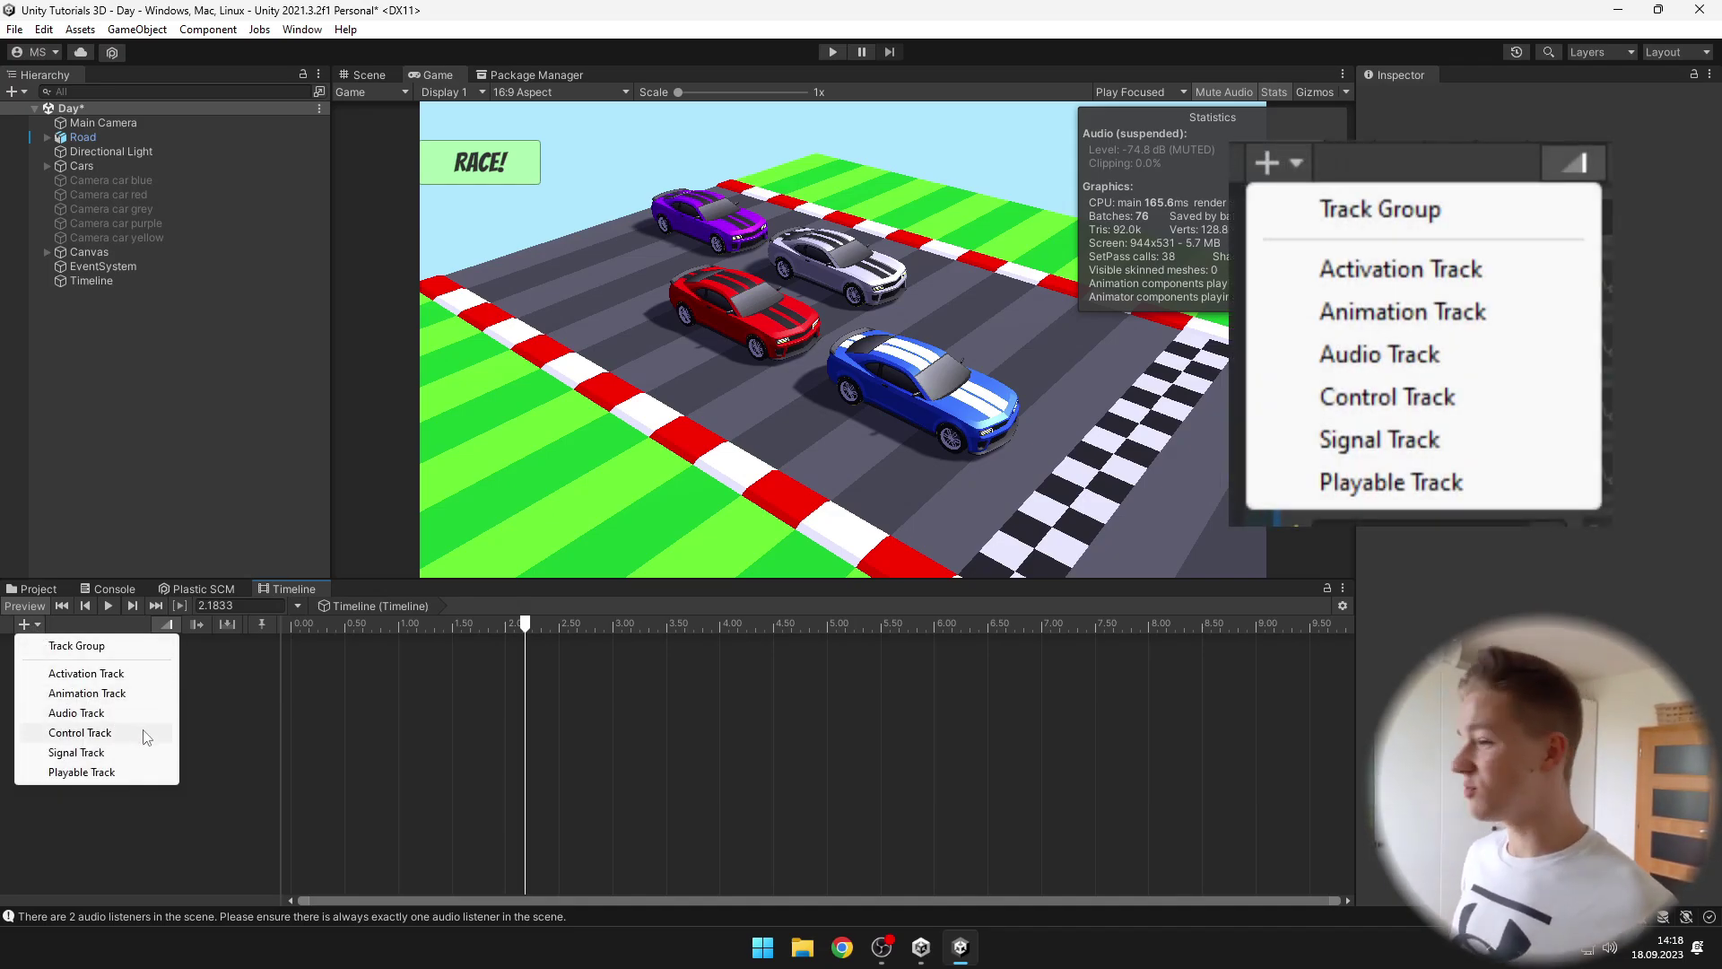
left_click(135, 698)
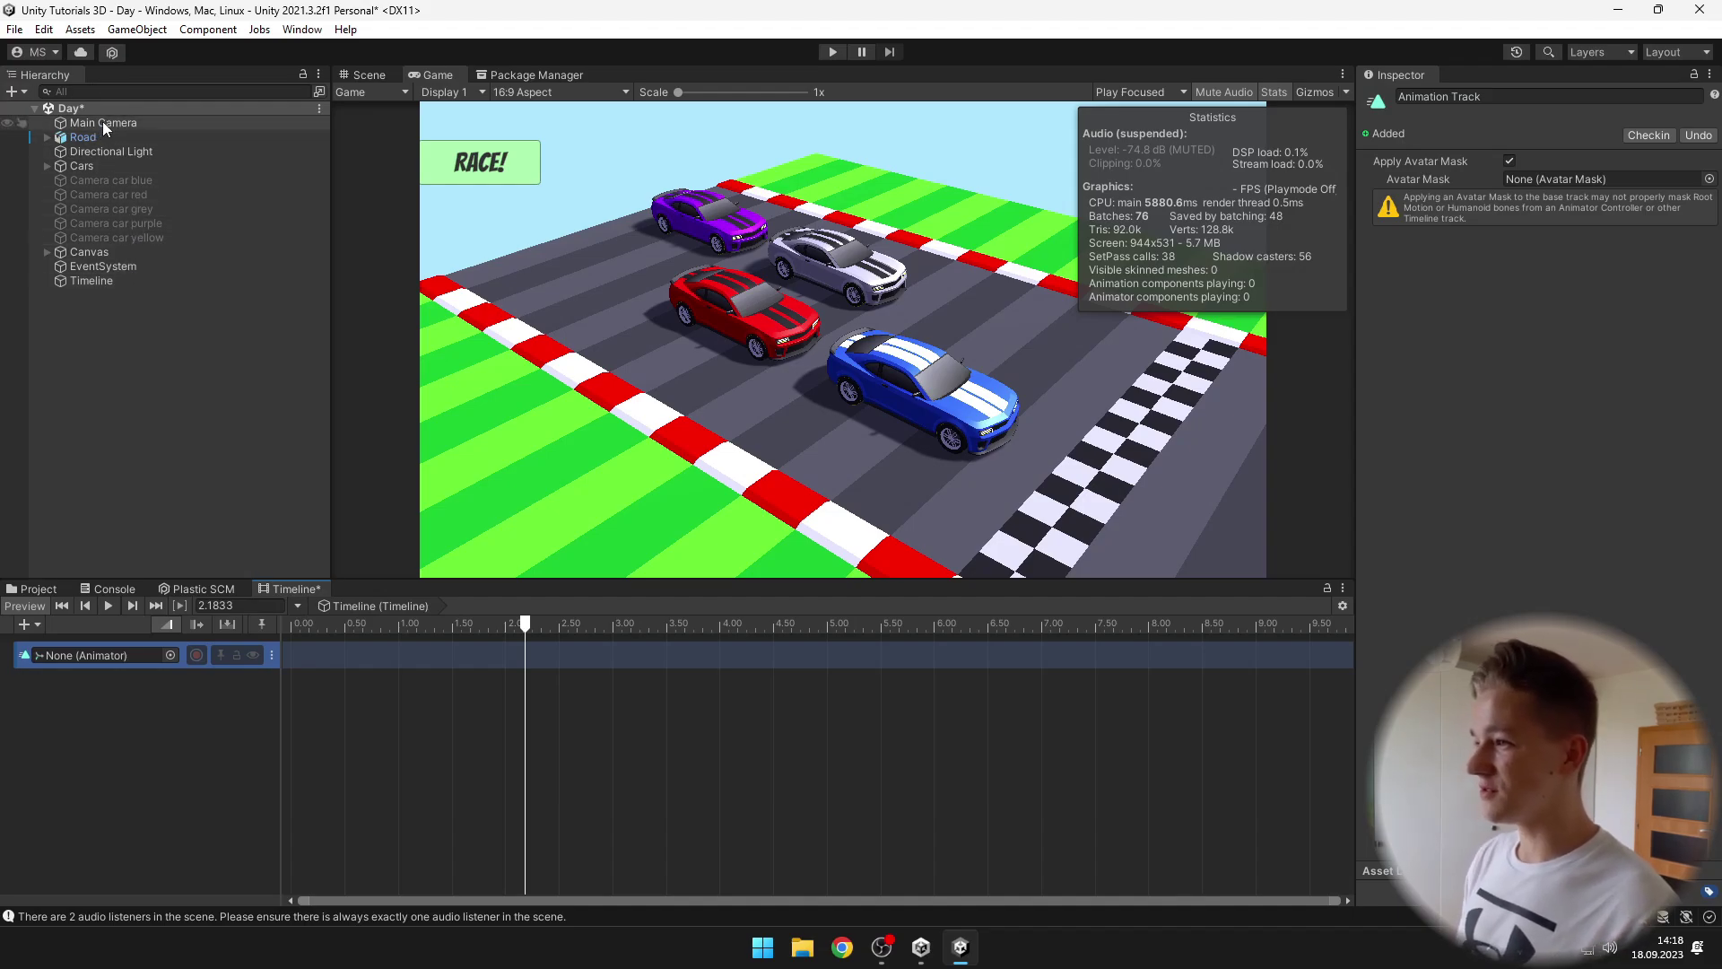
left_click_drag(100, 120, 94, 662)
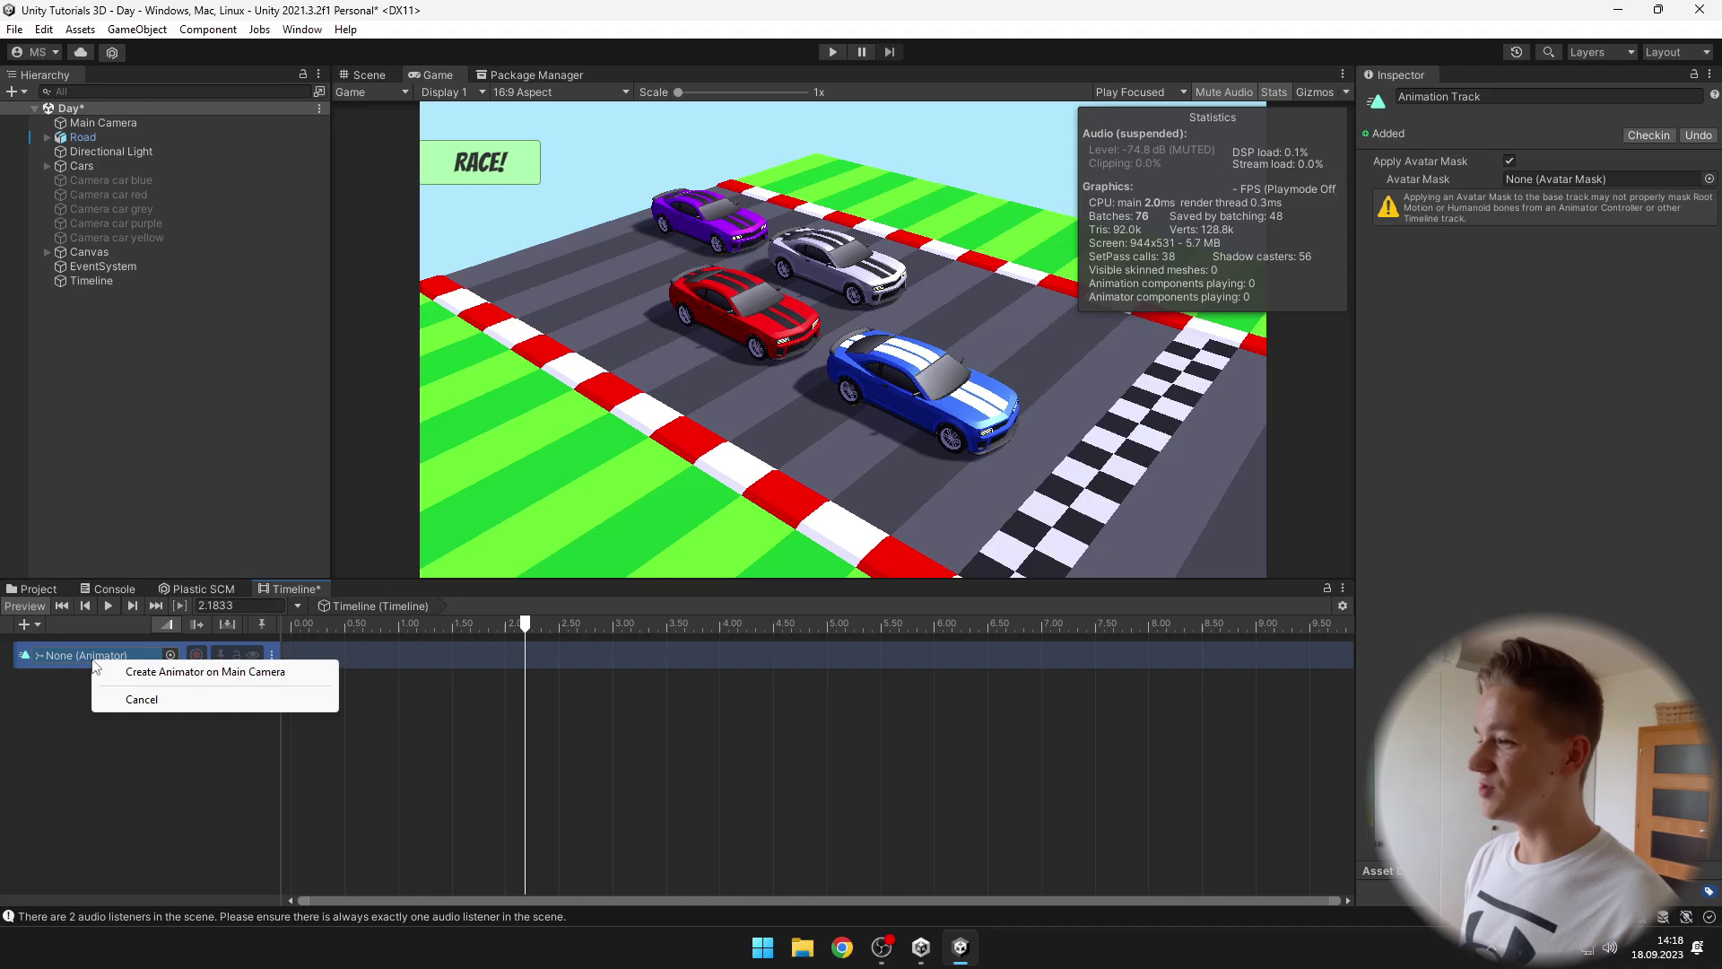
left_click(177, 674)
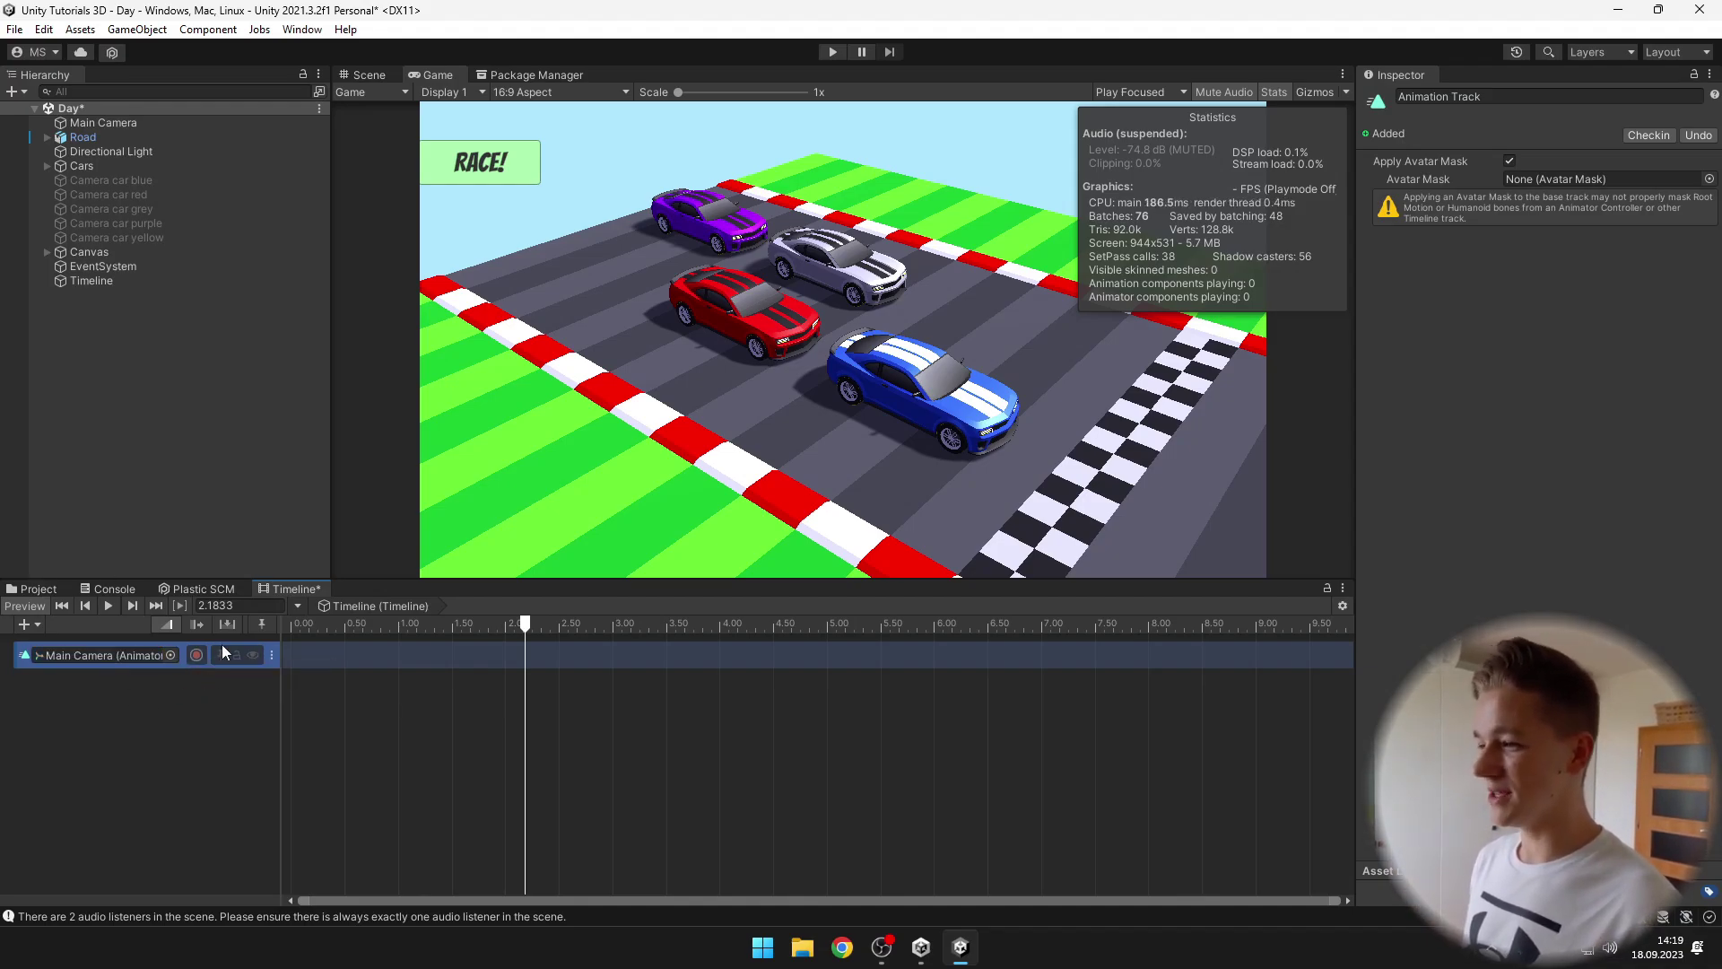
Step: Start recording on the Main Camera track from time 0 and look through the timeline settings
left_click(197, 655)
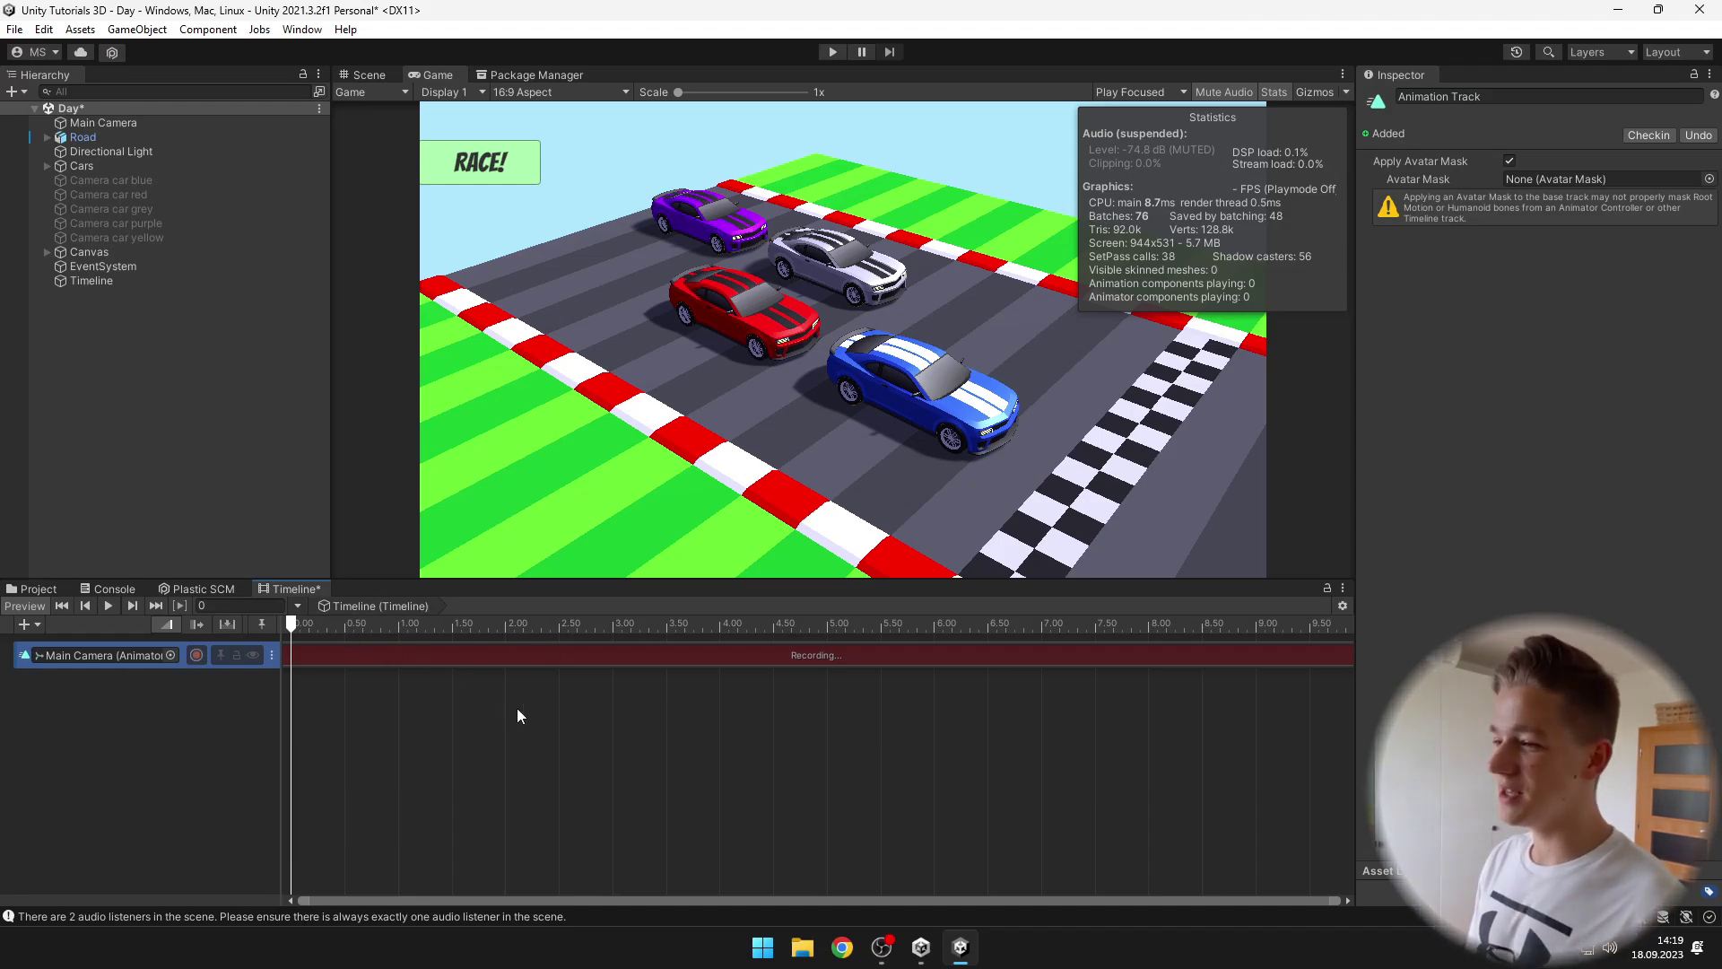
left_click(1343, 608)
left_click(1387, 696)
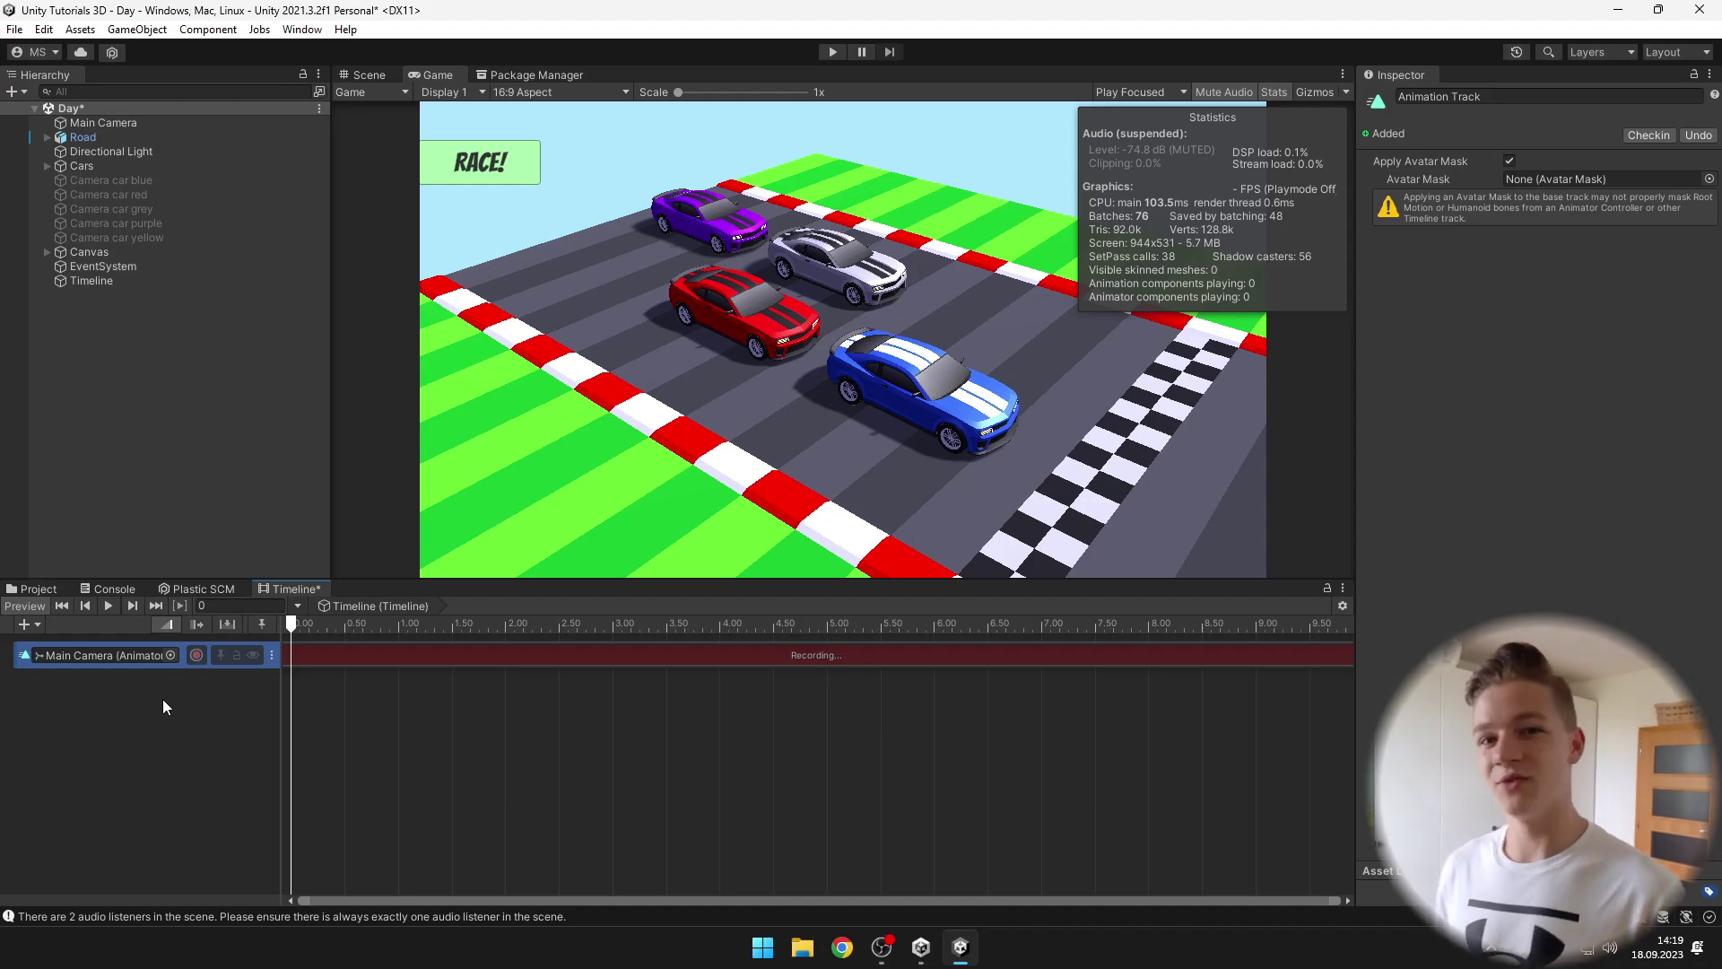
Step: Record Main Camera's starting keyframe at time 0, nudging it to about X 14.52 and rotating it slightly in the Scene view
left_click(103, 122)
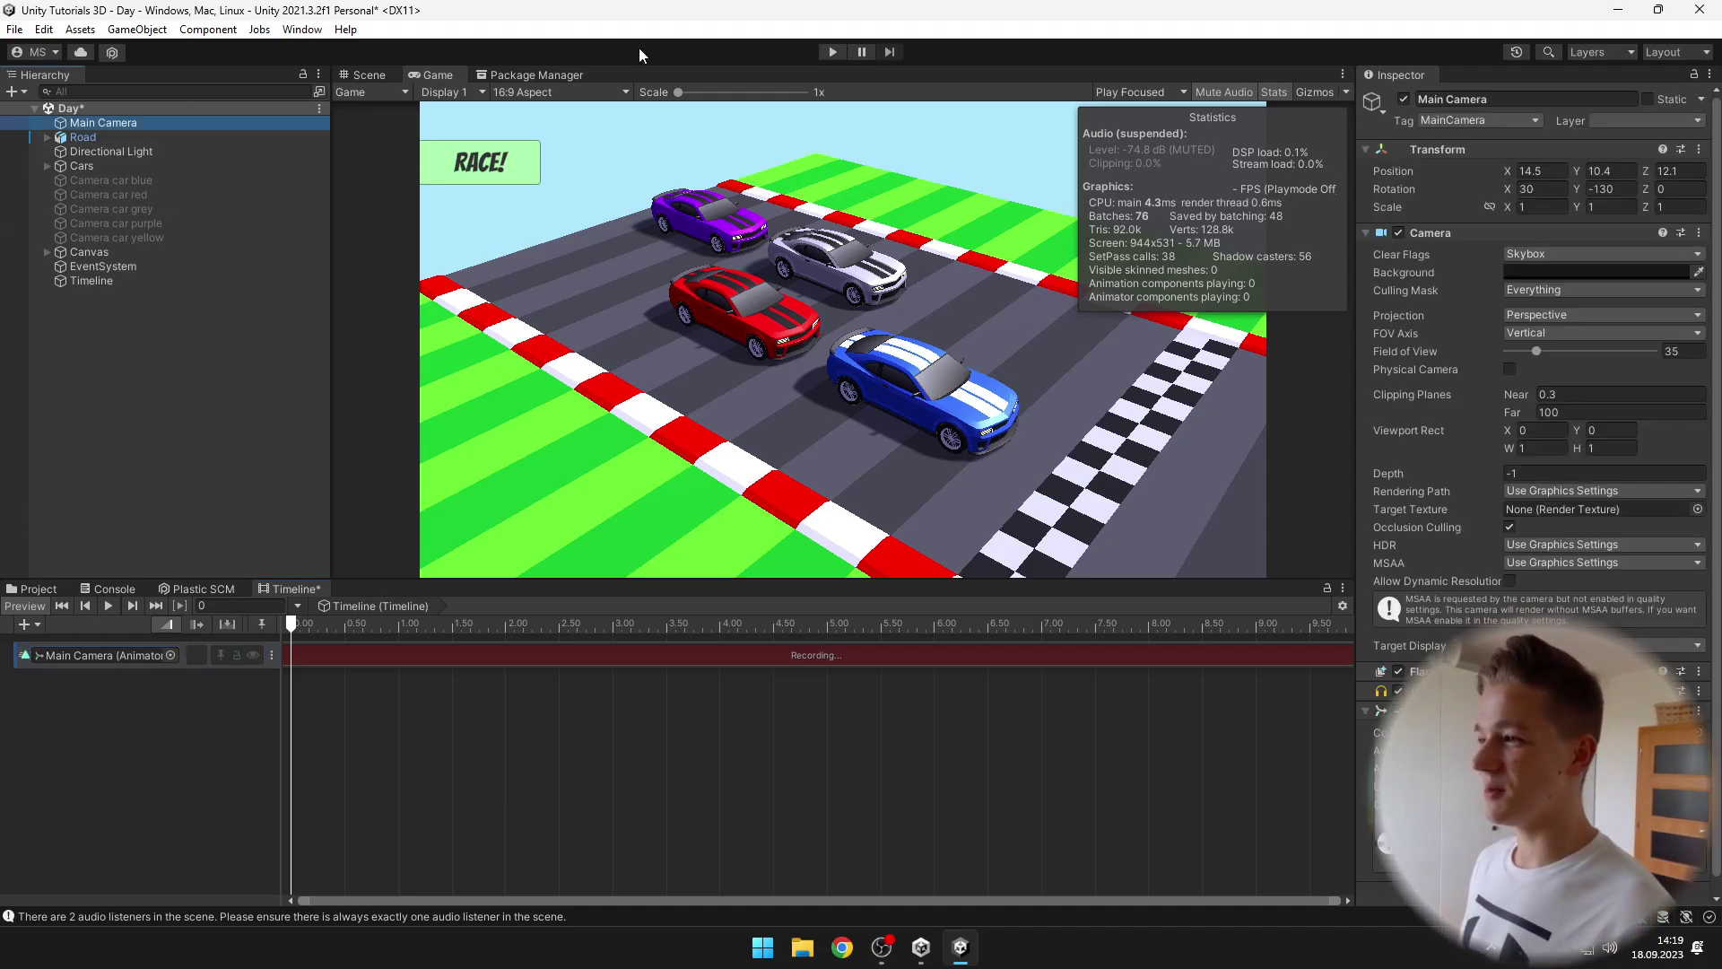
left_click(353, 79)
right_click_drag(455, 126, 485, 359)
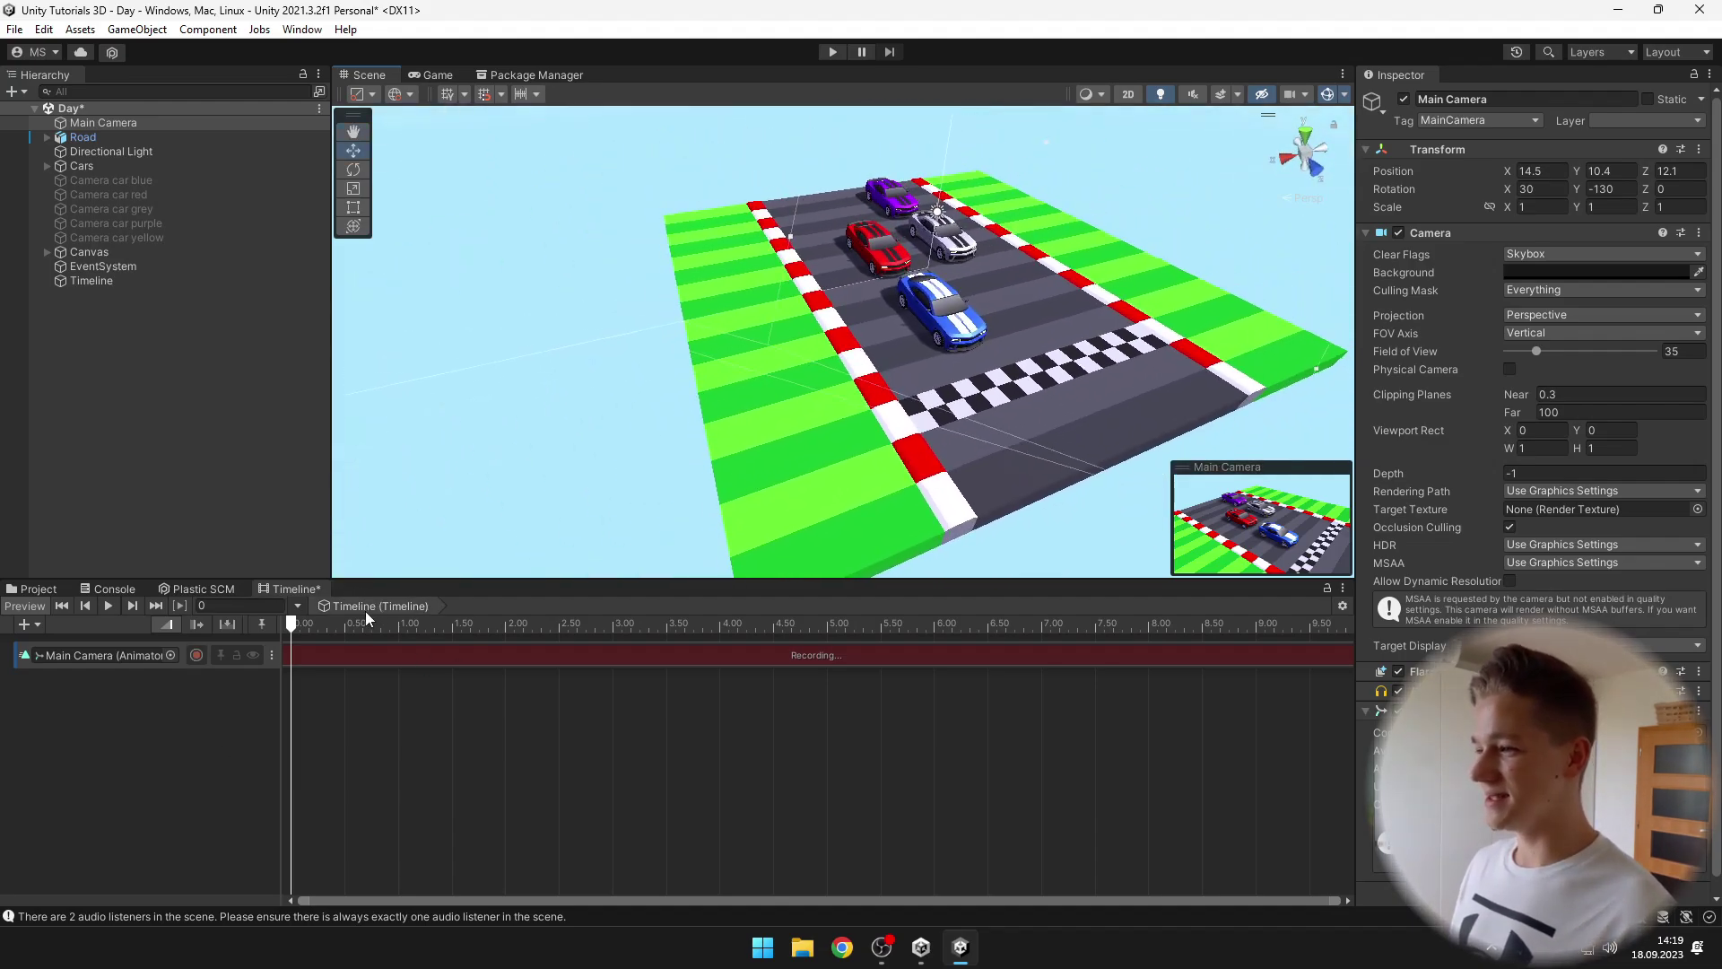
left_click_drag(362, 619, 289, 617)
right_click_drag(771, 370, 700, 377)
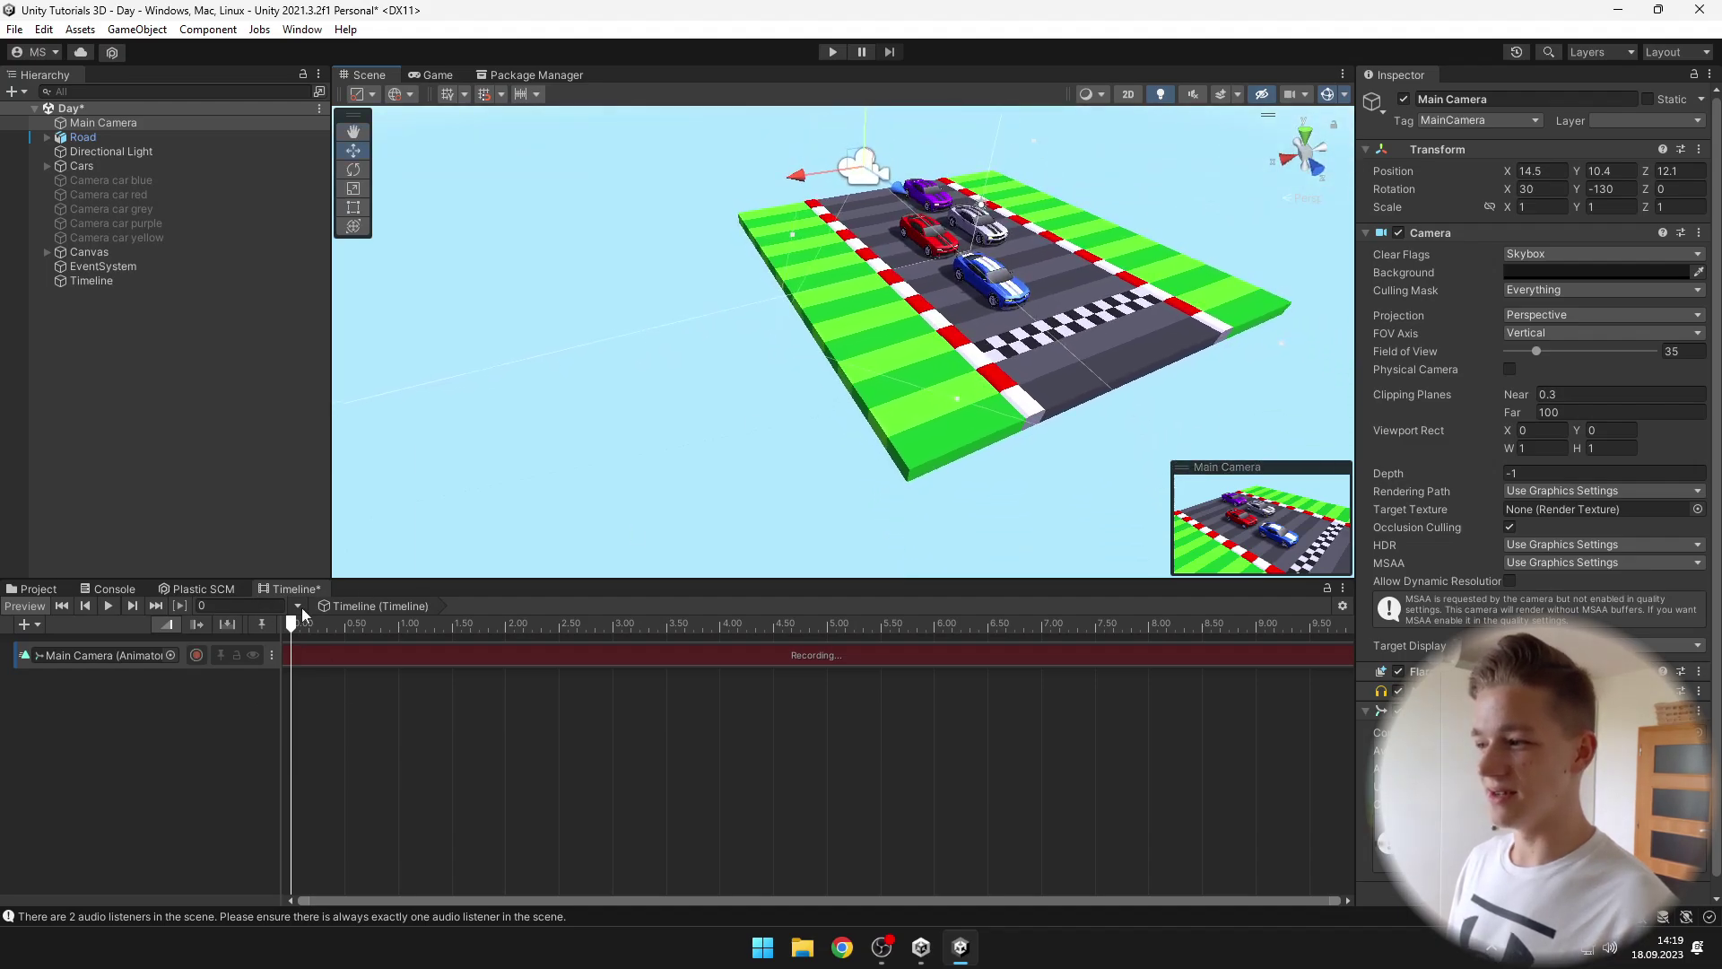
right_click_drag(459, 412, 802, 293)
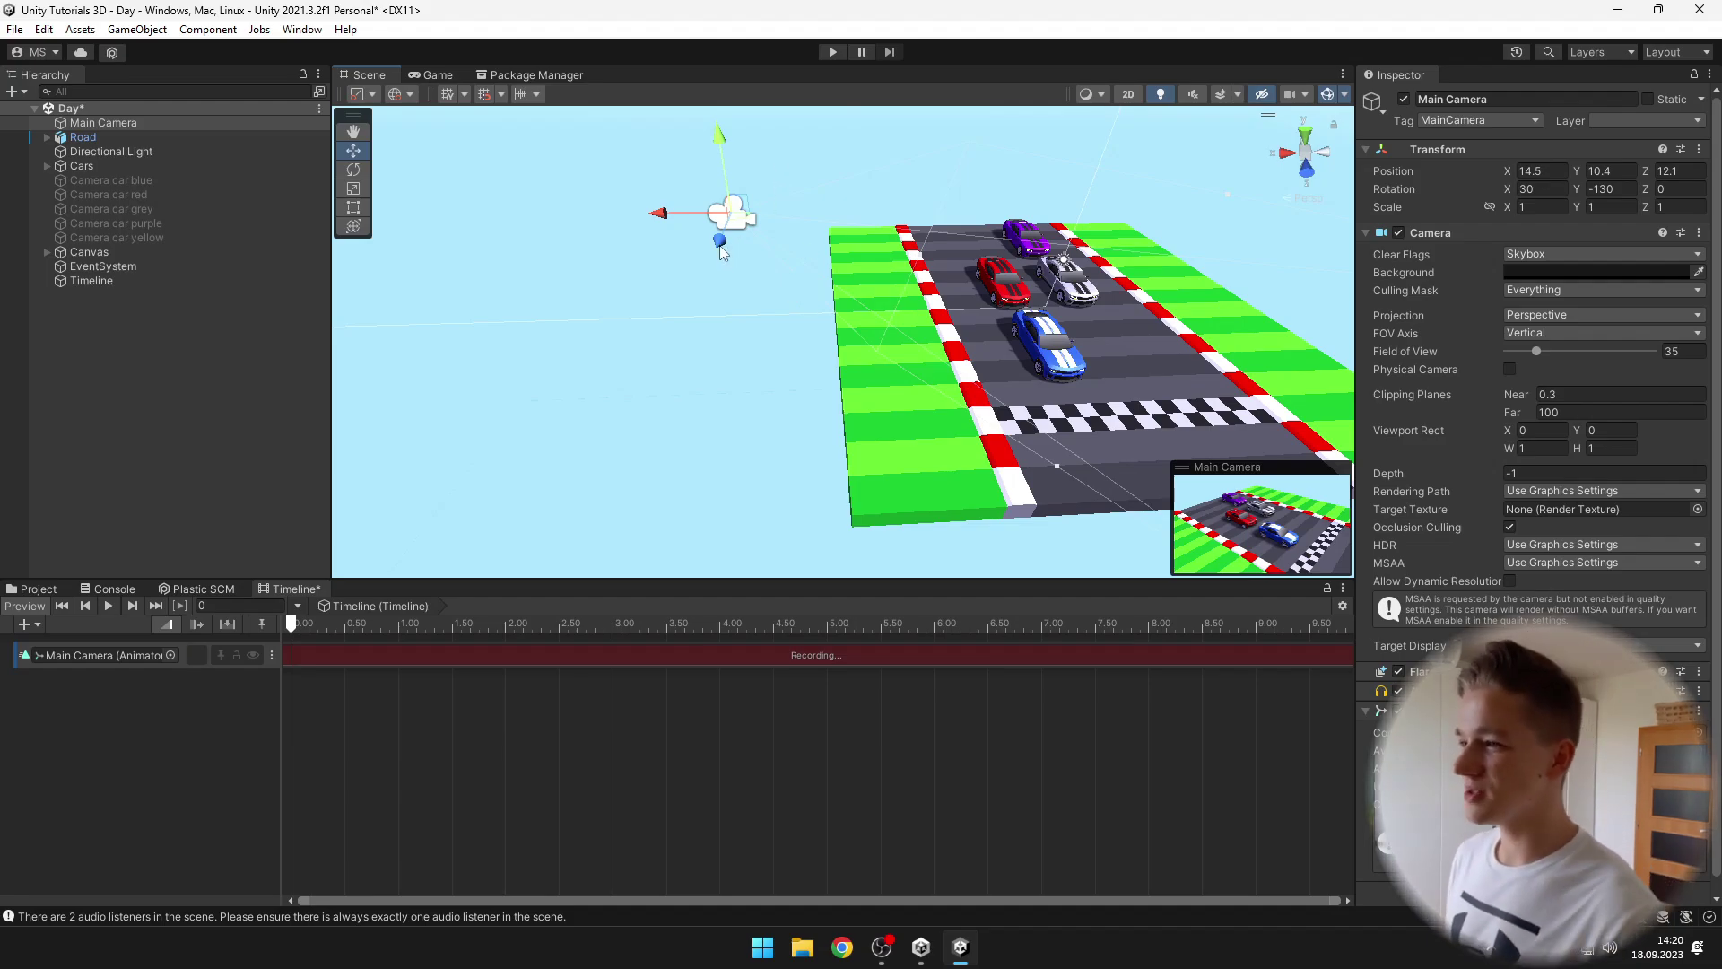
left_click_drag(738, 221, 760, 209)
key("e")
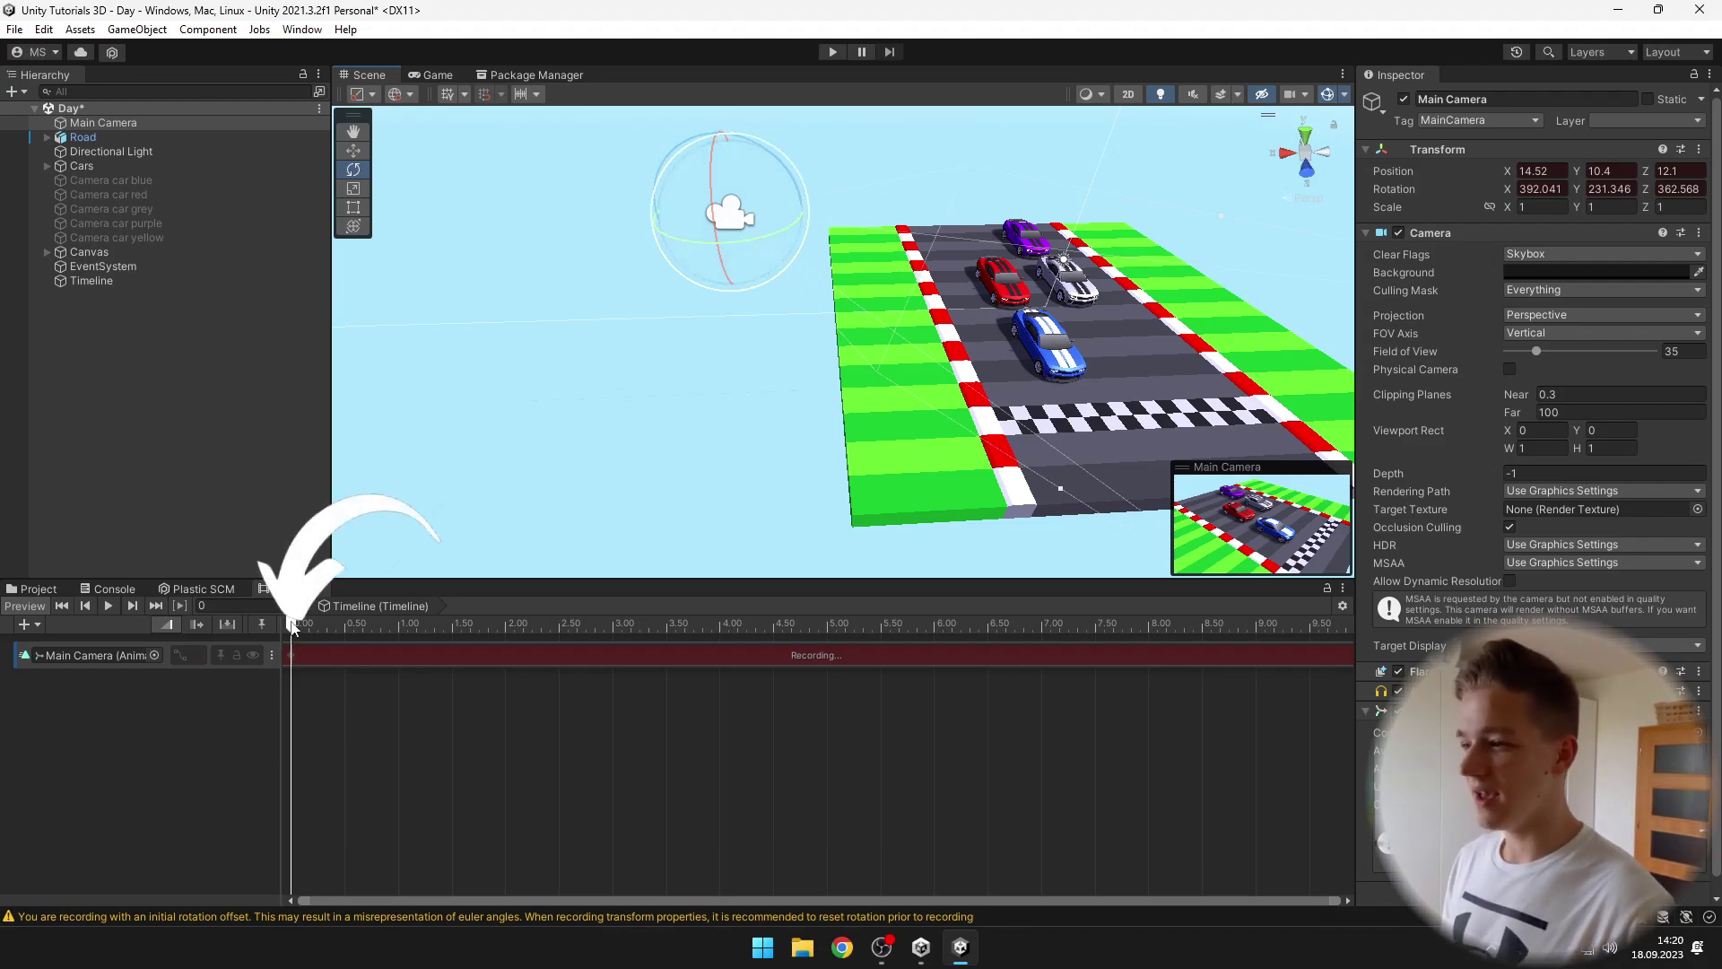
Step: Record a second Main Camera keyframe at about 3 seconds, moving the camera along X to about 7.17, and stop recording
left_click_drag(293, 626, 611, 618)
key("w")
left_click_drag(669, 226, 816, 227)
scroll(816, 226, "down", 3)
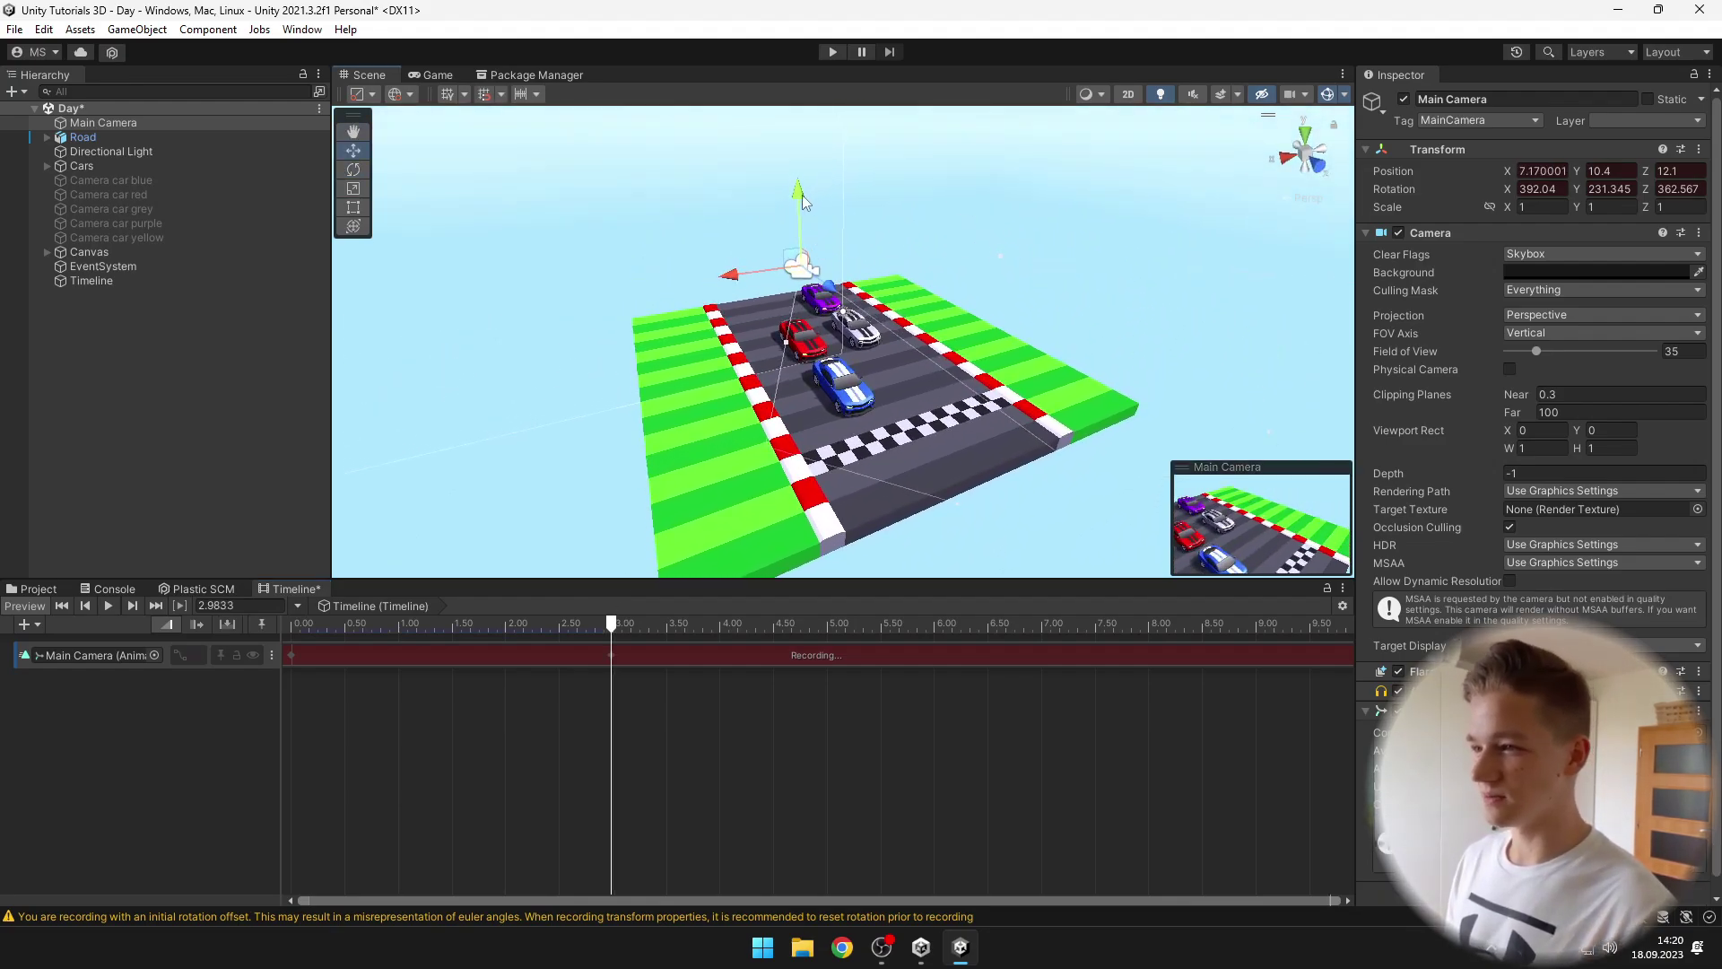
left_click_drag(337, 624, 339, 671)
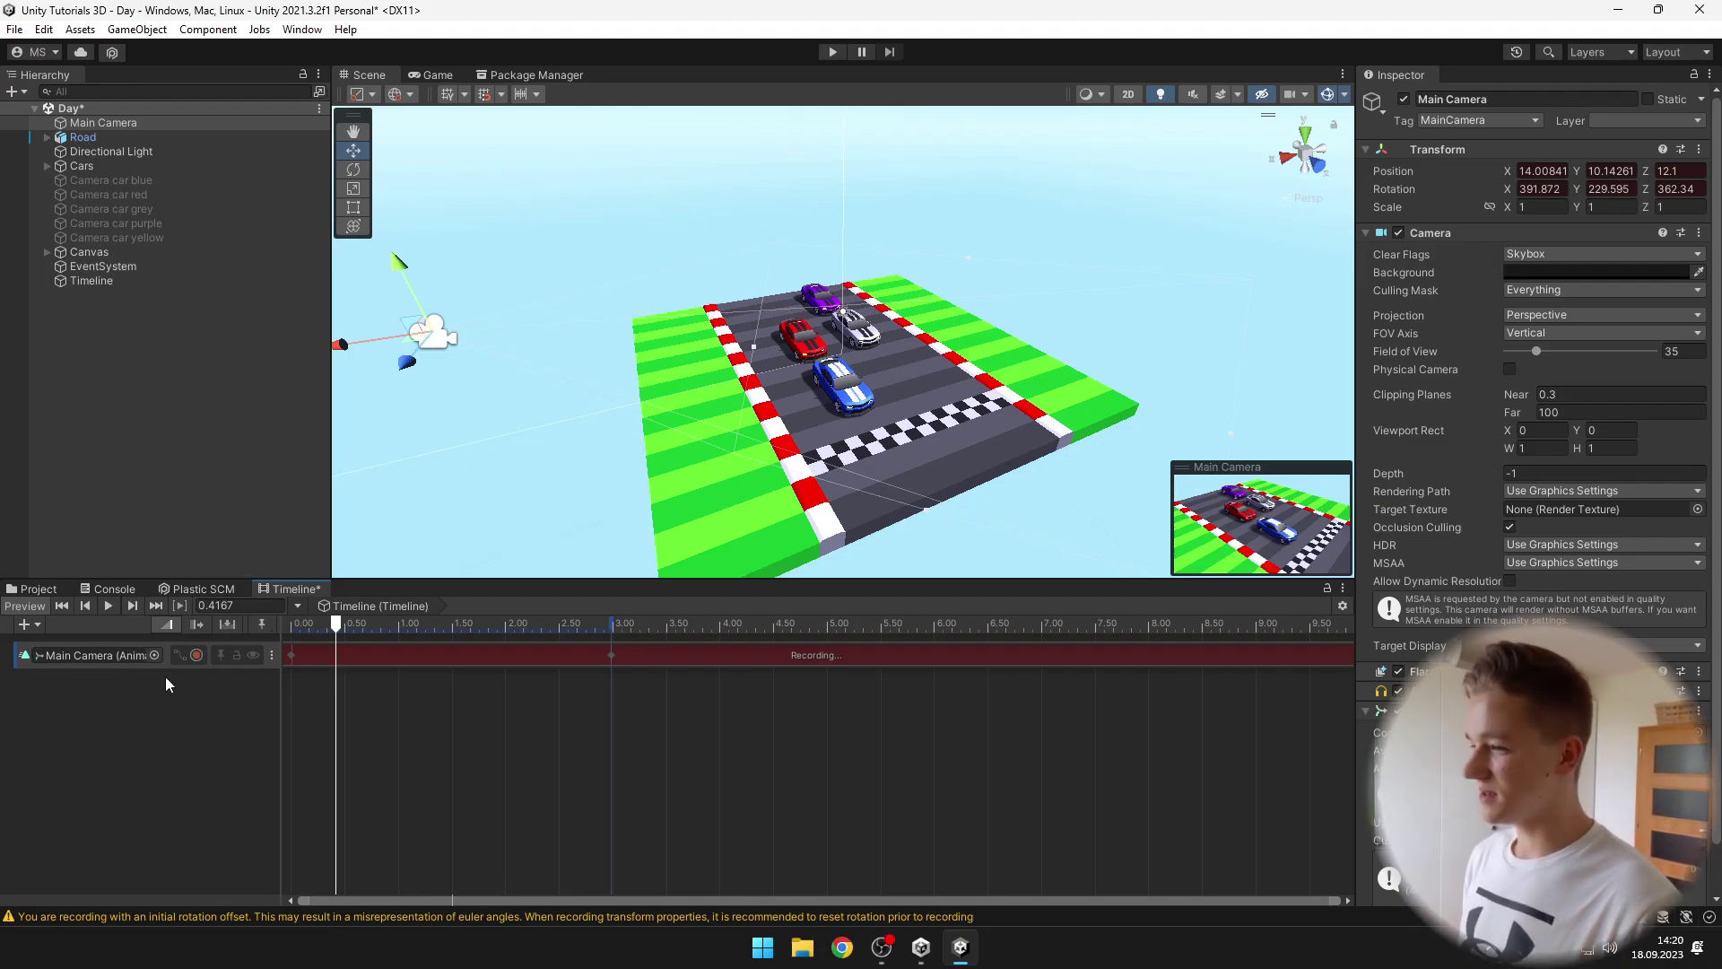
left_click(198, 656)
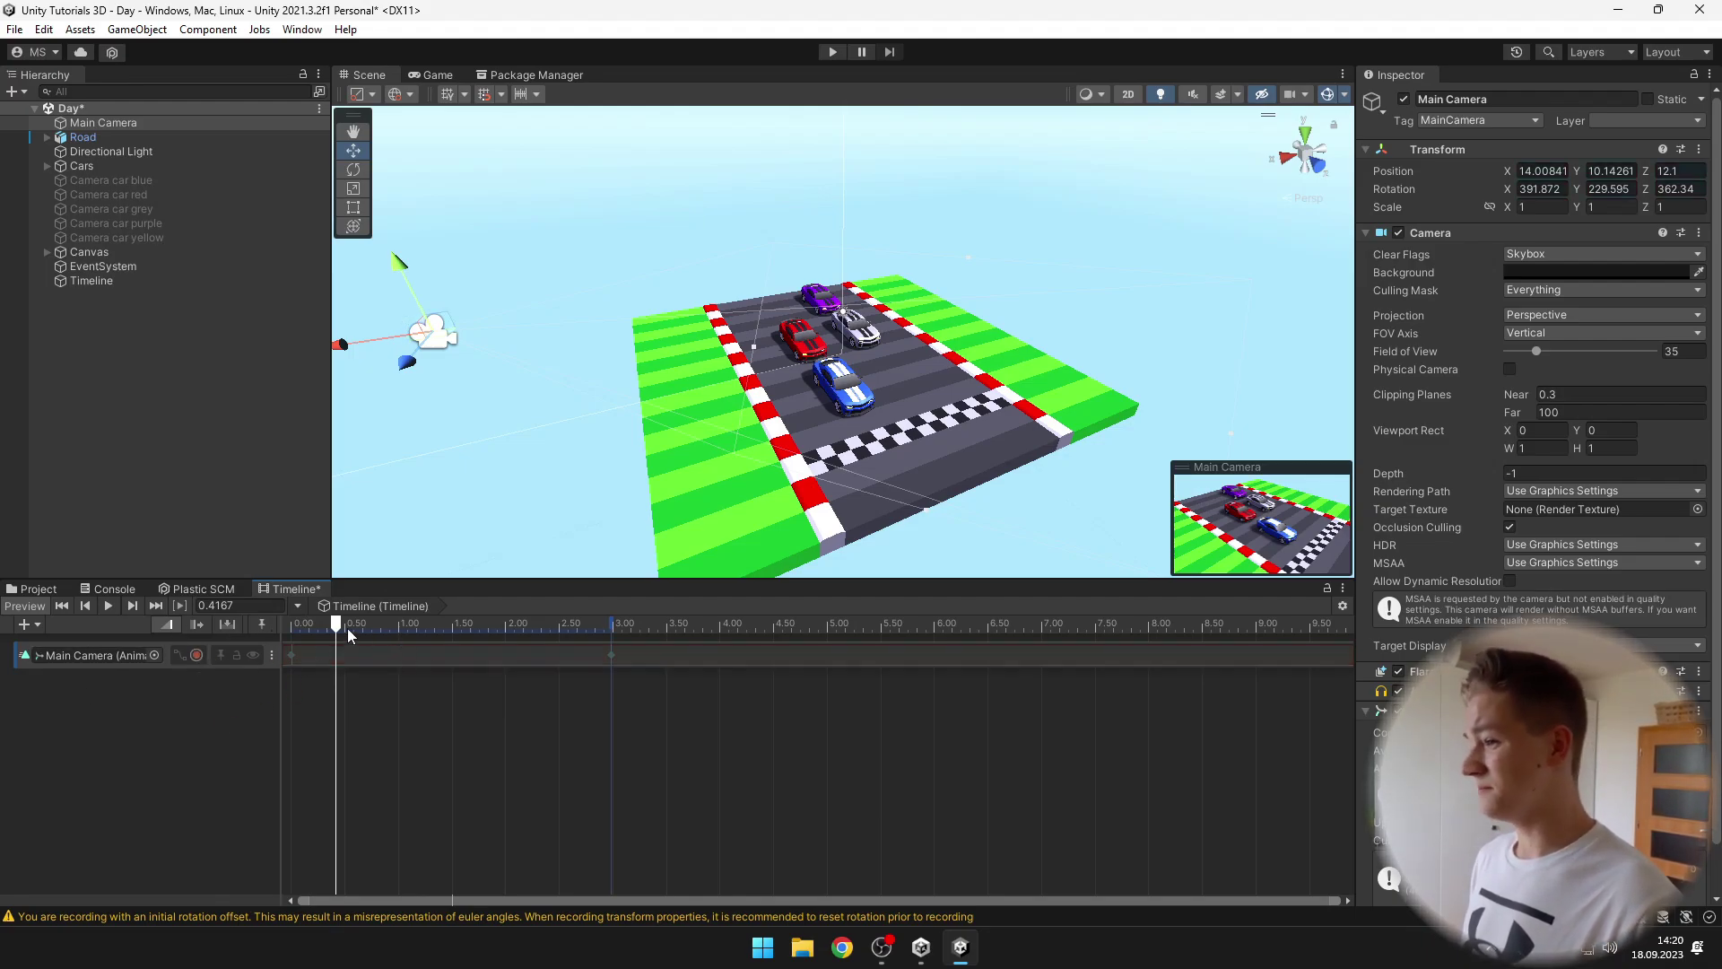
Step: Return the playhead to 0 and play the camera animation preview in the Game view
left_click_drag(347, 628, 289, 626)
left_click(436, 75)
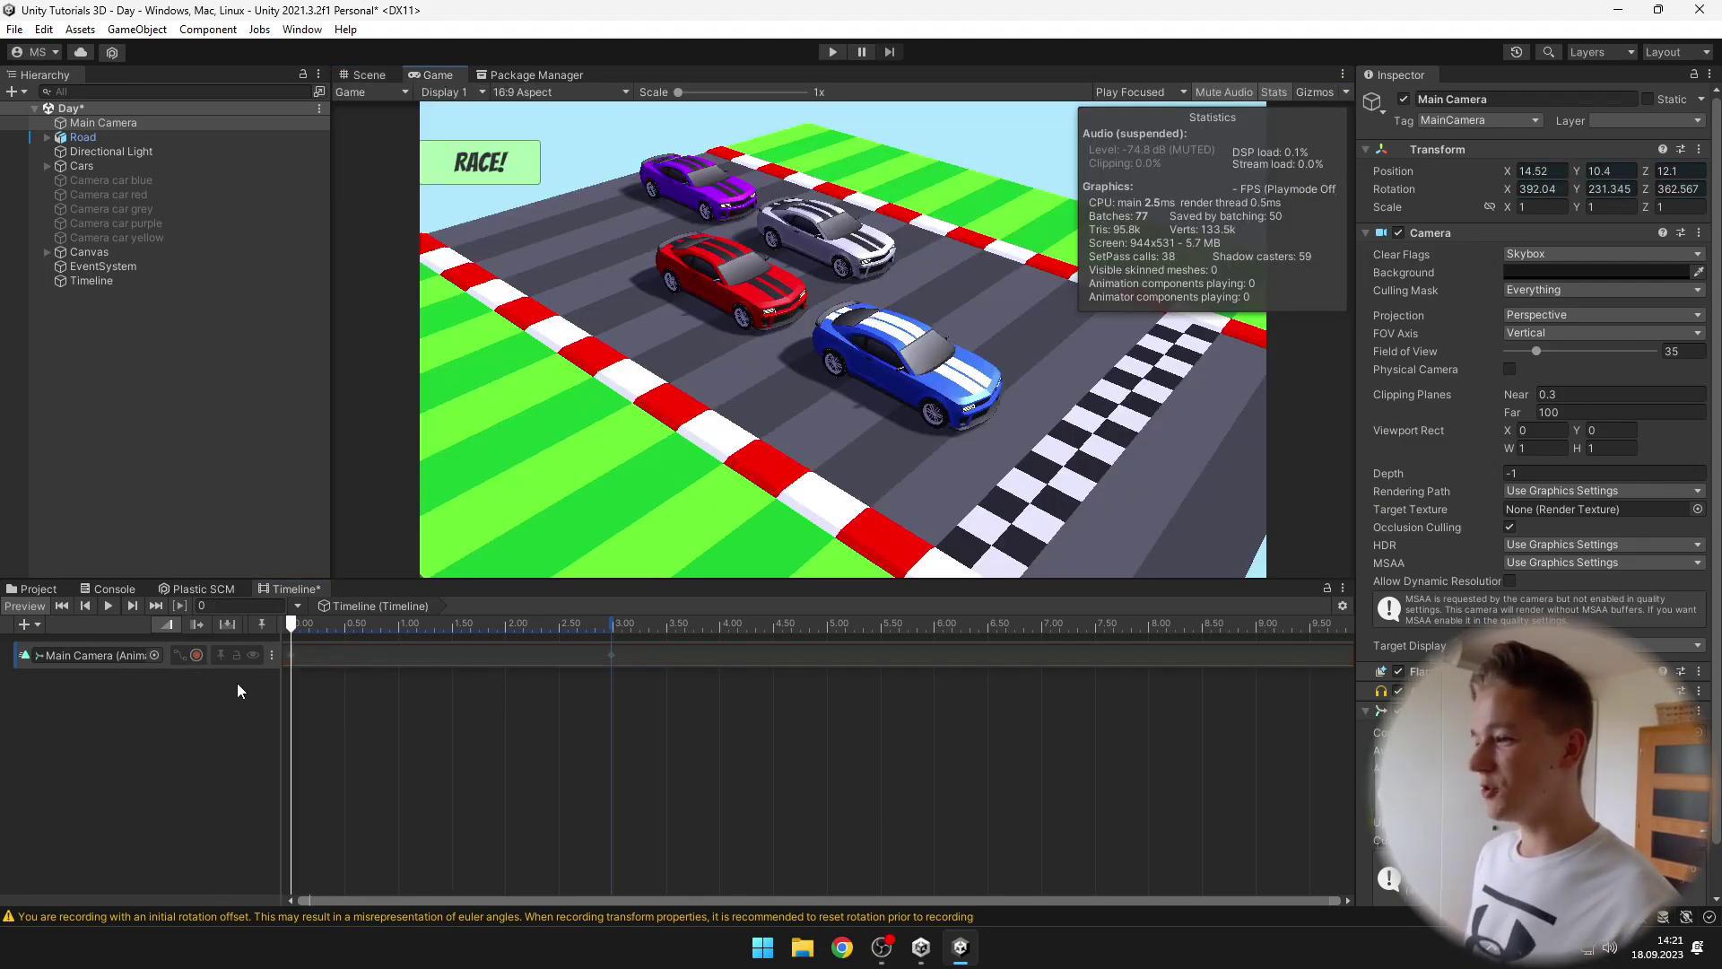
left_click(108, 605)
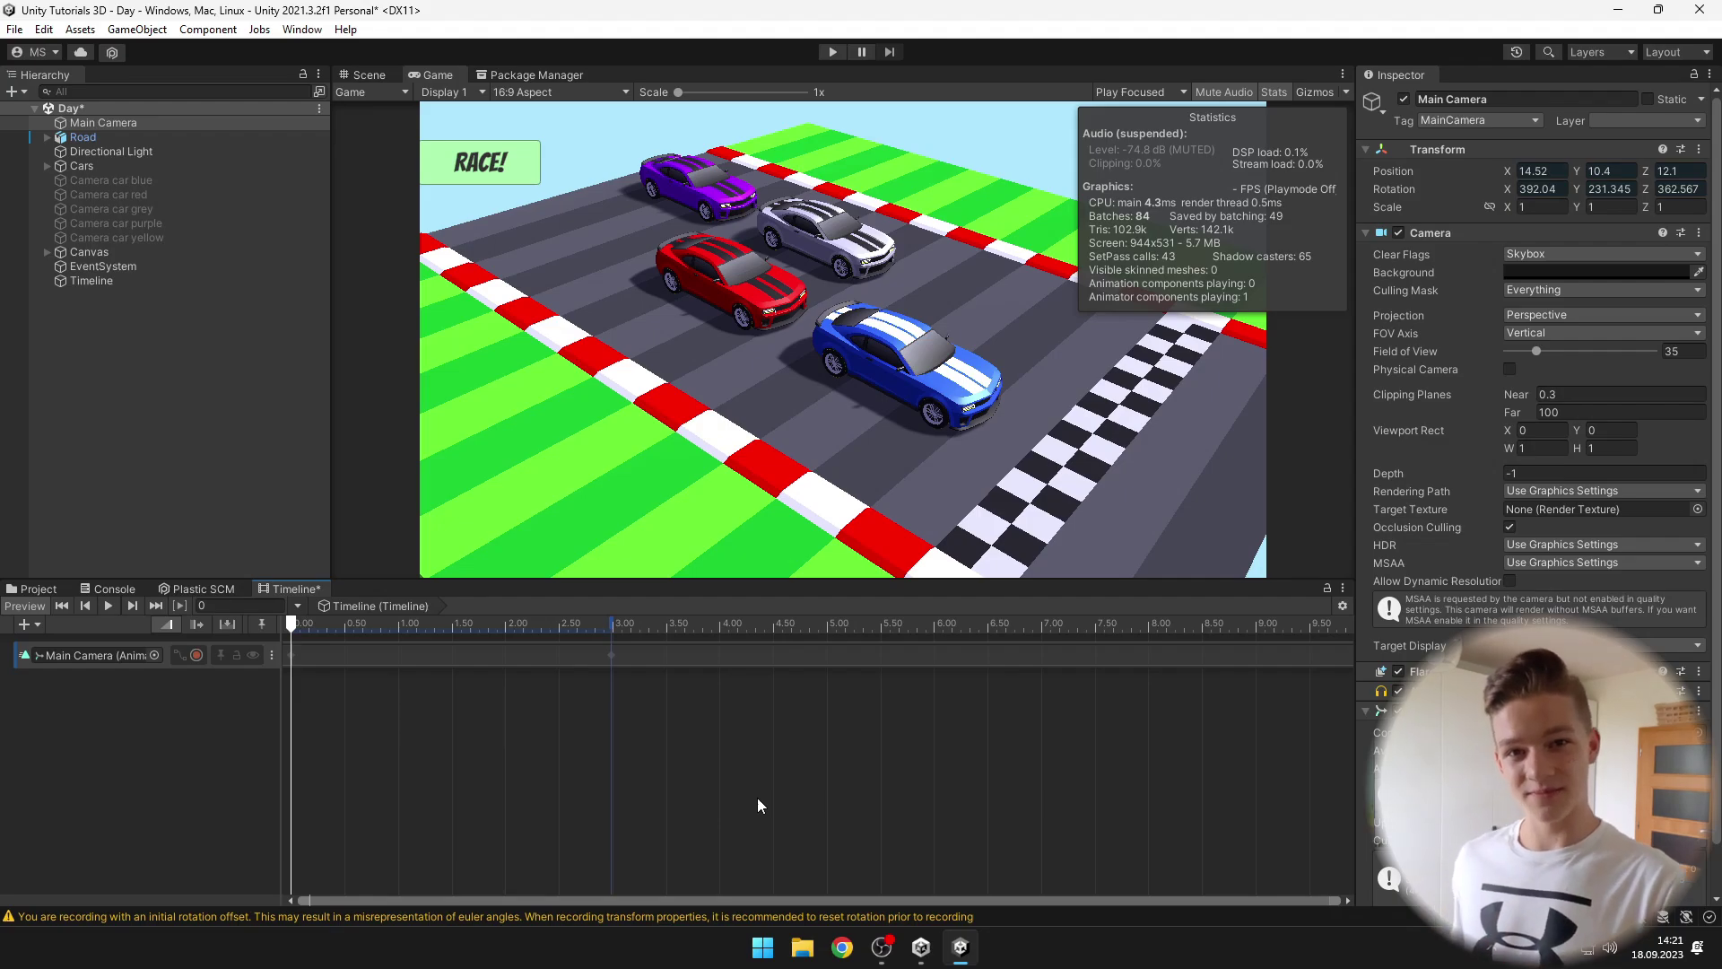
left_click(619, 723)
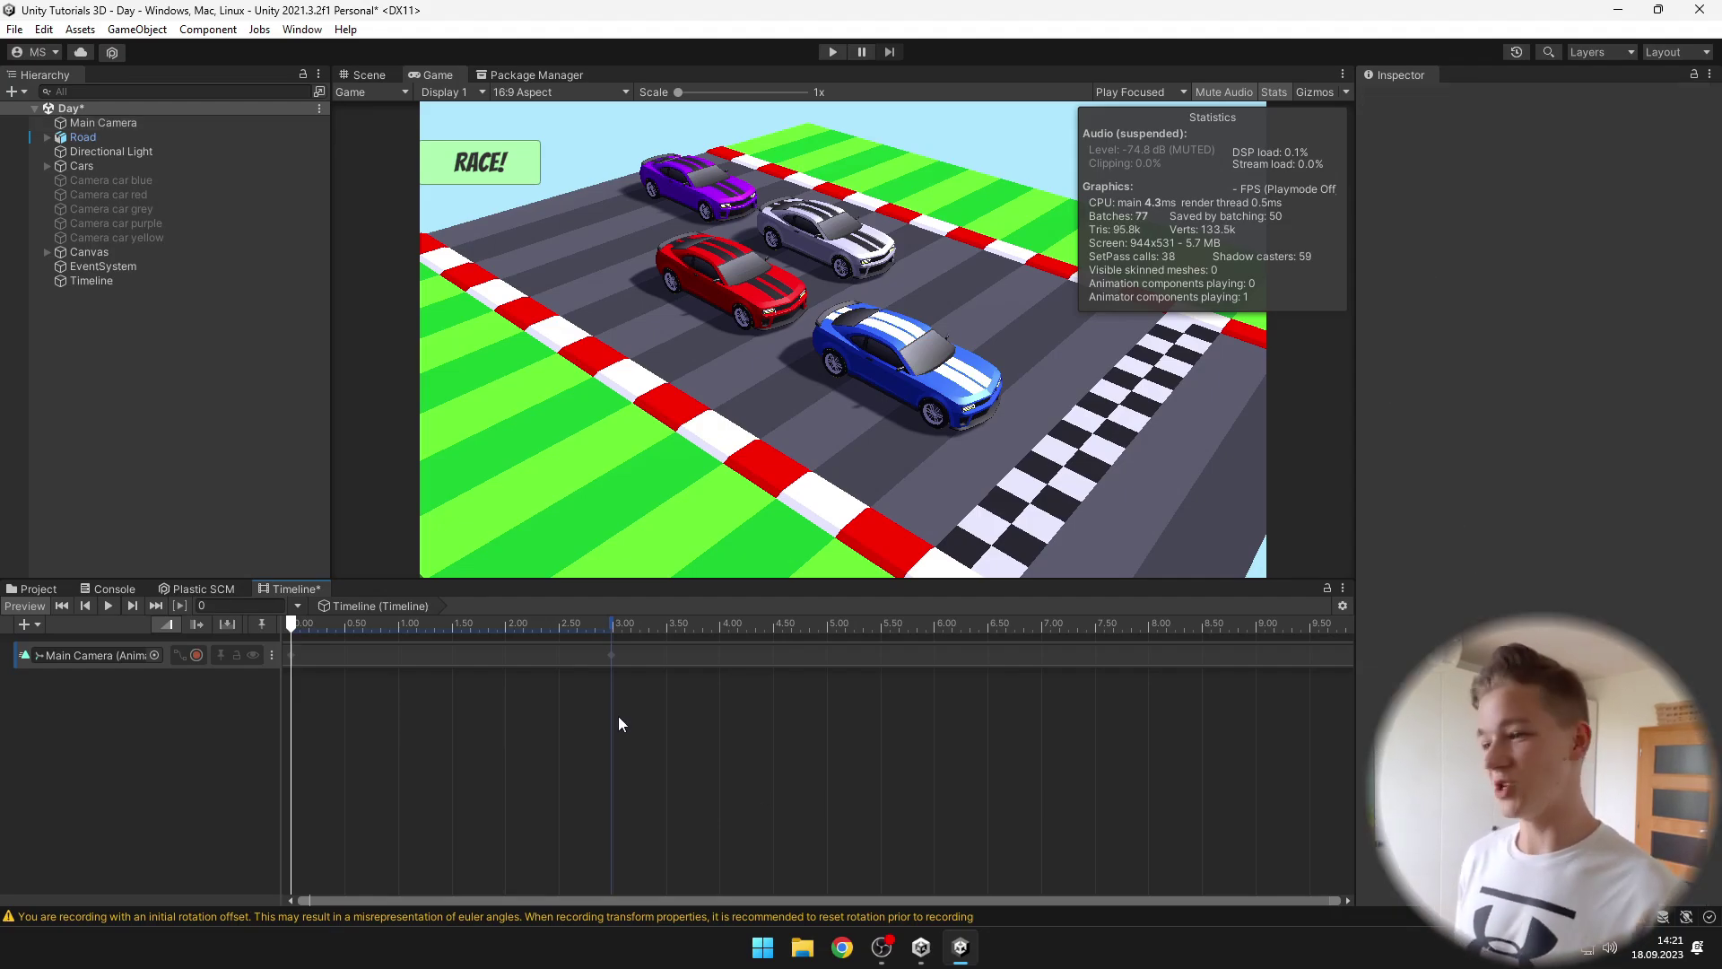
Step: View the Main Camera track's recorded position and rotation in the Animation window, and close that window
right_click(520, 662)
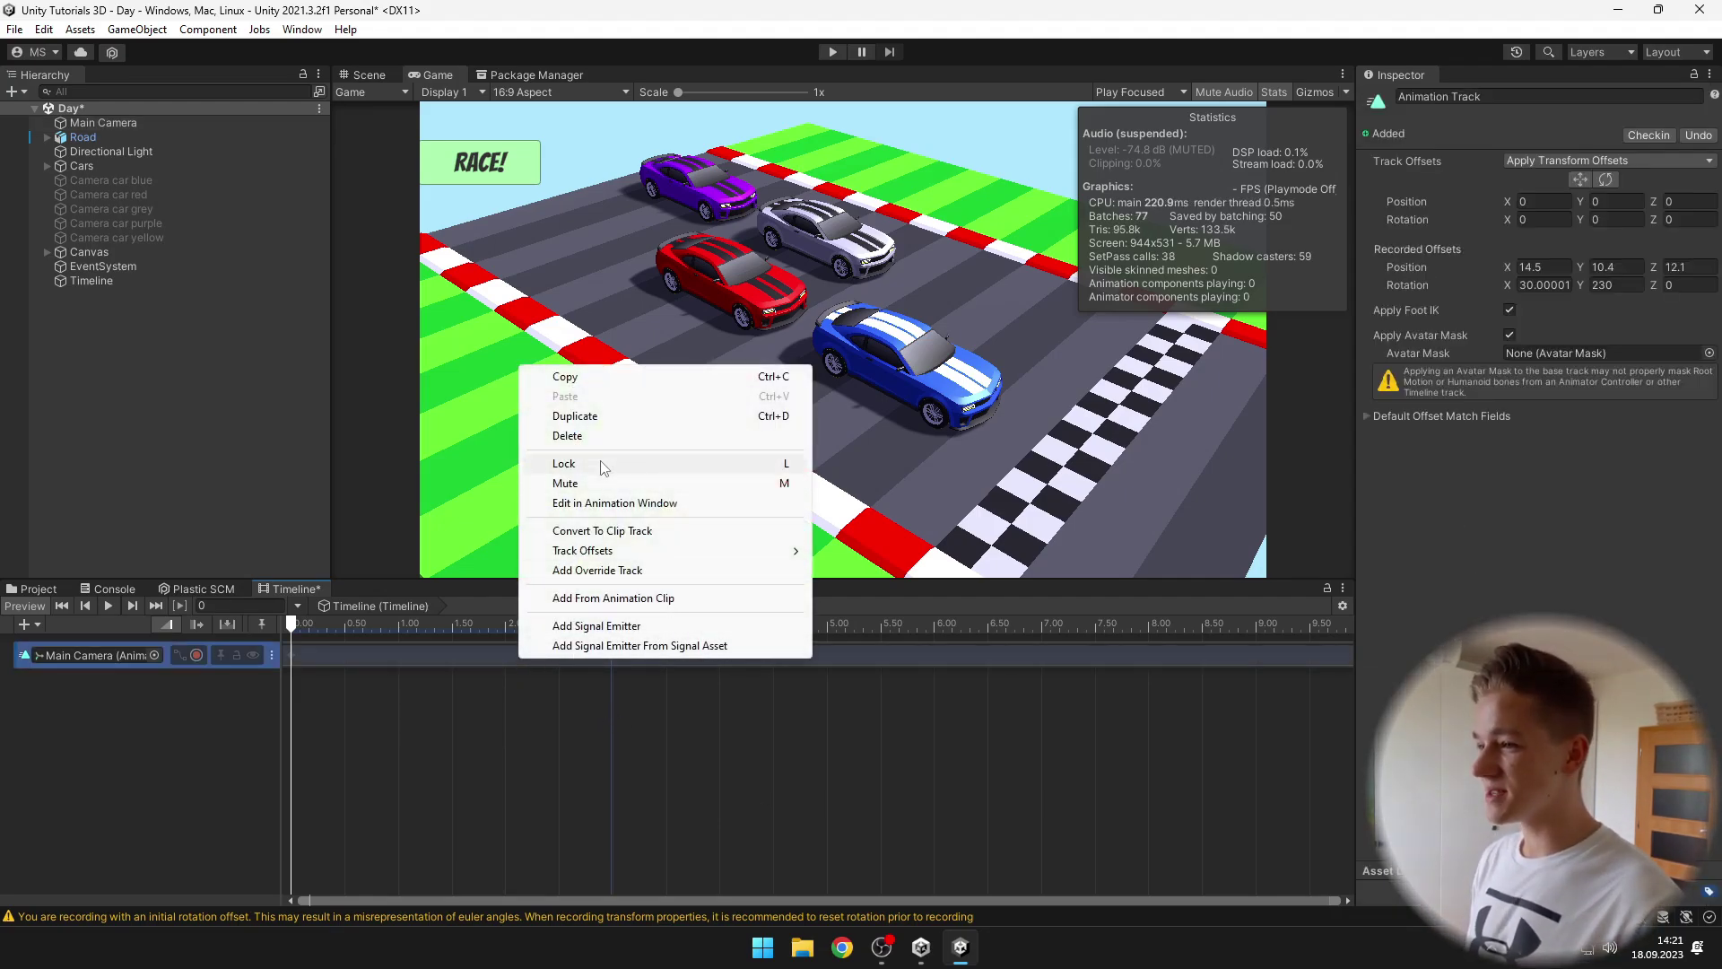
left_click(612, 503)
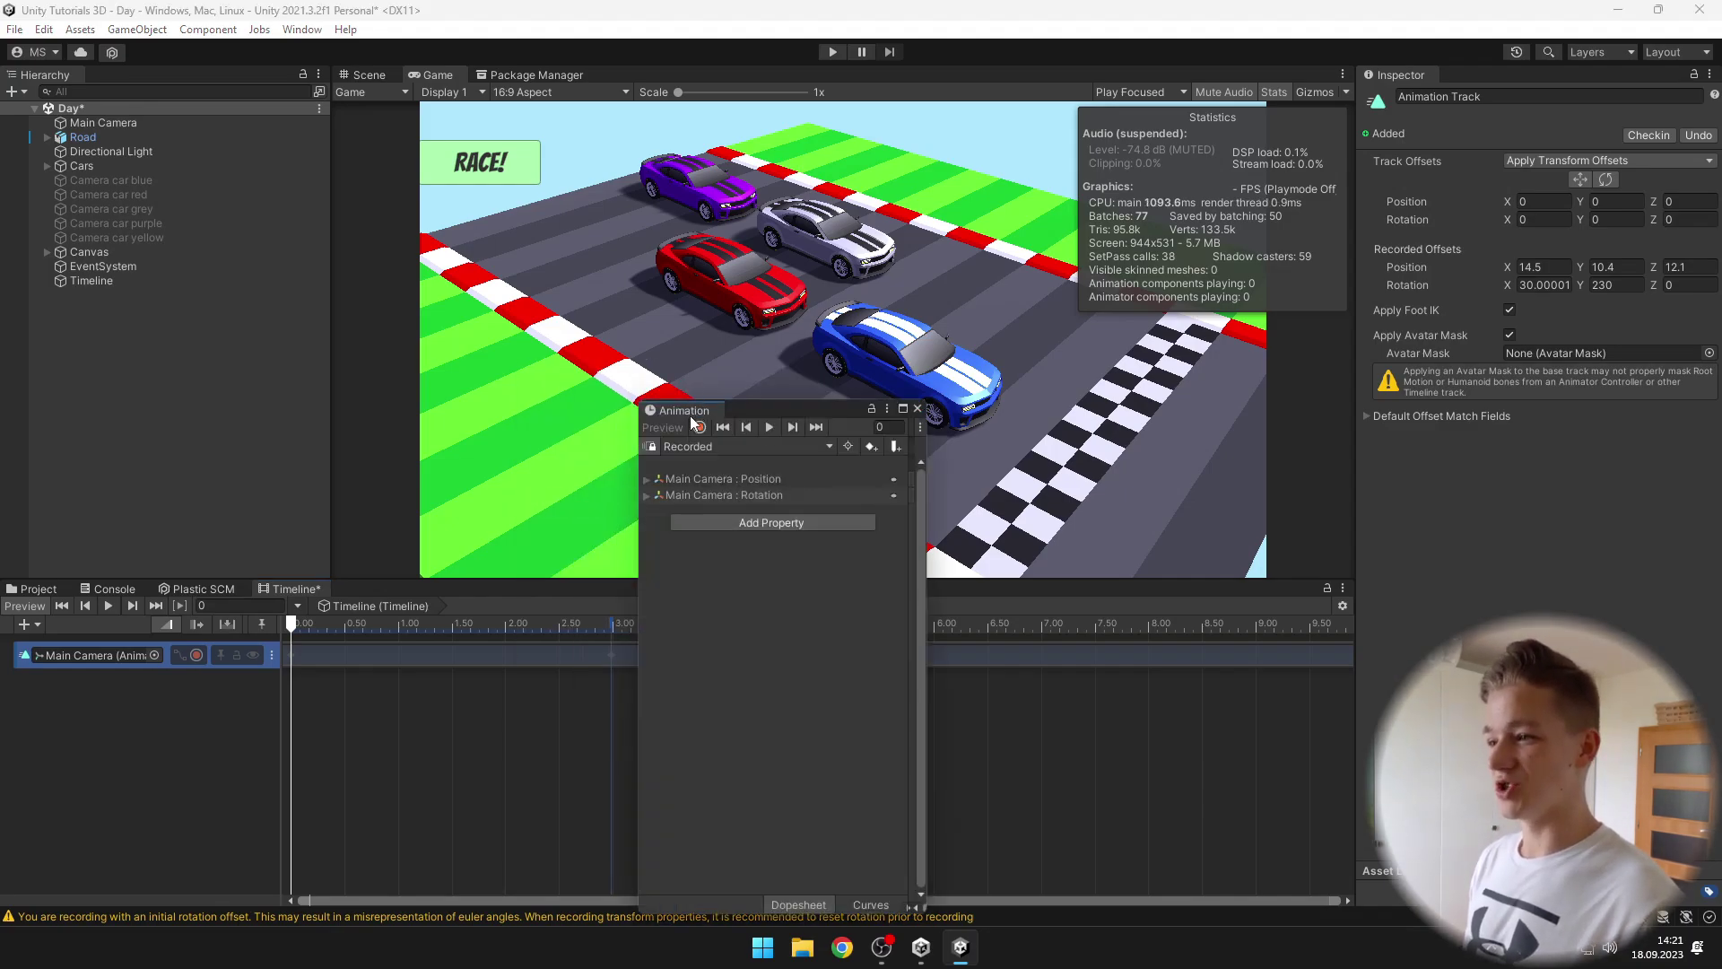
left_click(916, 408)
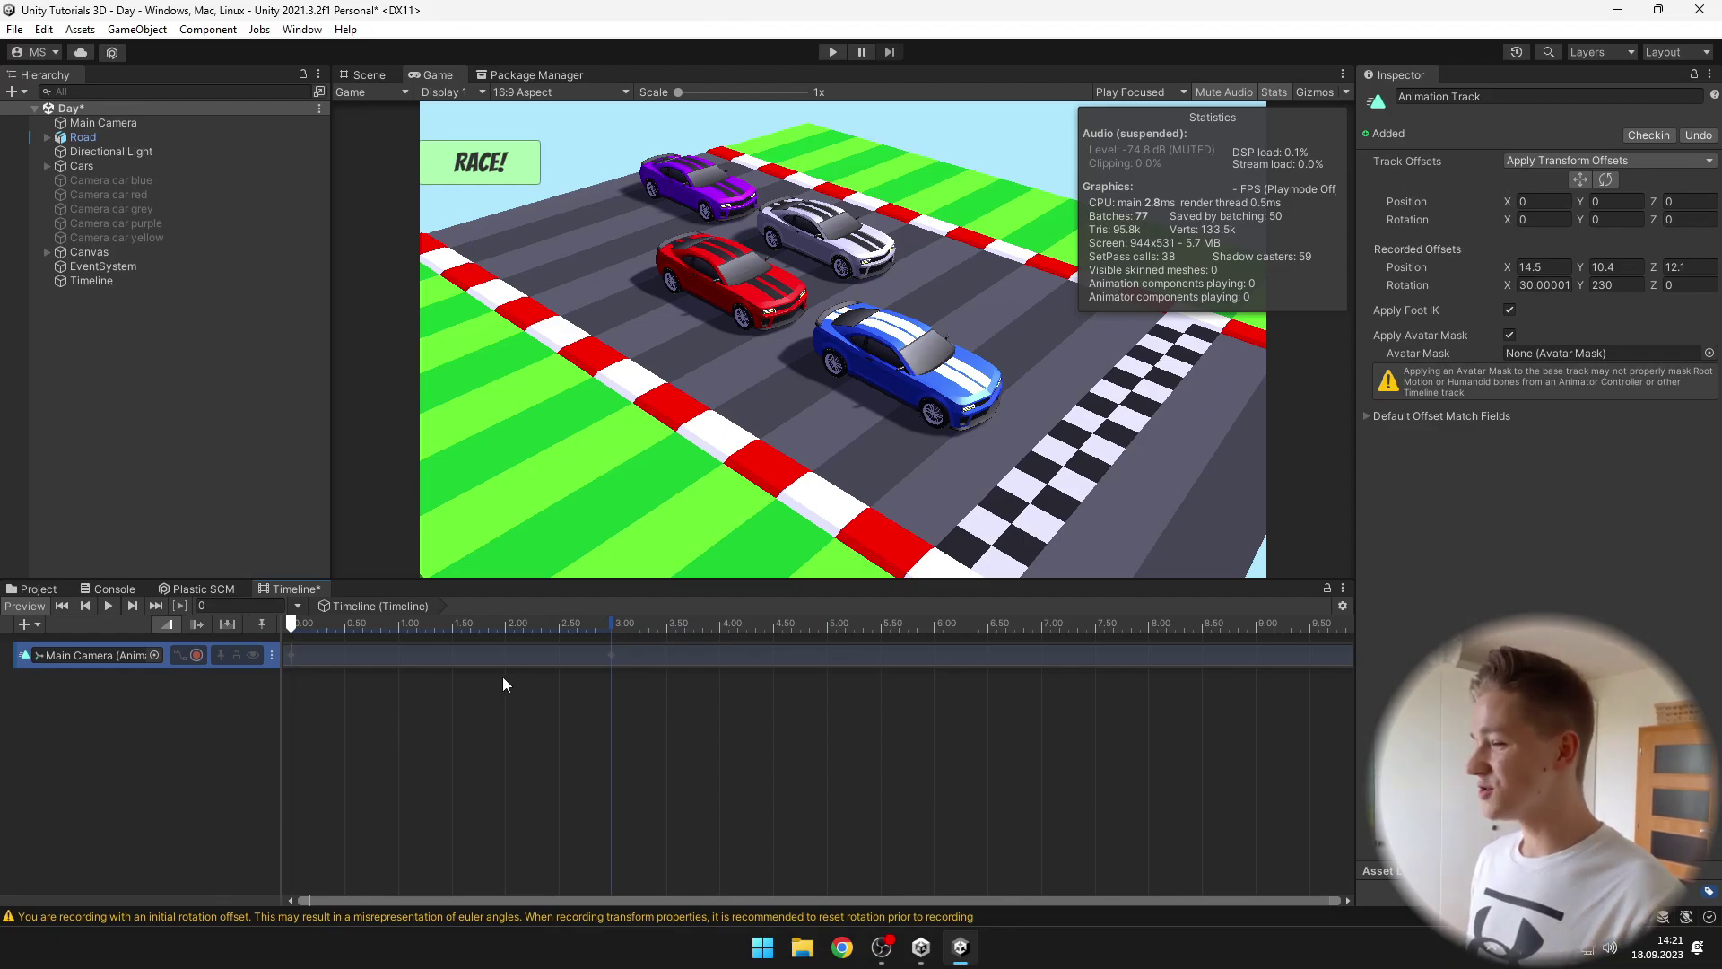
Step: Convert the Main Camera's recorded animation to a clip track and rename the clip Main camera movement
right_click(534, 653)
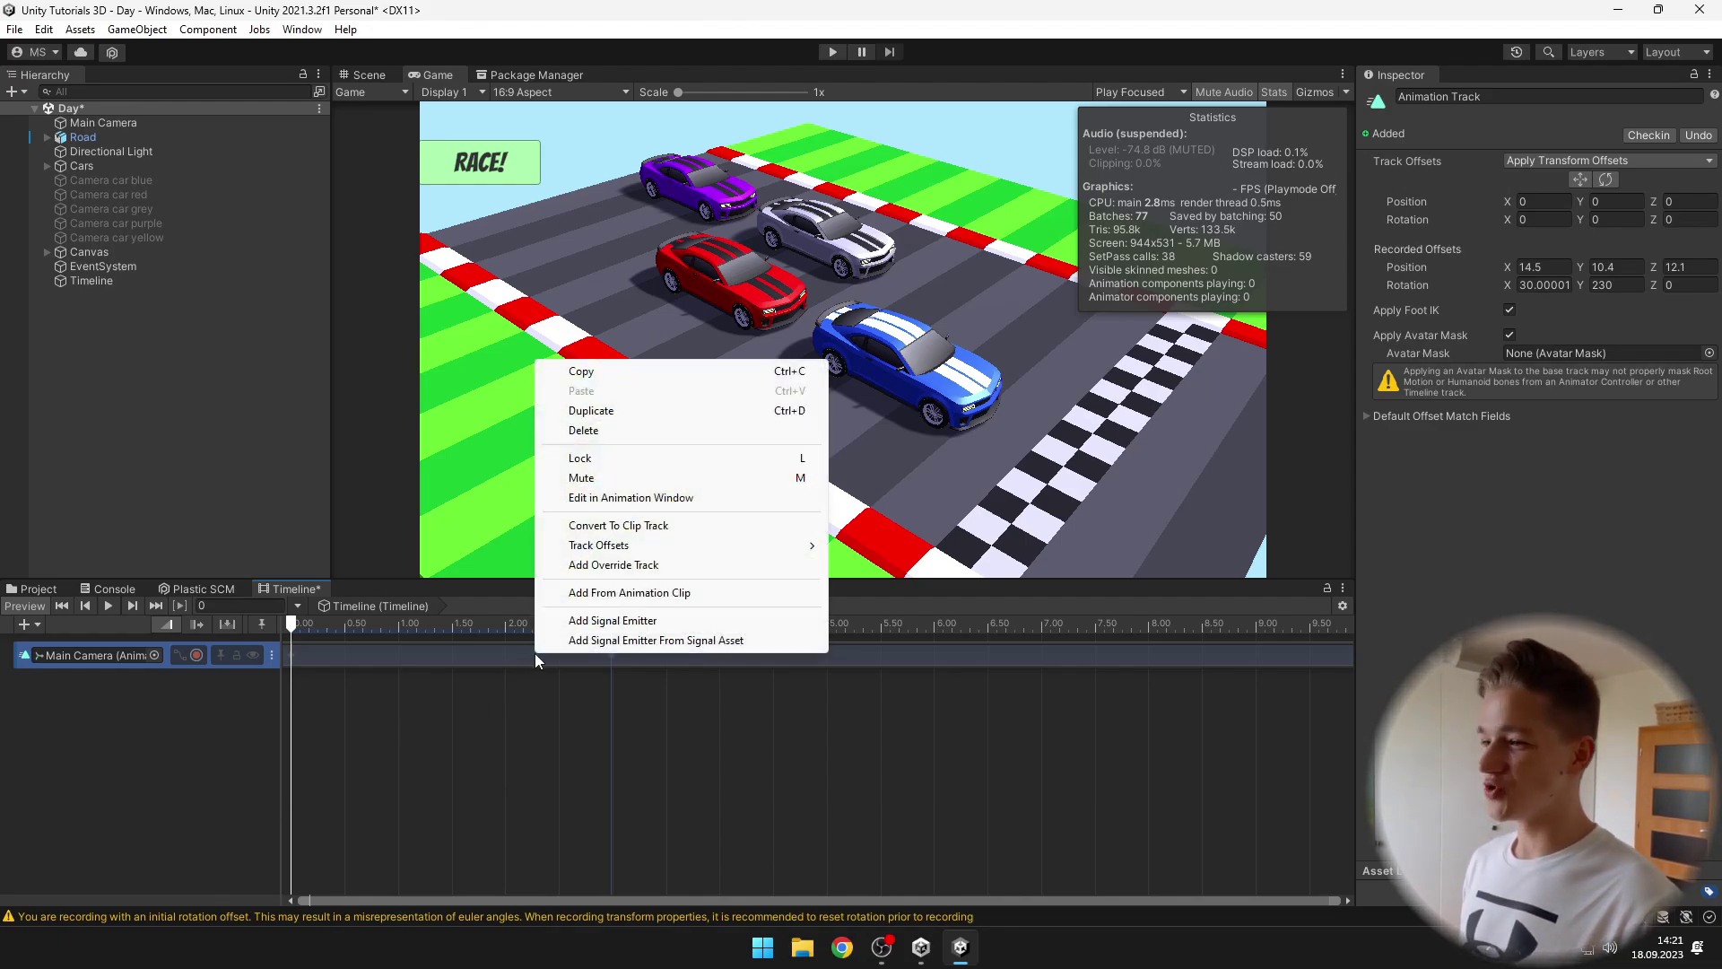
left_click(619, 525)
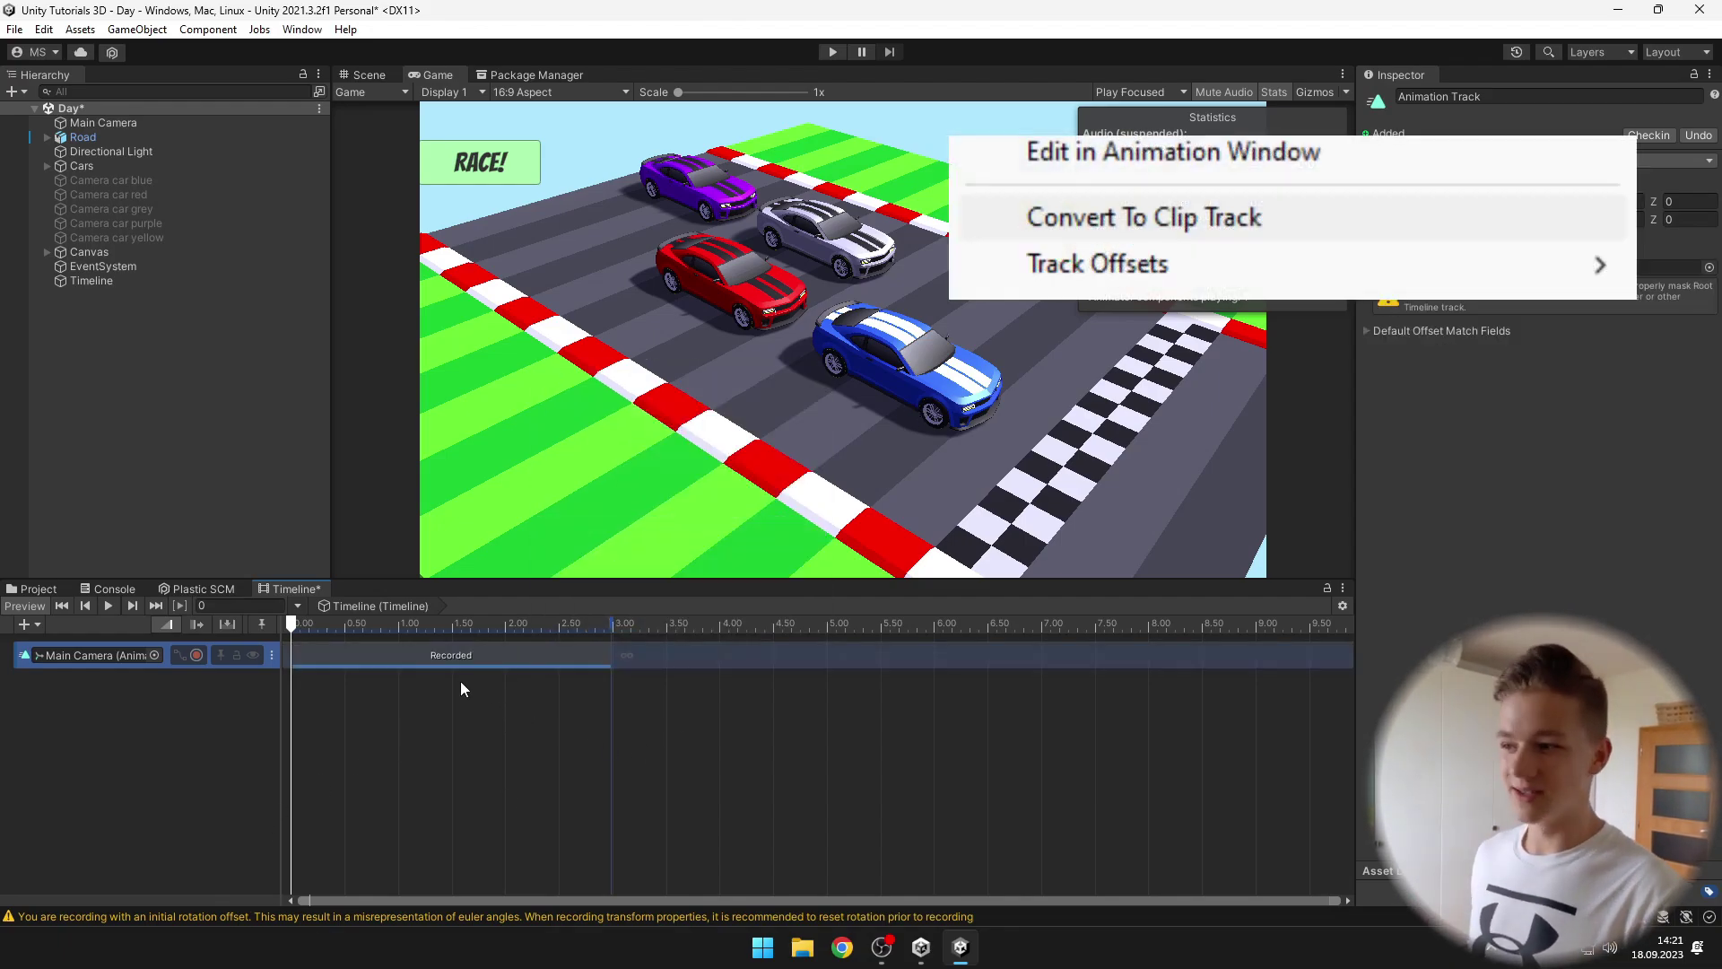
mouse_move(416, 655)
left_mouse_down()
mouse_move(912, 627)
mouse_move(897, 663)
mouse_move(422, 670)
left_mouse_up()
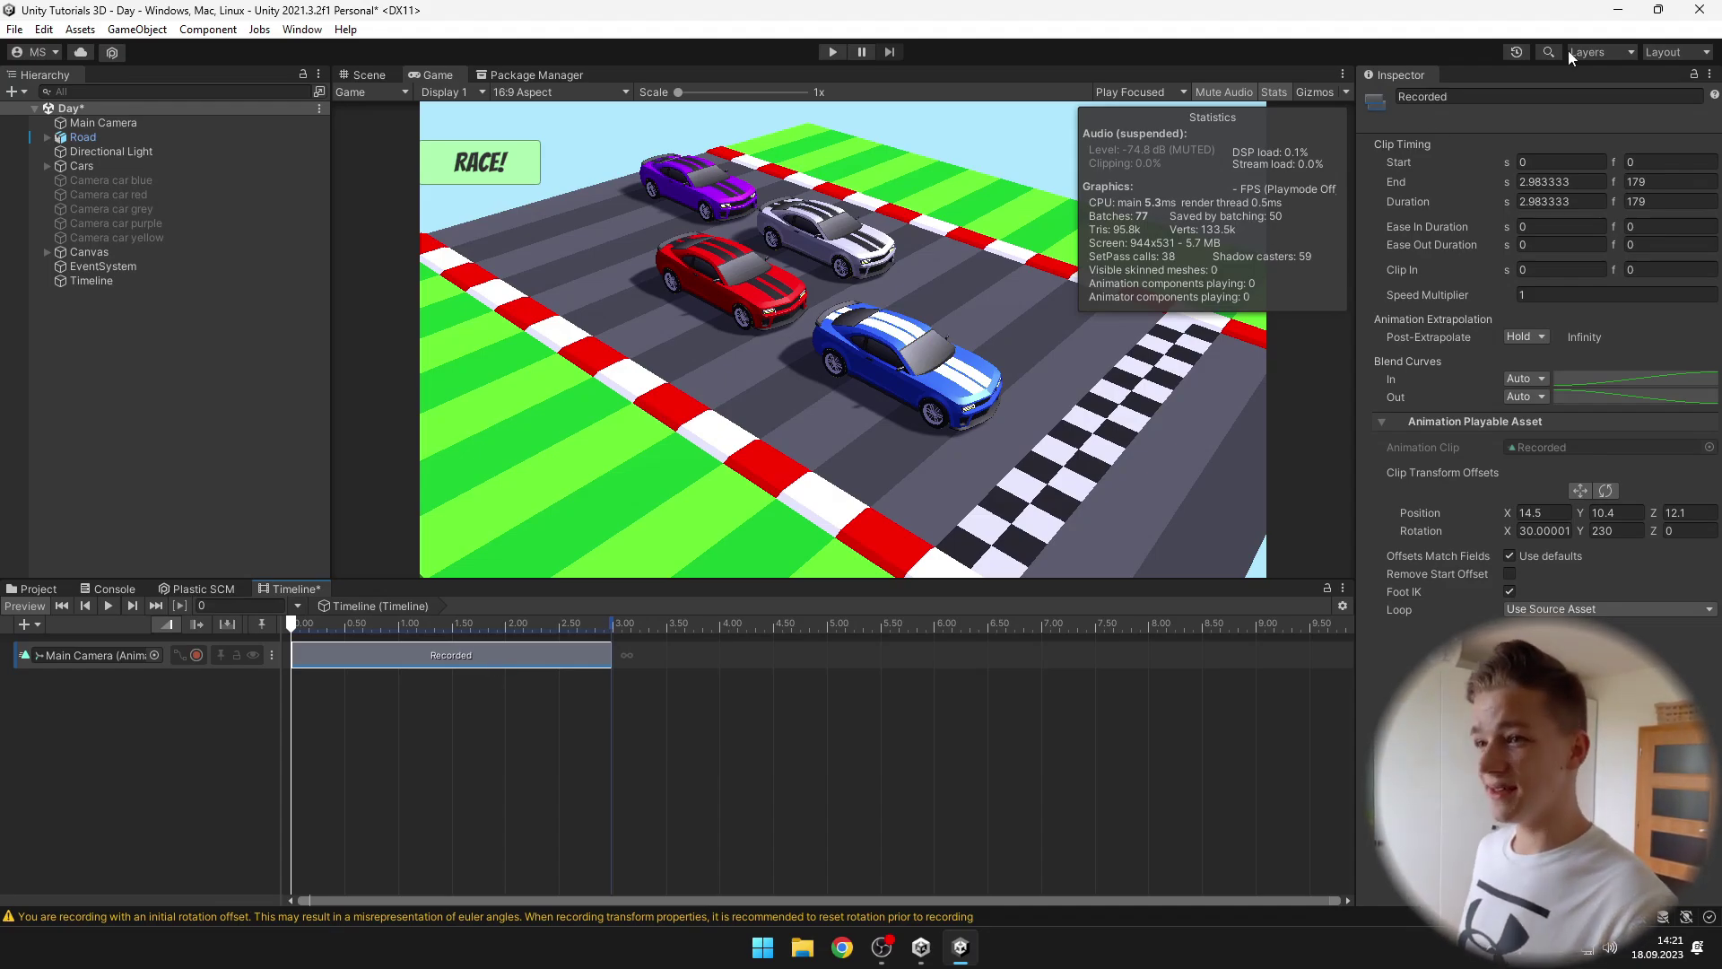
left_click(1470, 99)
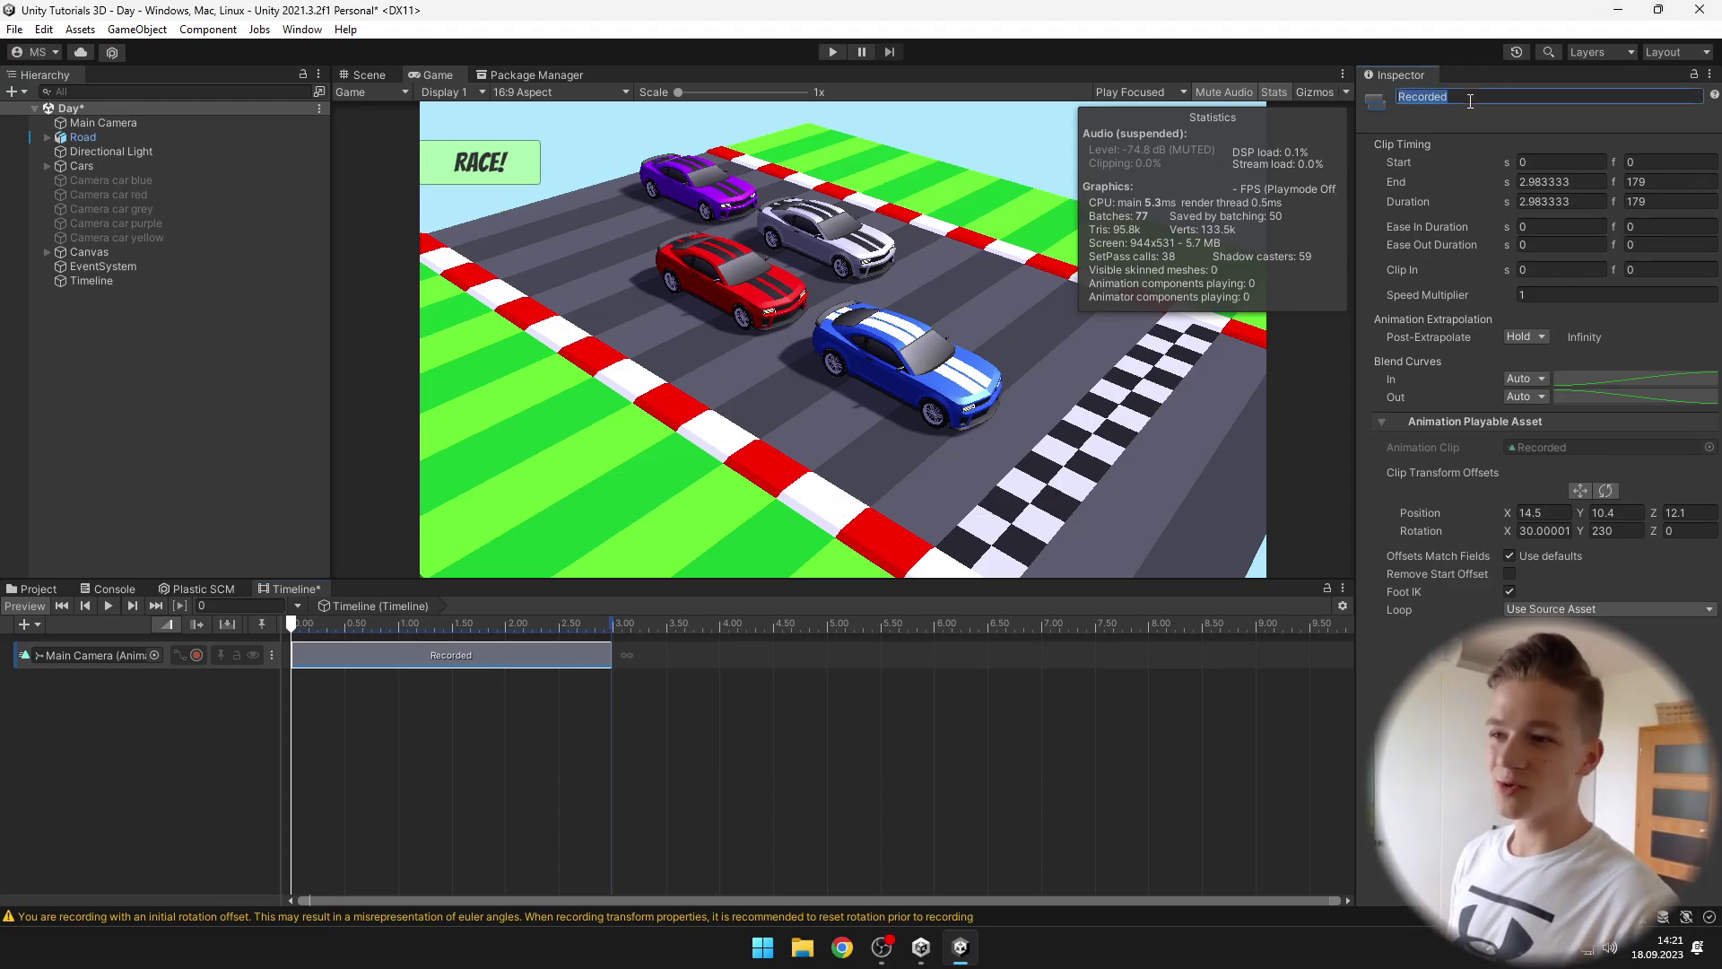
left_click(1401, 162)
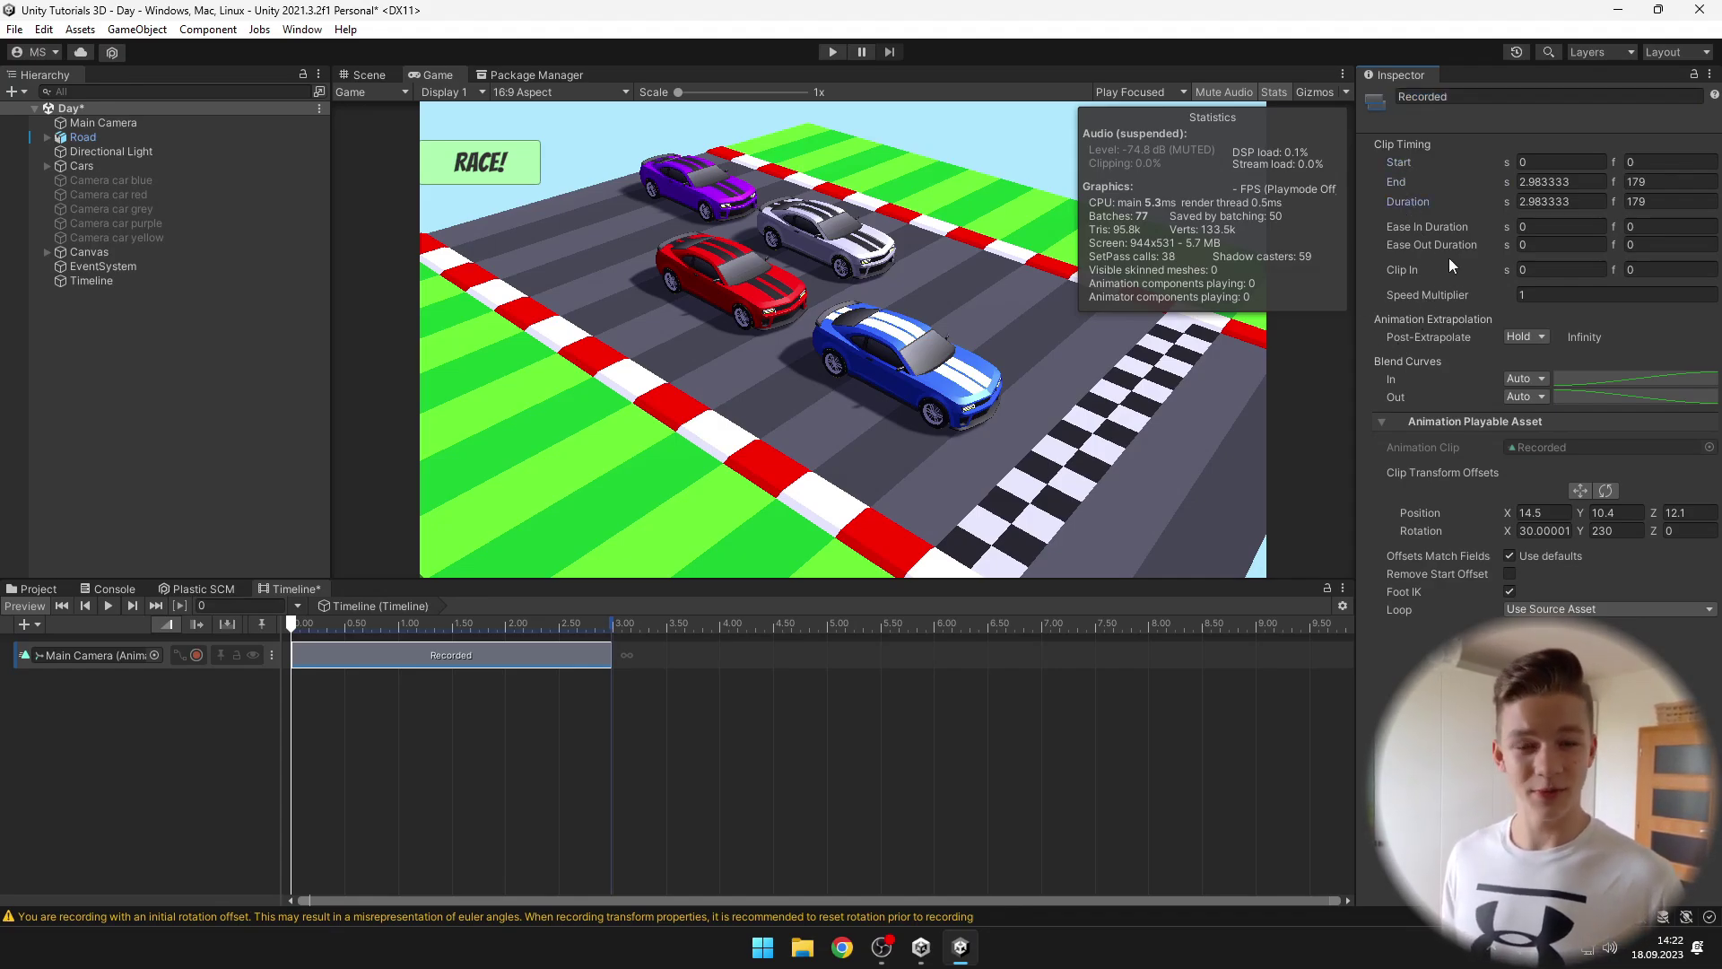
type("Main camera movement")
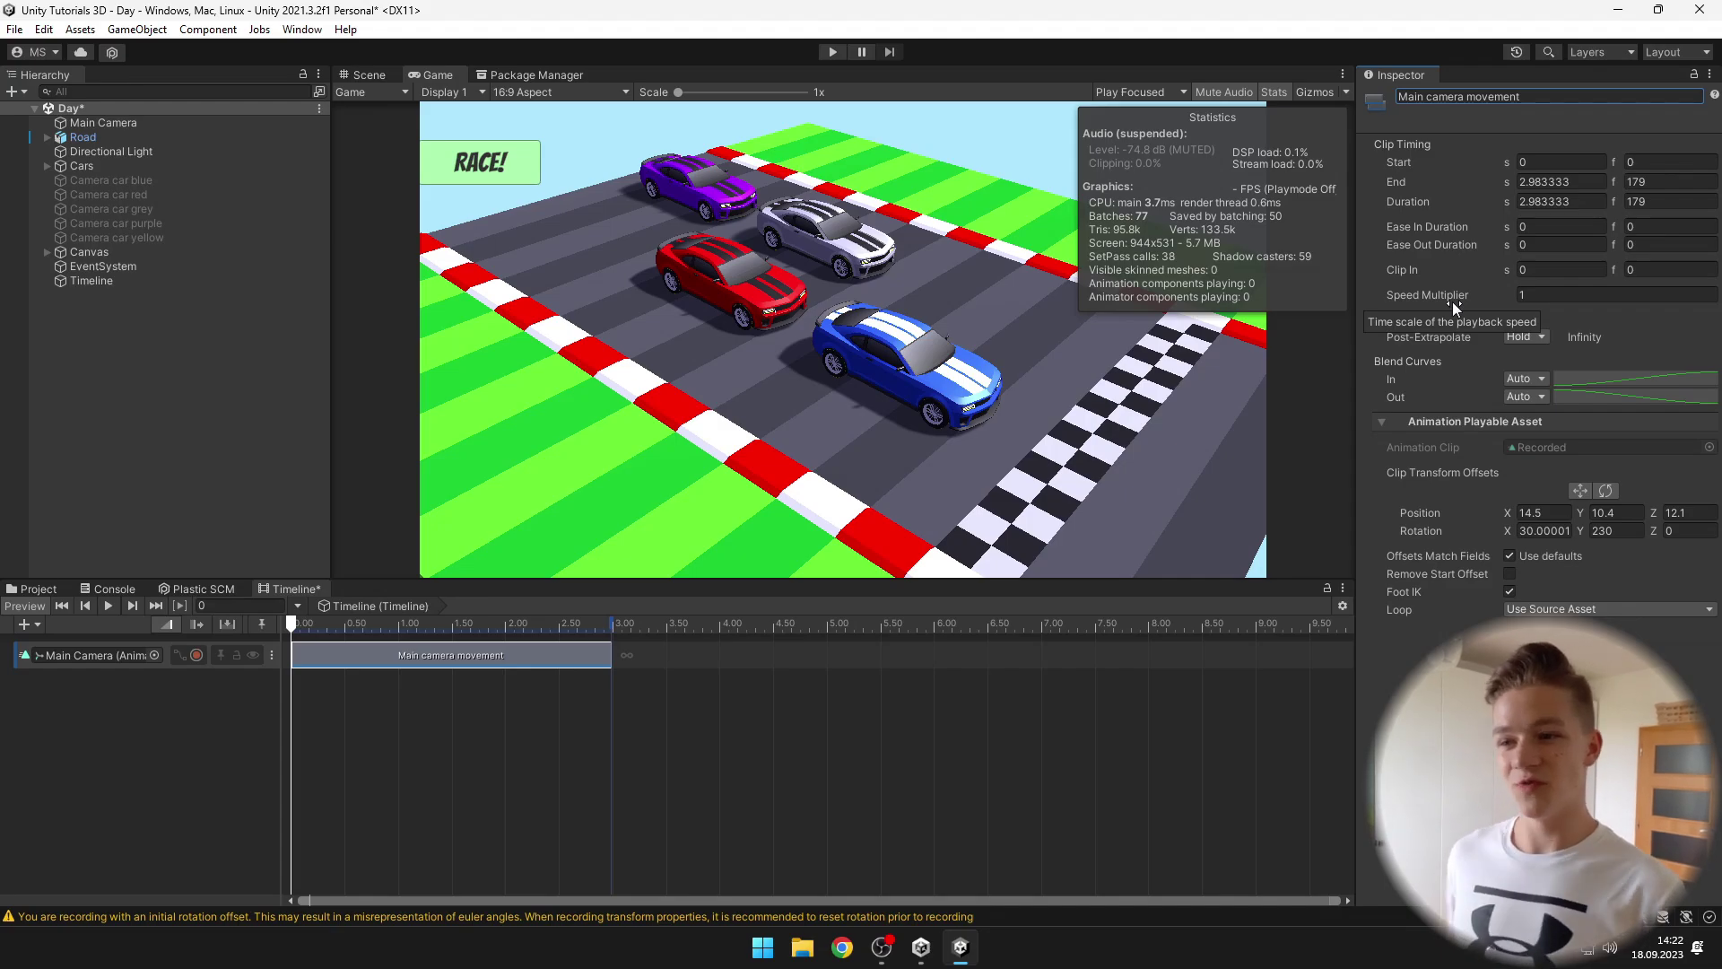
Step: Try adjusting the camera clip's speed multiplier and reset it to 1
left_click_drag(1451, 299, 1413, 294)
left_click(1597, 294)
type("1")
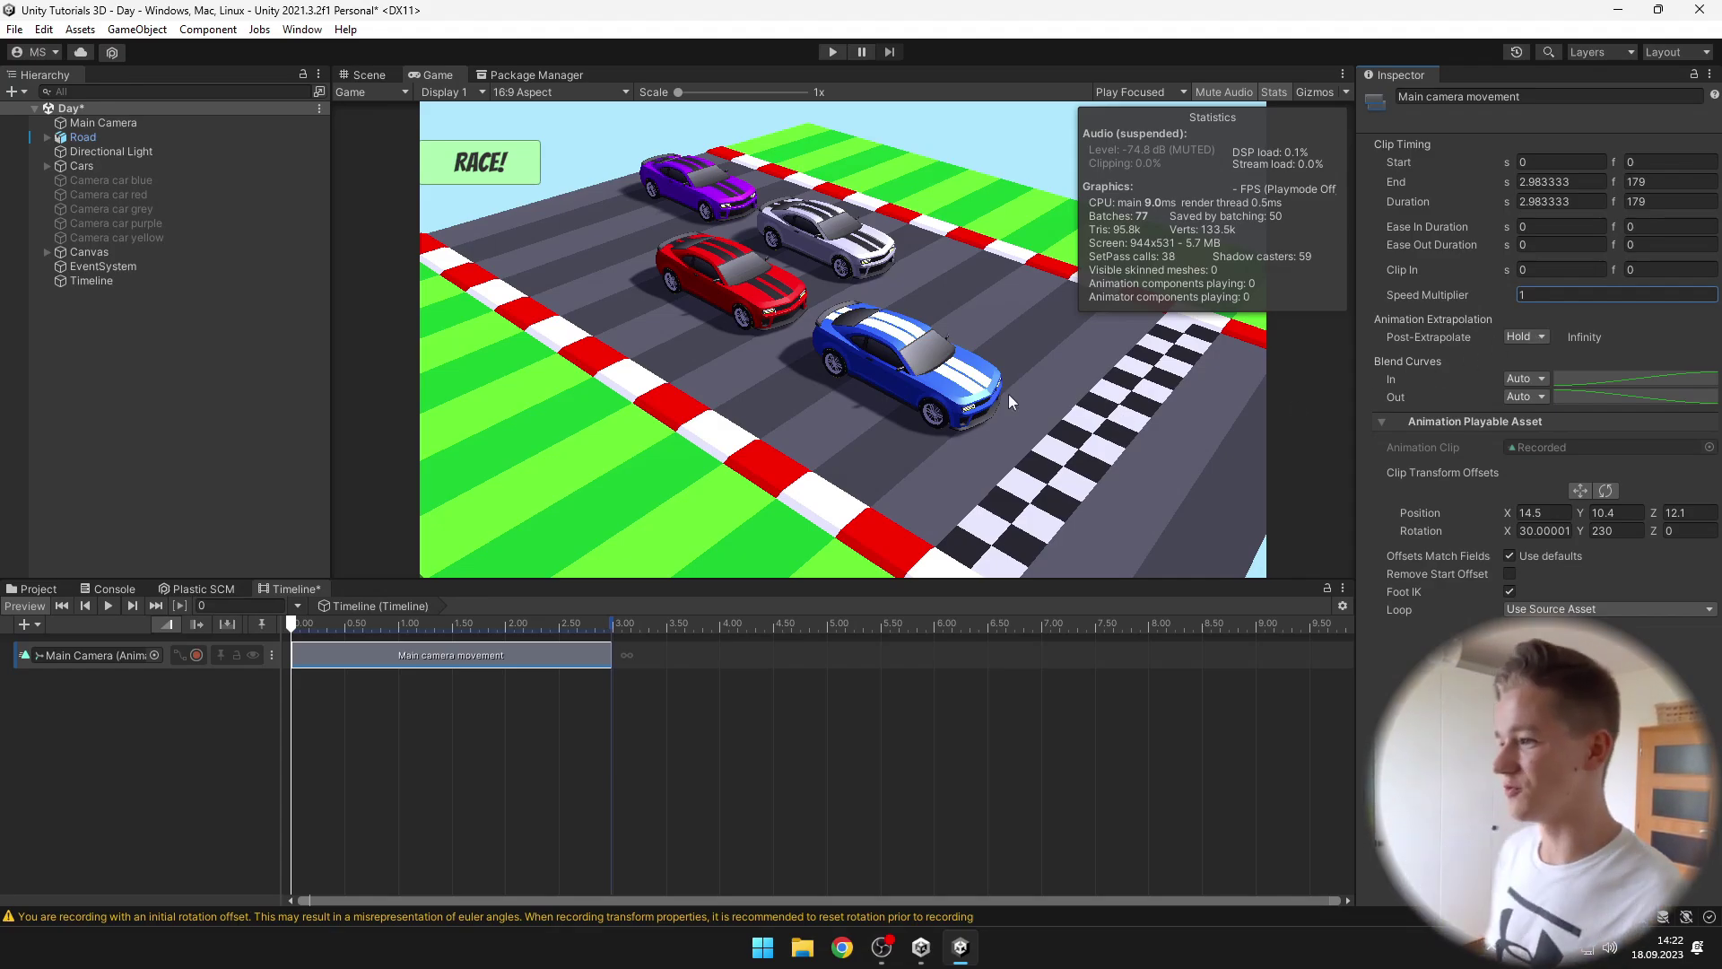
Step: Add an Activation Track with its Active clip running from the camera clip's end to about 4.3 seconds
left_click(24, 623)
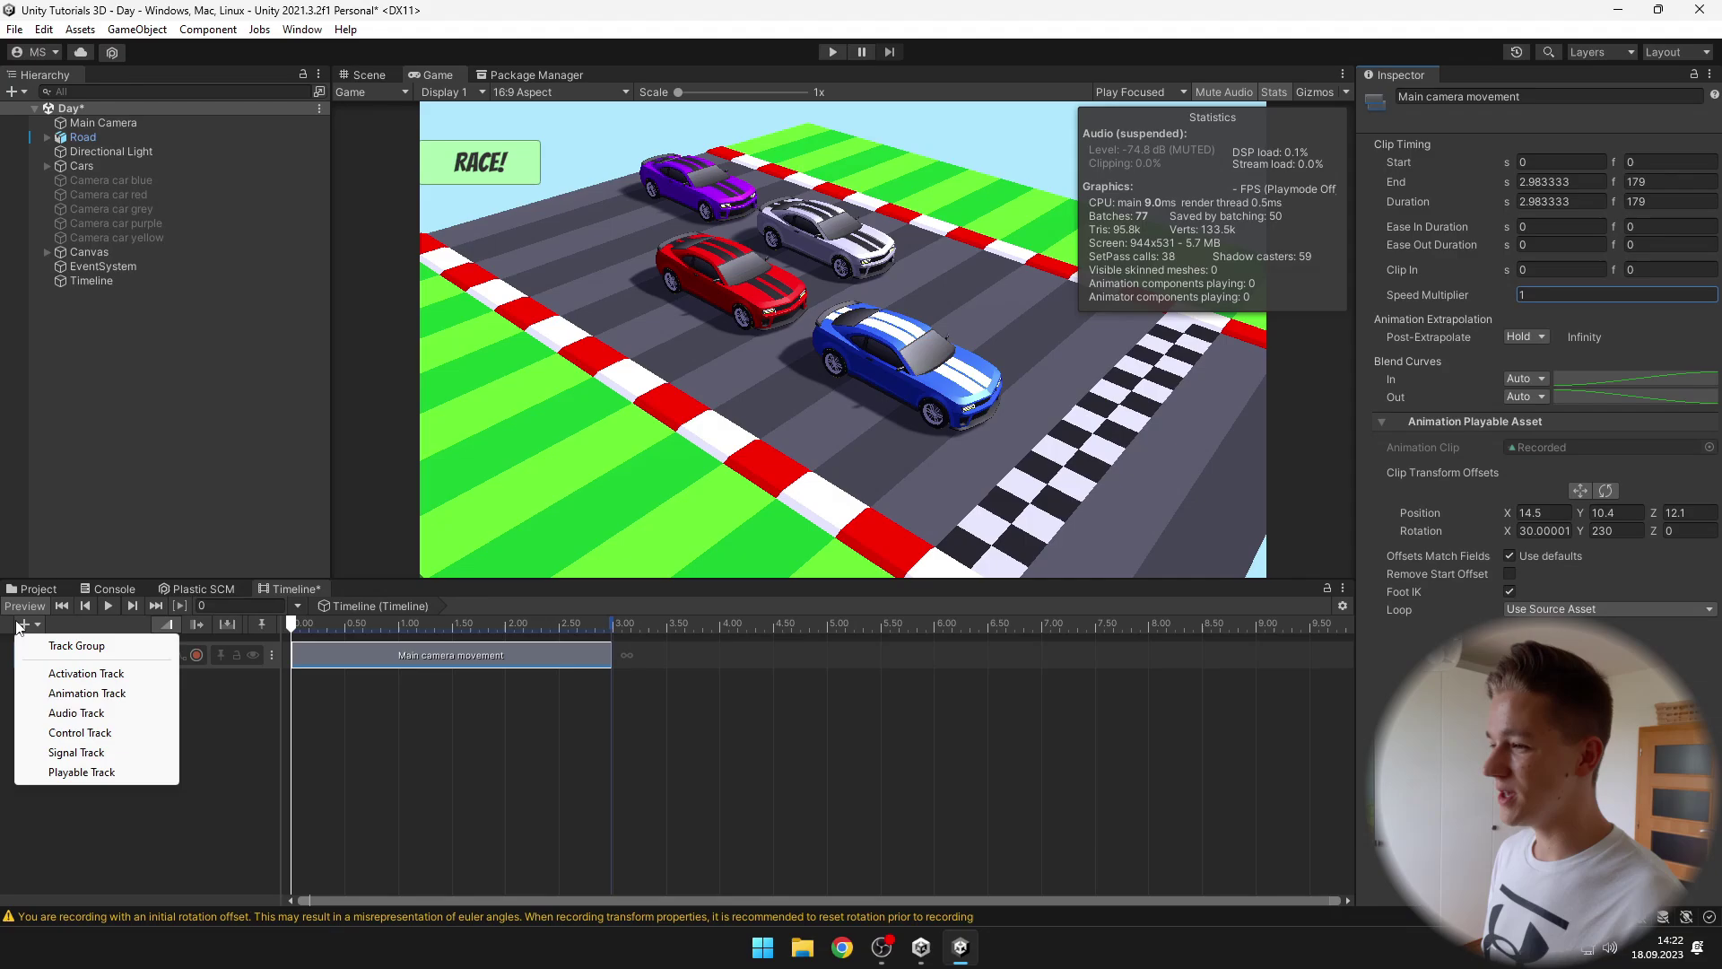
left_click(98, 674)
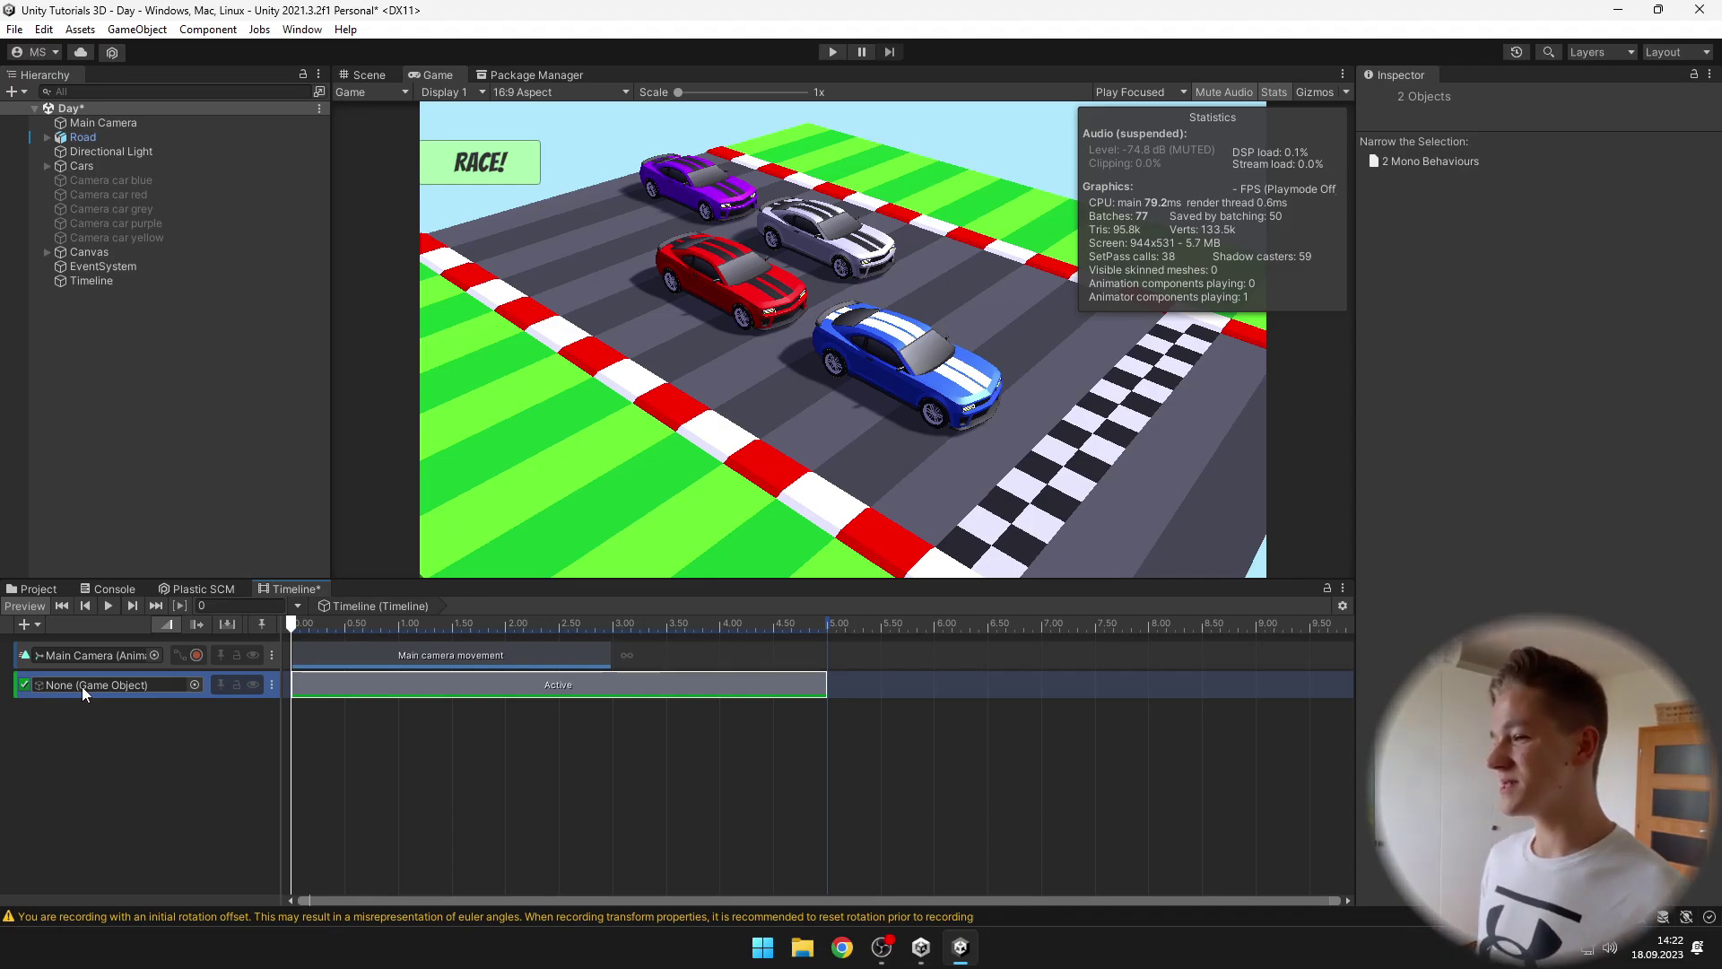
left_click_drag(299, 683, 613, 684)
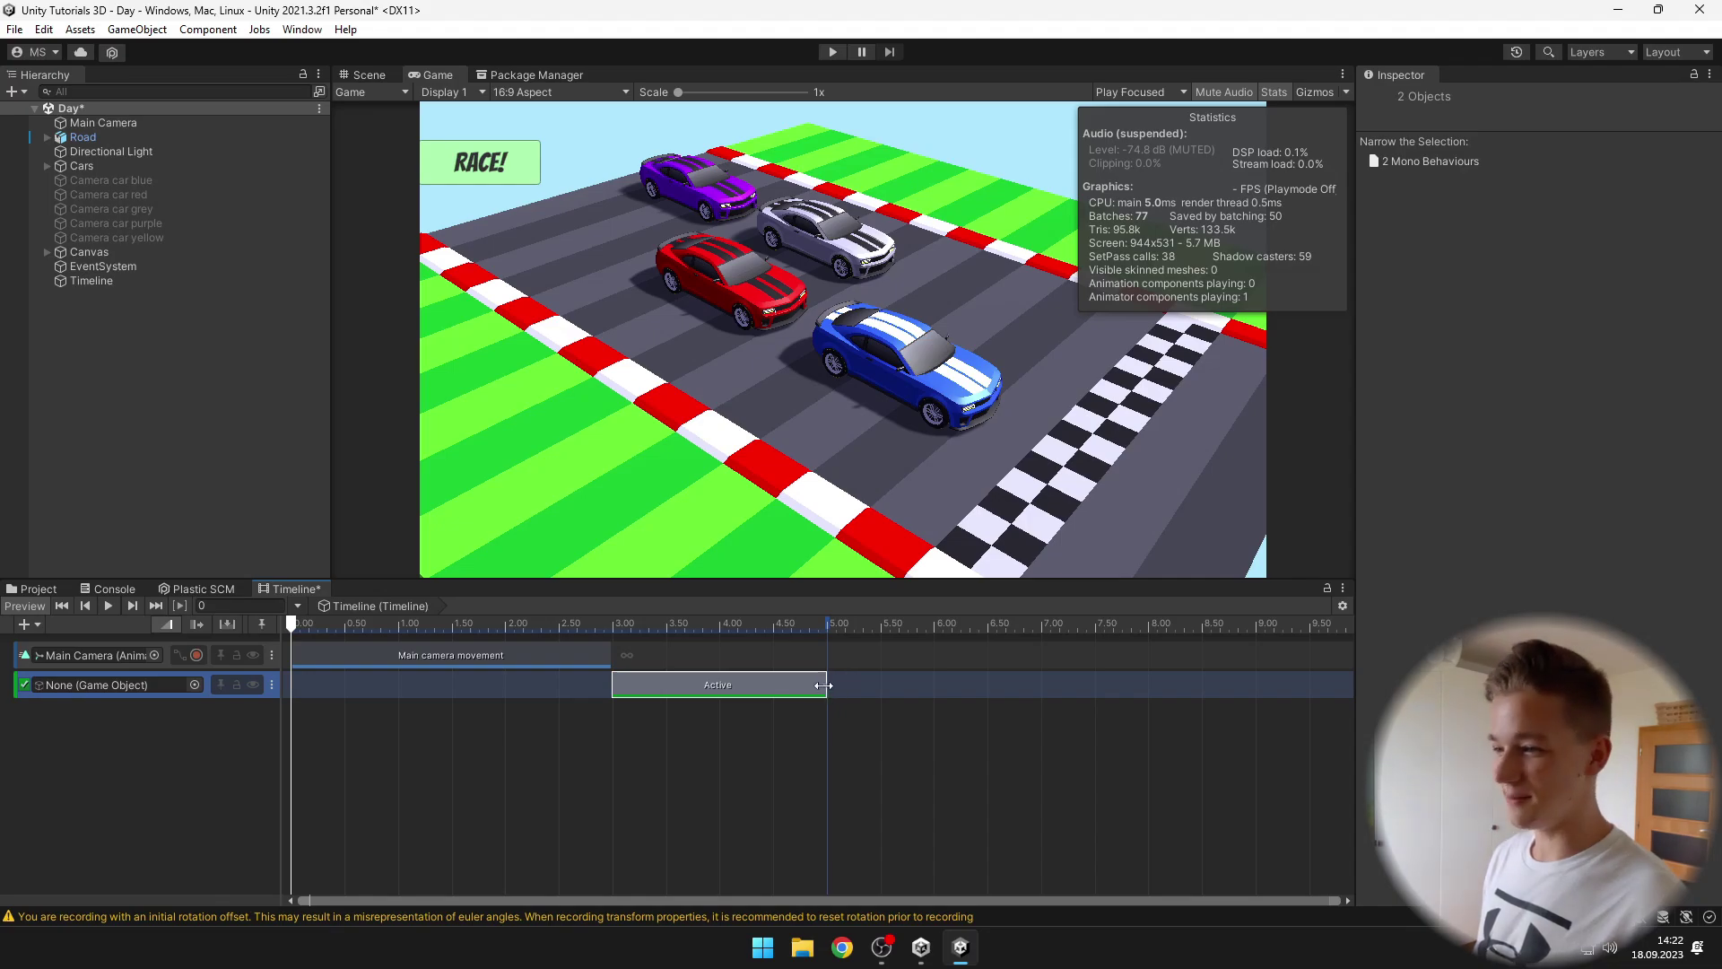
left_click_drag(828, 684, 754, 684)
Step: Bind Camera car blue to the activation track and play the timeline preview
left_click(485, 661)
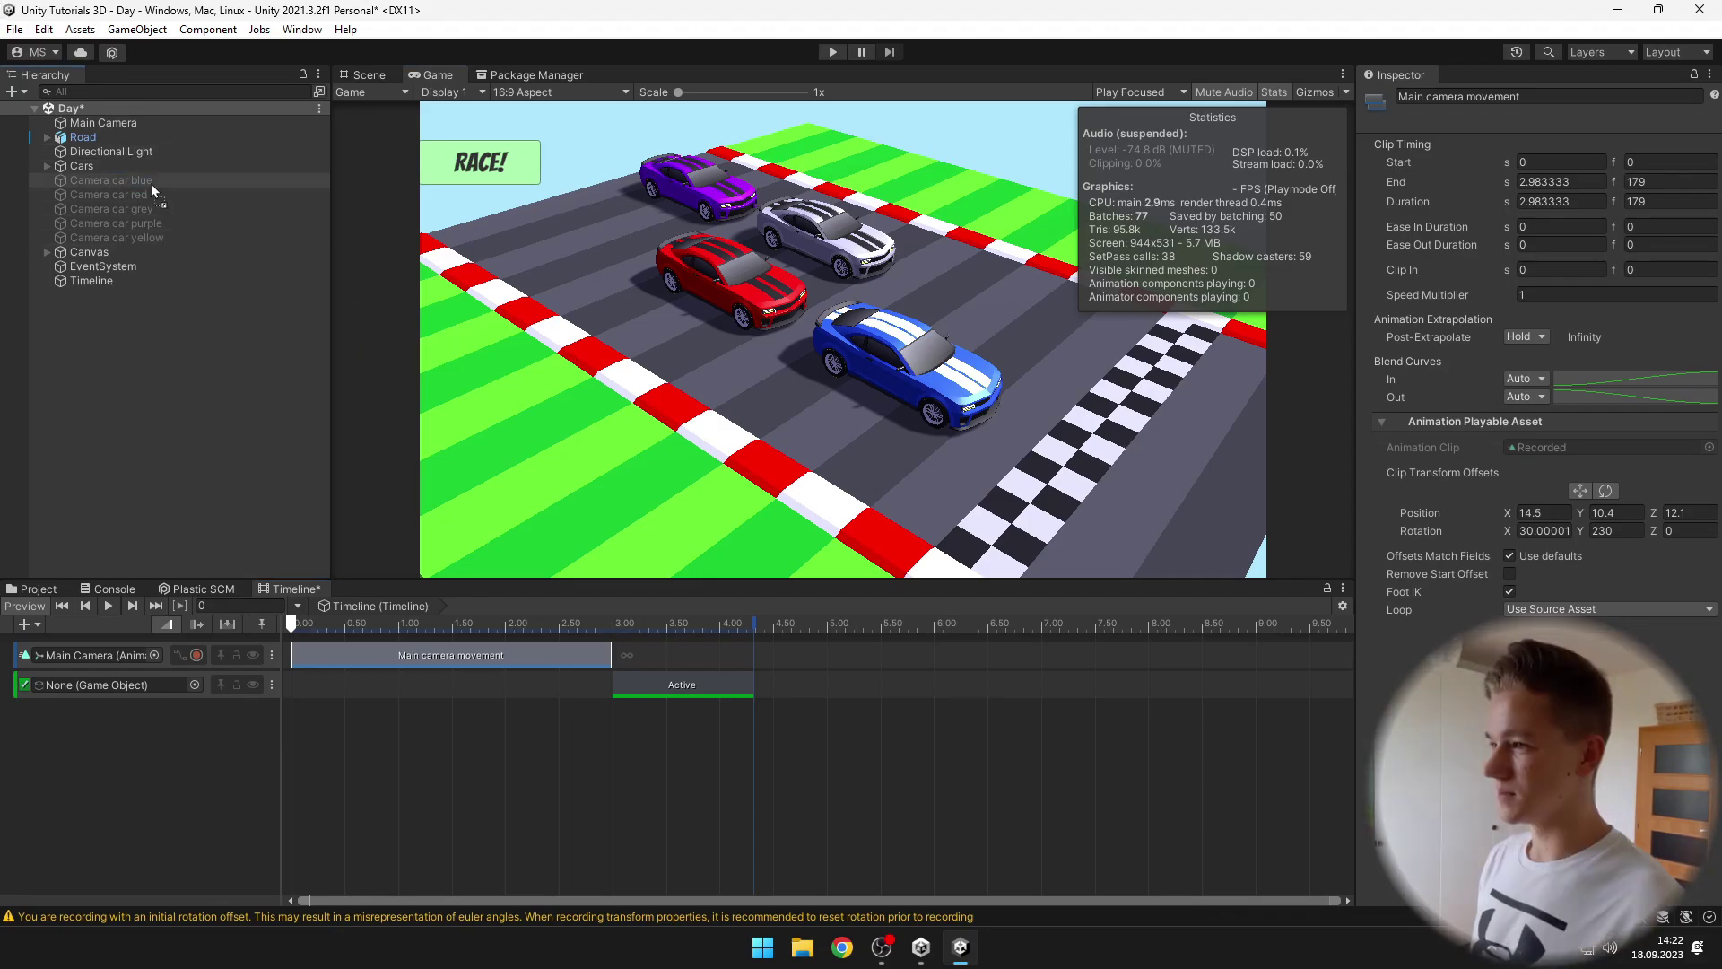
left_click_drag(151, 183, 90, 684)
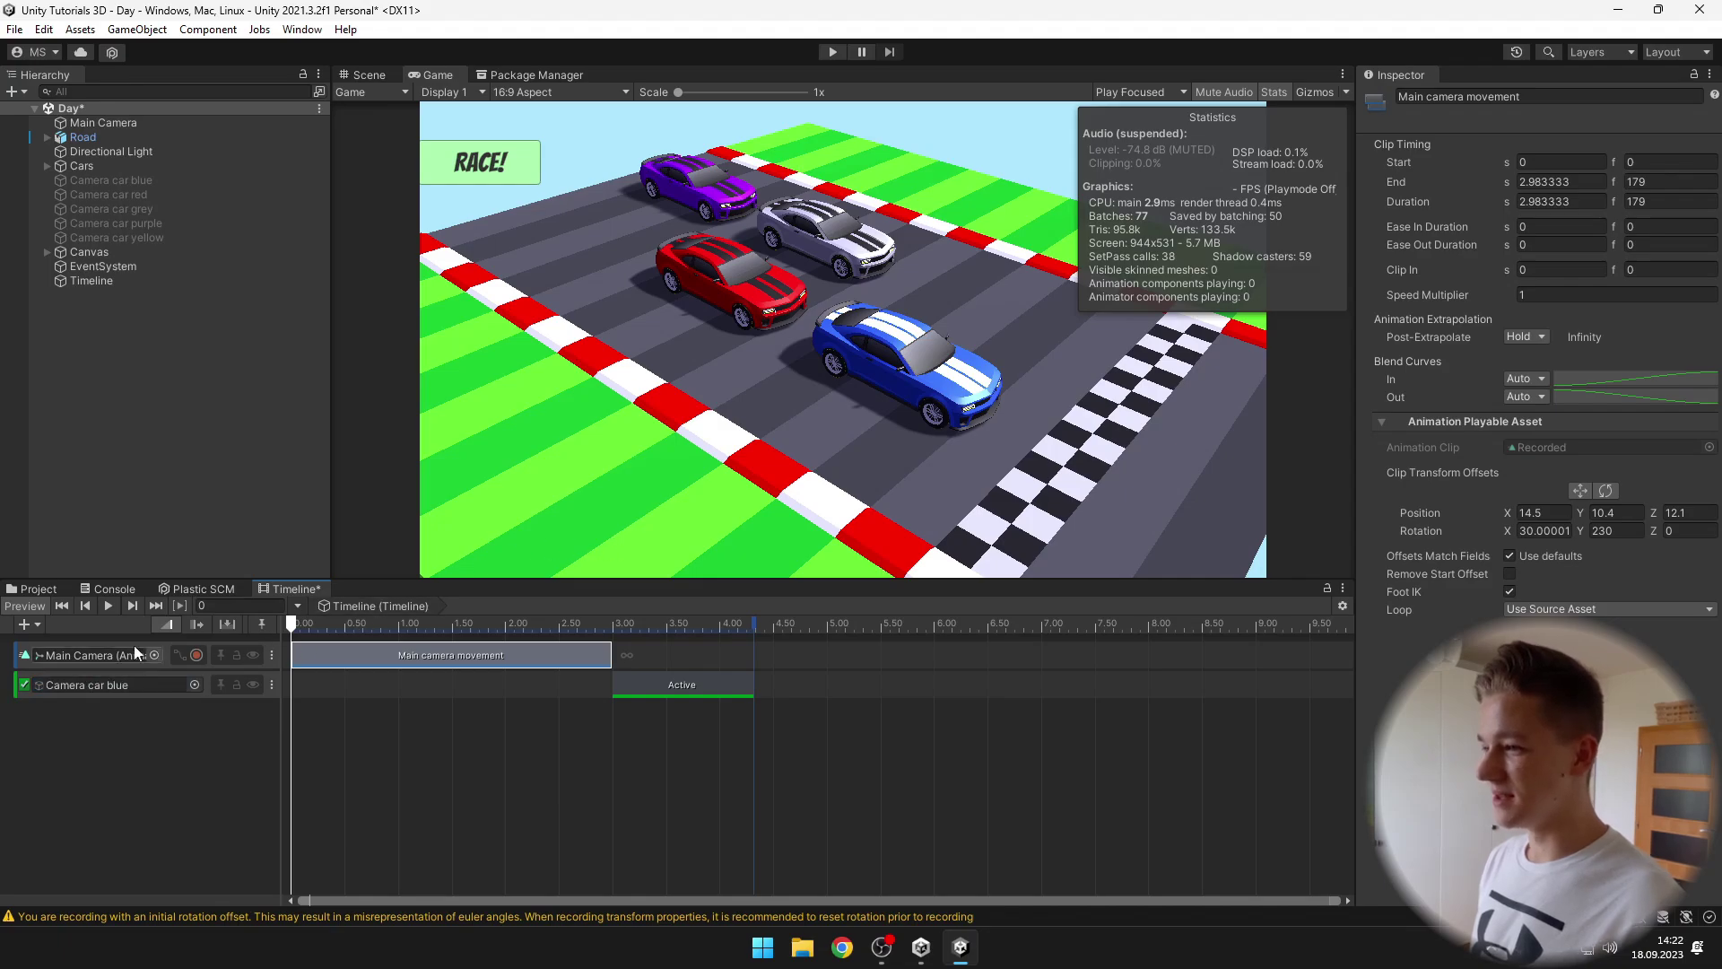
left_click(106, 606)
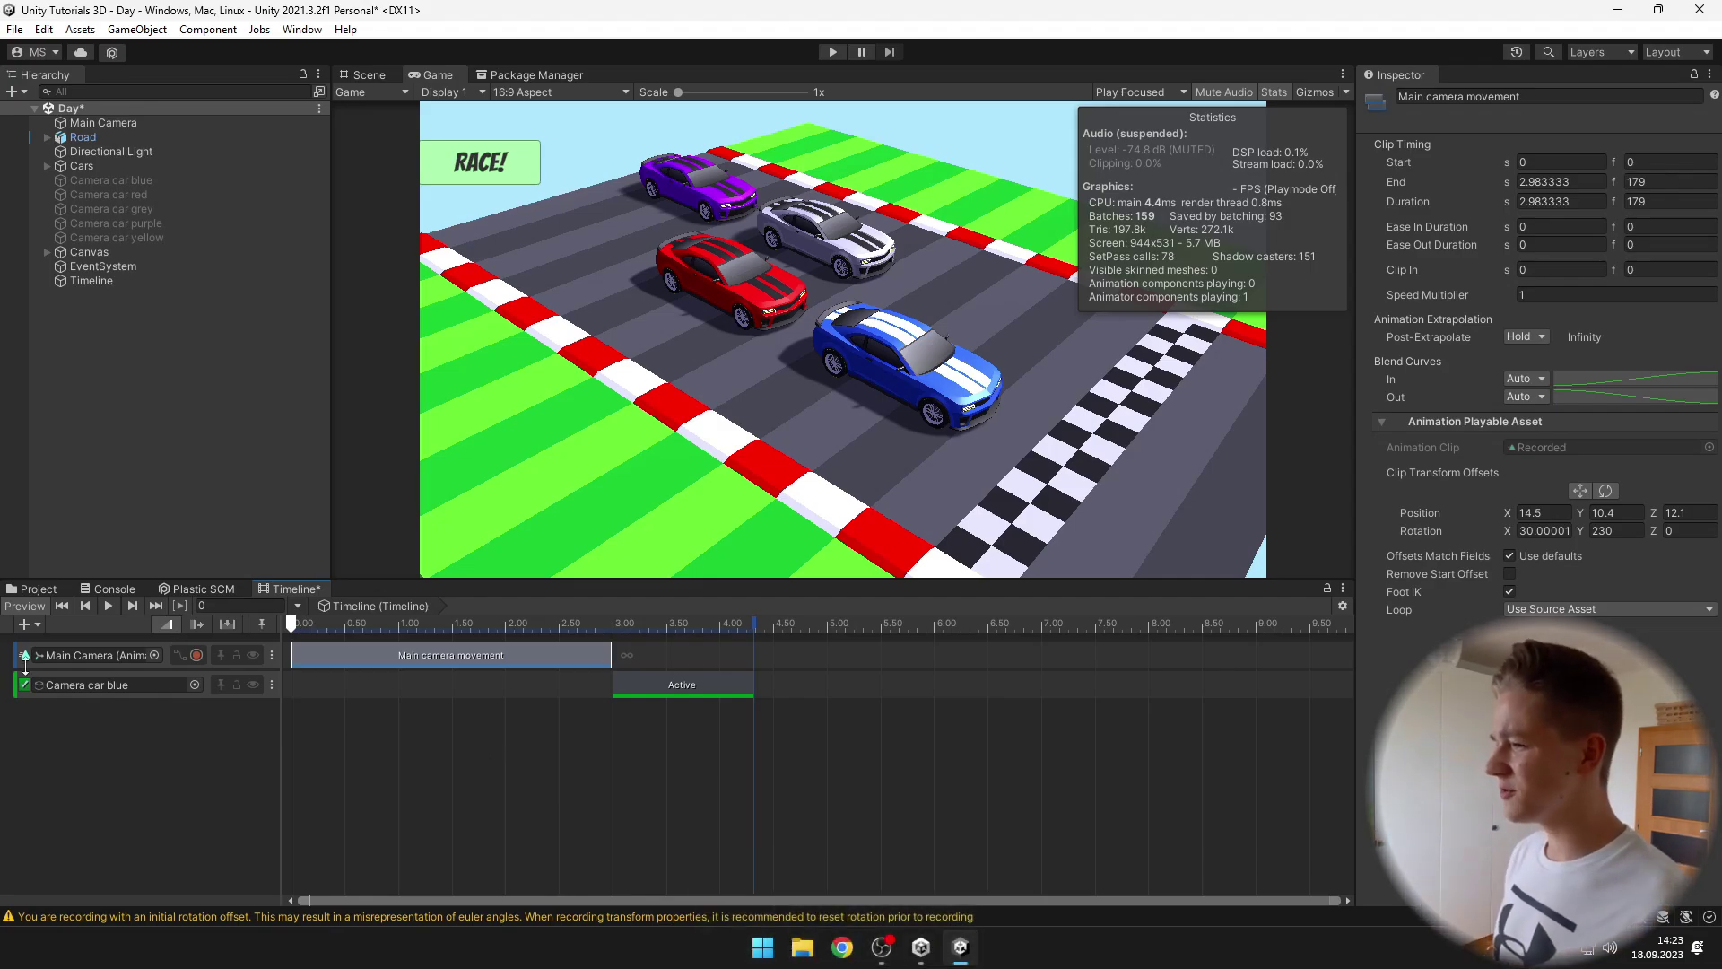
Step: Add a track group to the timeline and name it Cameras
left_click(27, 625)
left_click(65, 647)
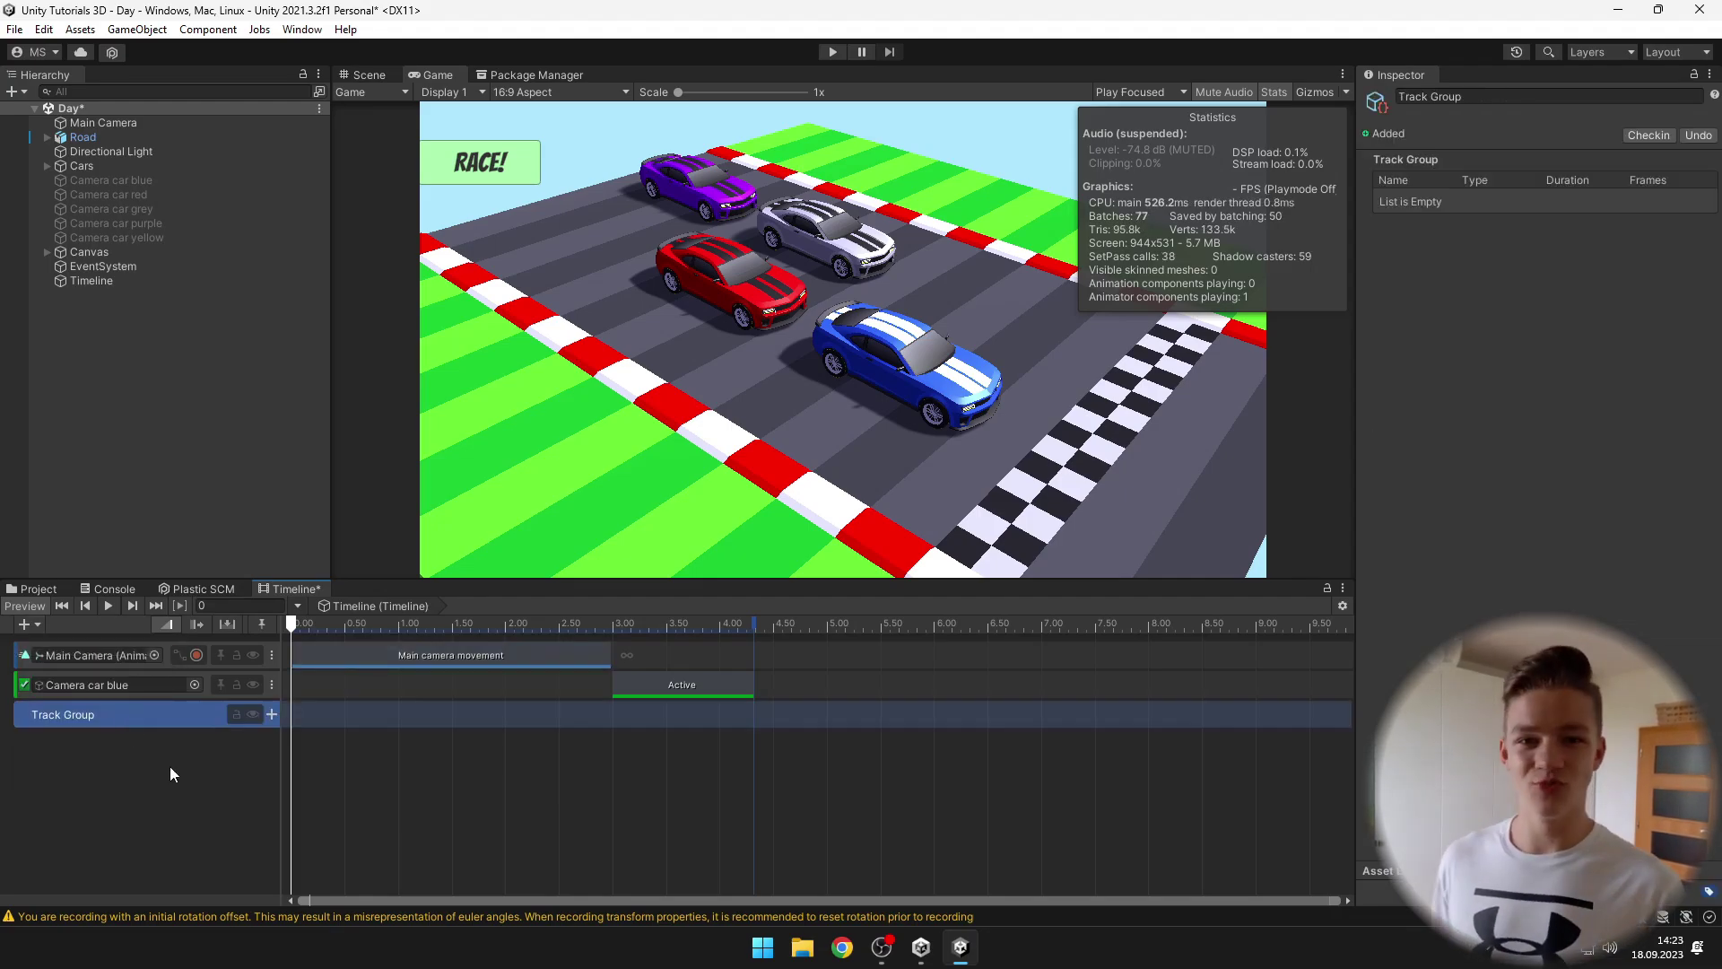
type("Cameras")
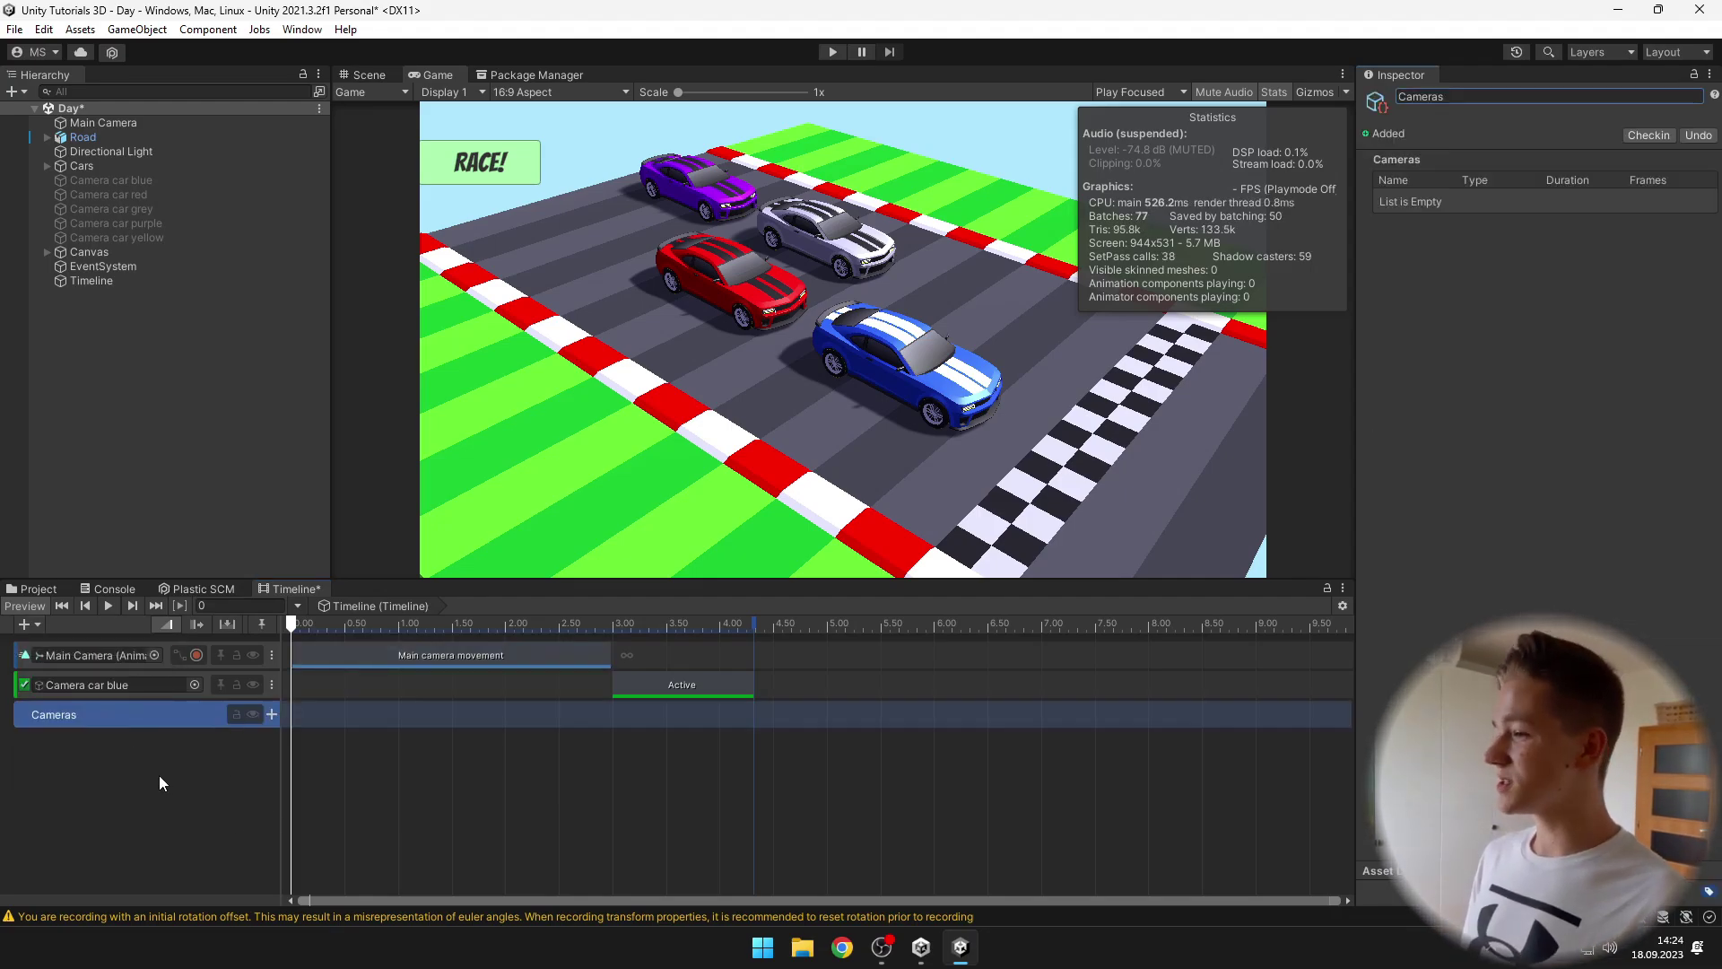
Step: Move the Main Camera and Camera car blue tracks together into the Cameras group
left_click(203, 691)
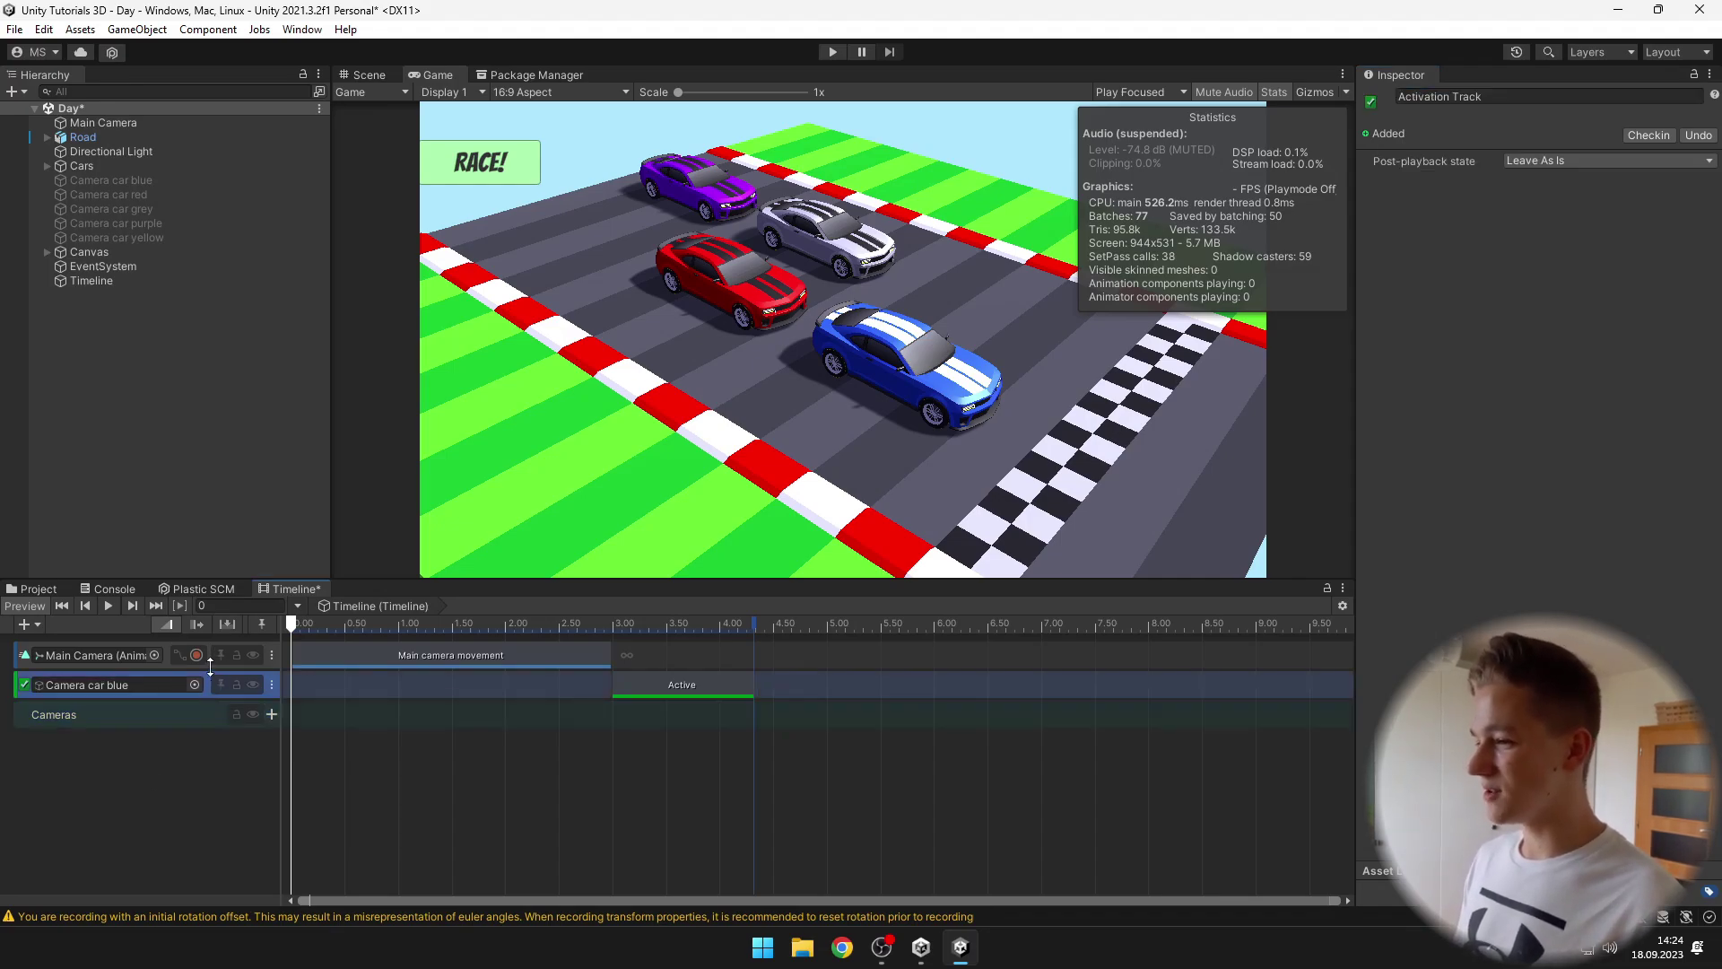
left_click(206, 660, "ctrl")
left_click_drag(206, 661, 181, 714)
left_click(155, 774)
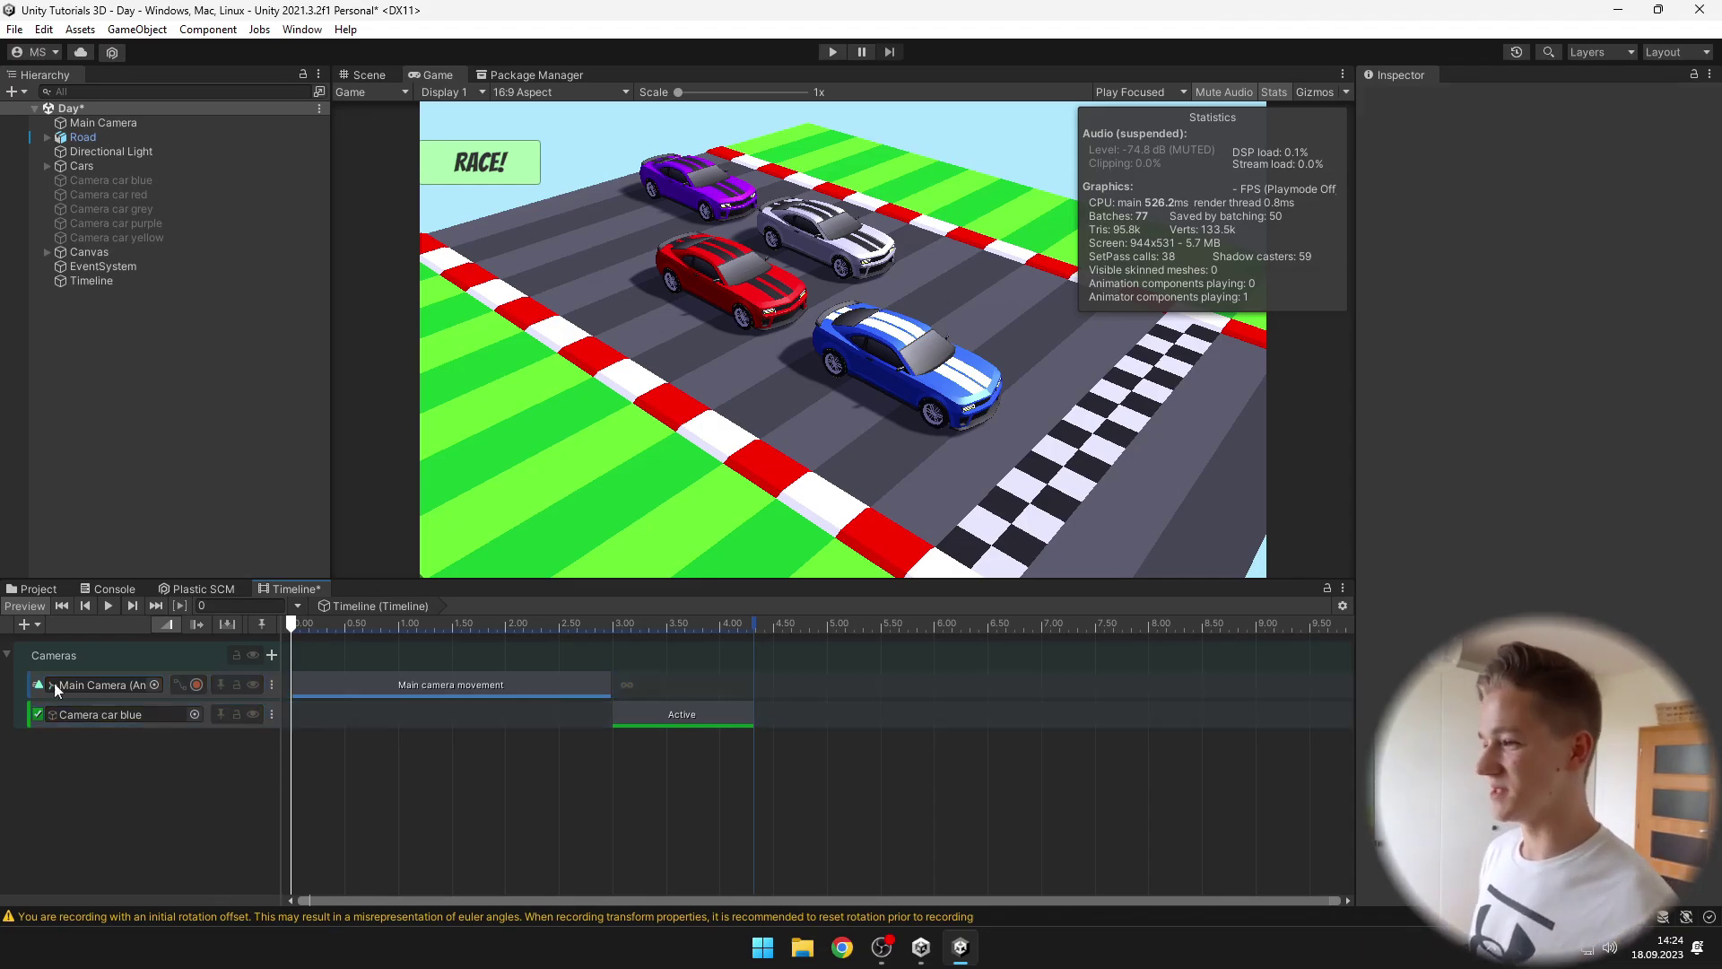
Step: Add an Audio Track and, with the Timeline docked beside the Game view, place the acceleration-1-6916 sound on it at 2 seconds
left_click(33, 625)
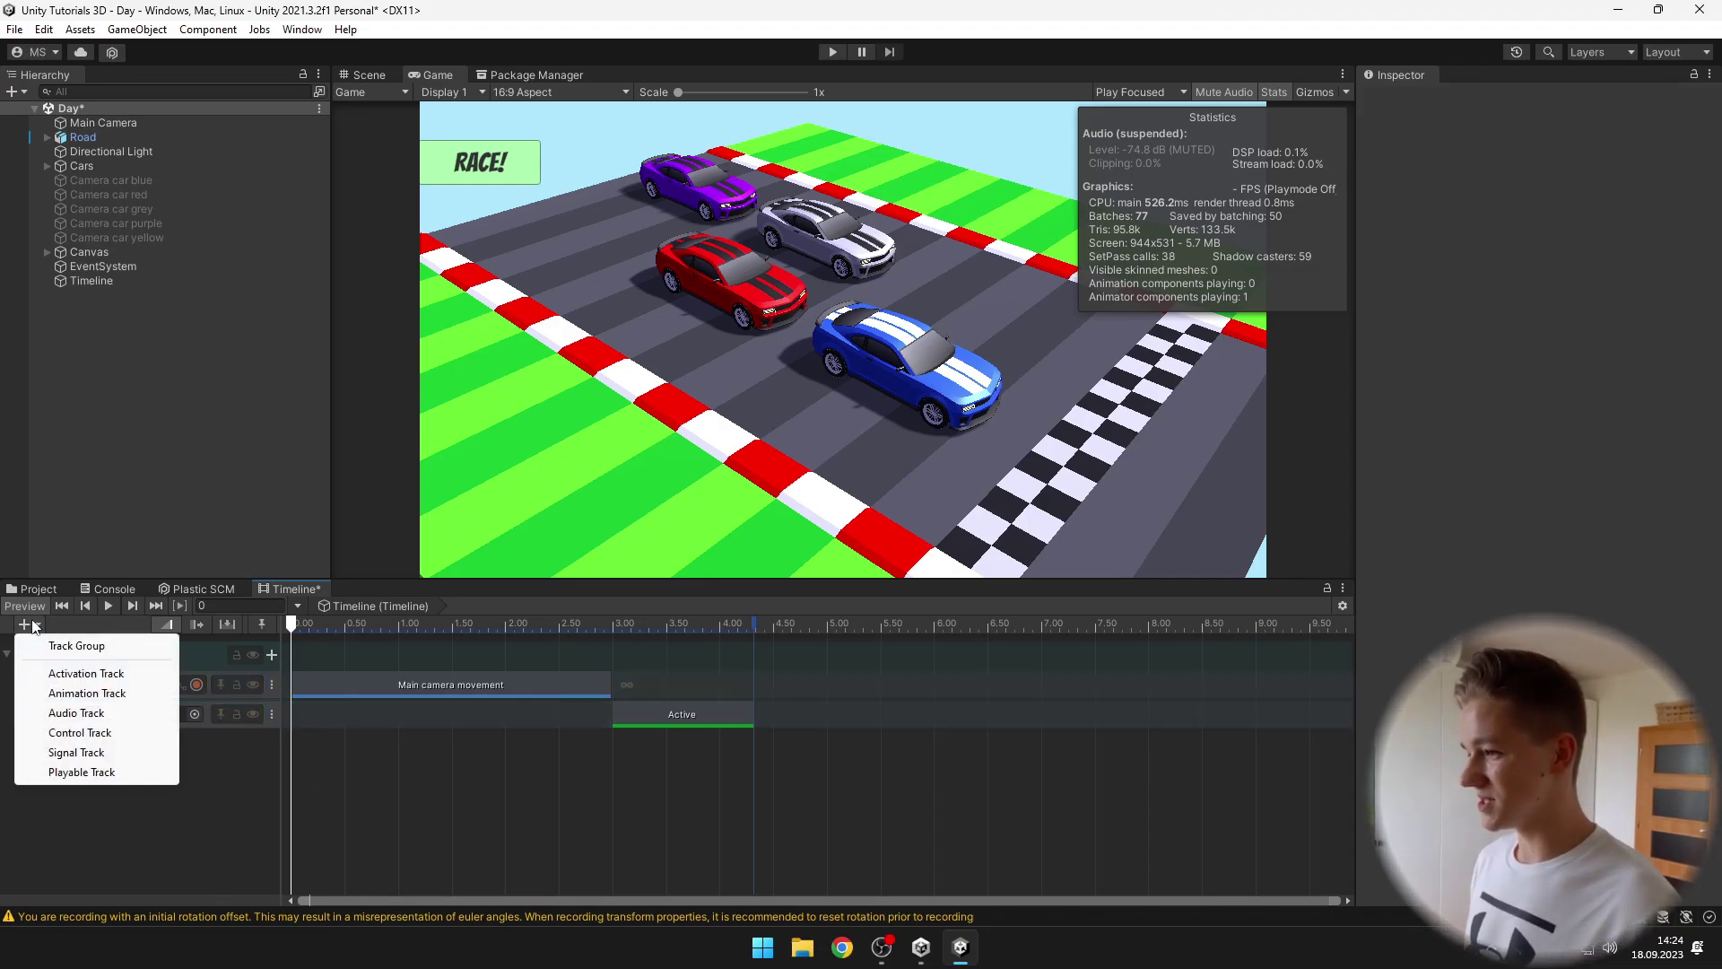
left_click(77, 712)
left_click_drag(298, 589, 644, 74)
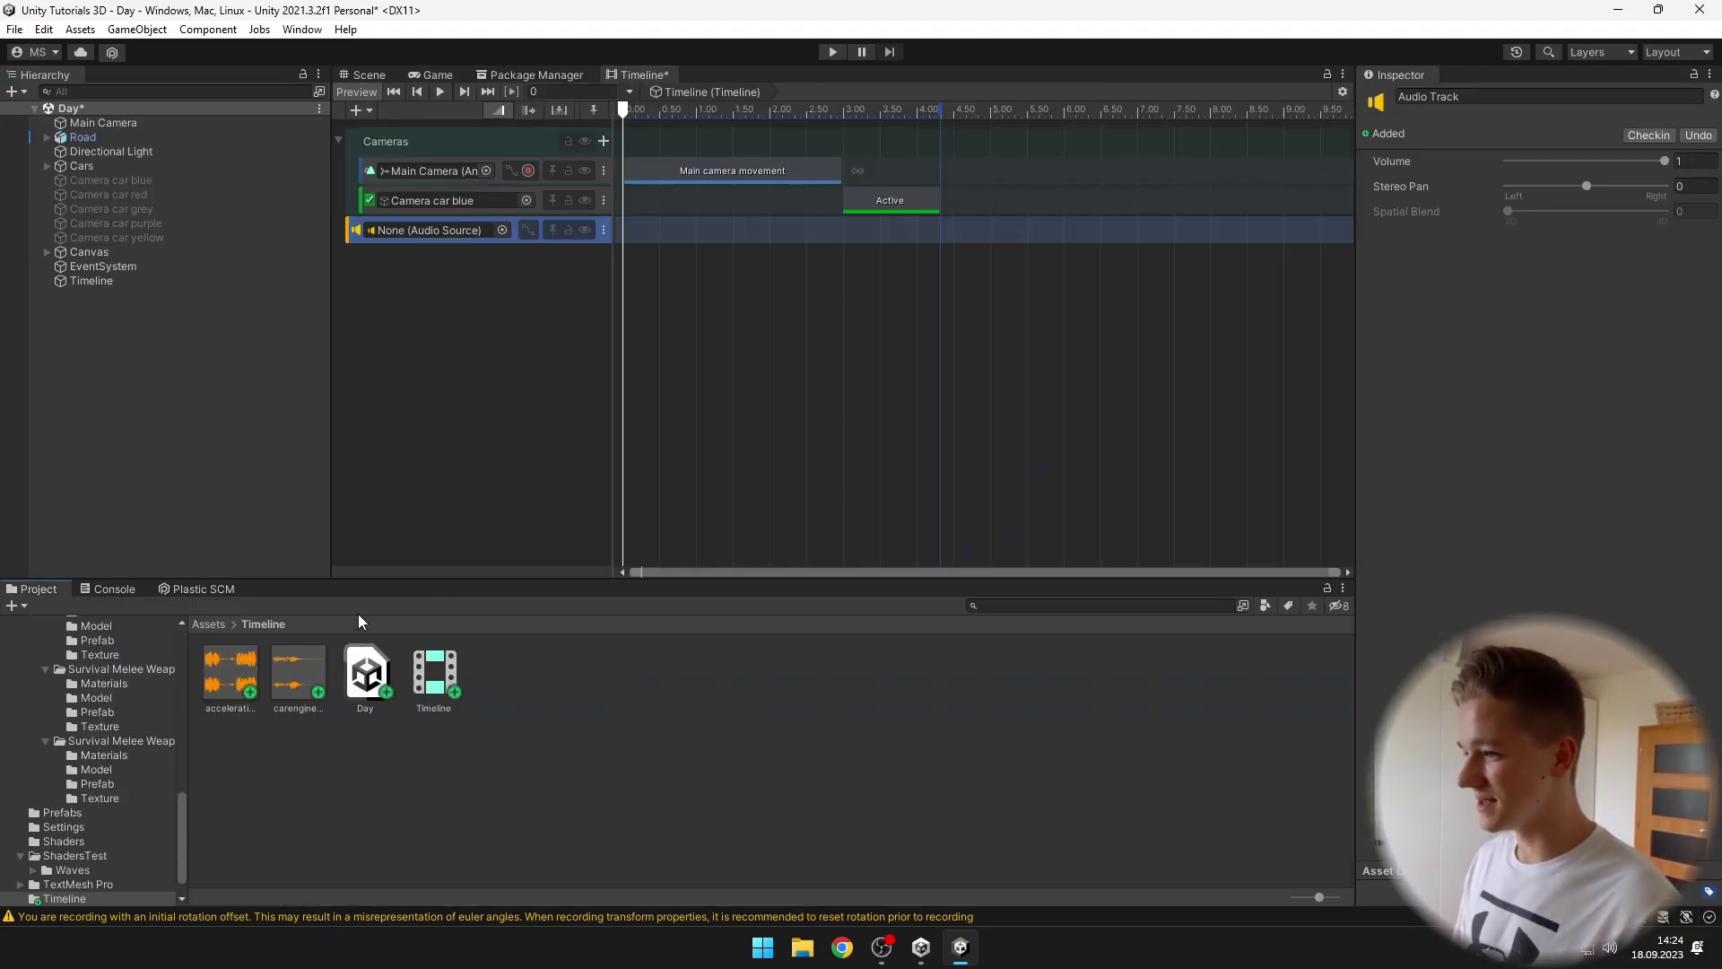
left_click_drag(229, 686, 853, 231)
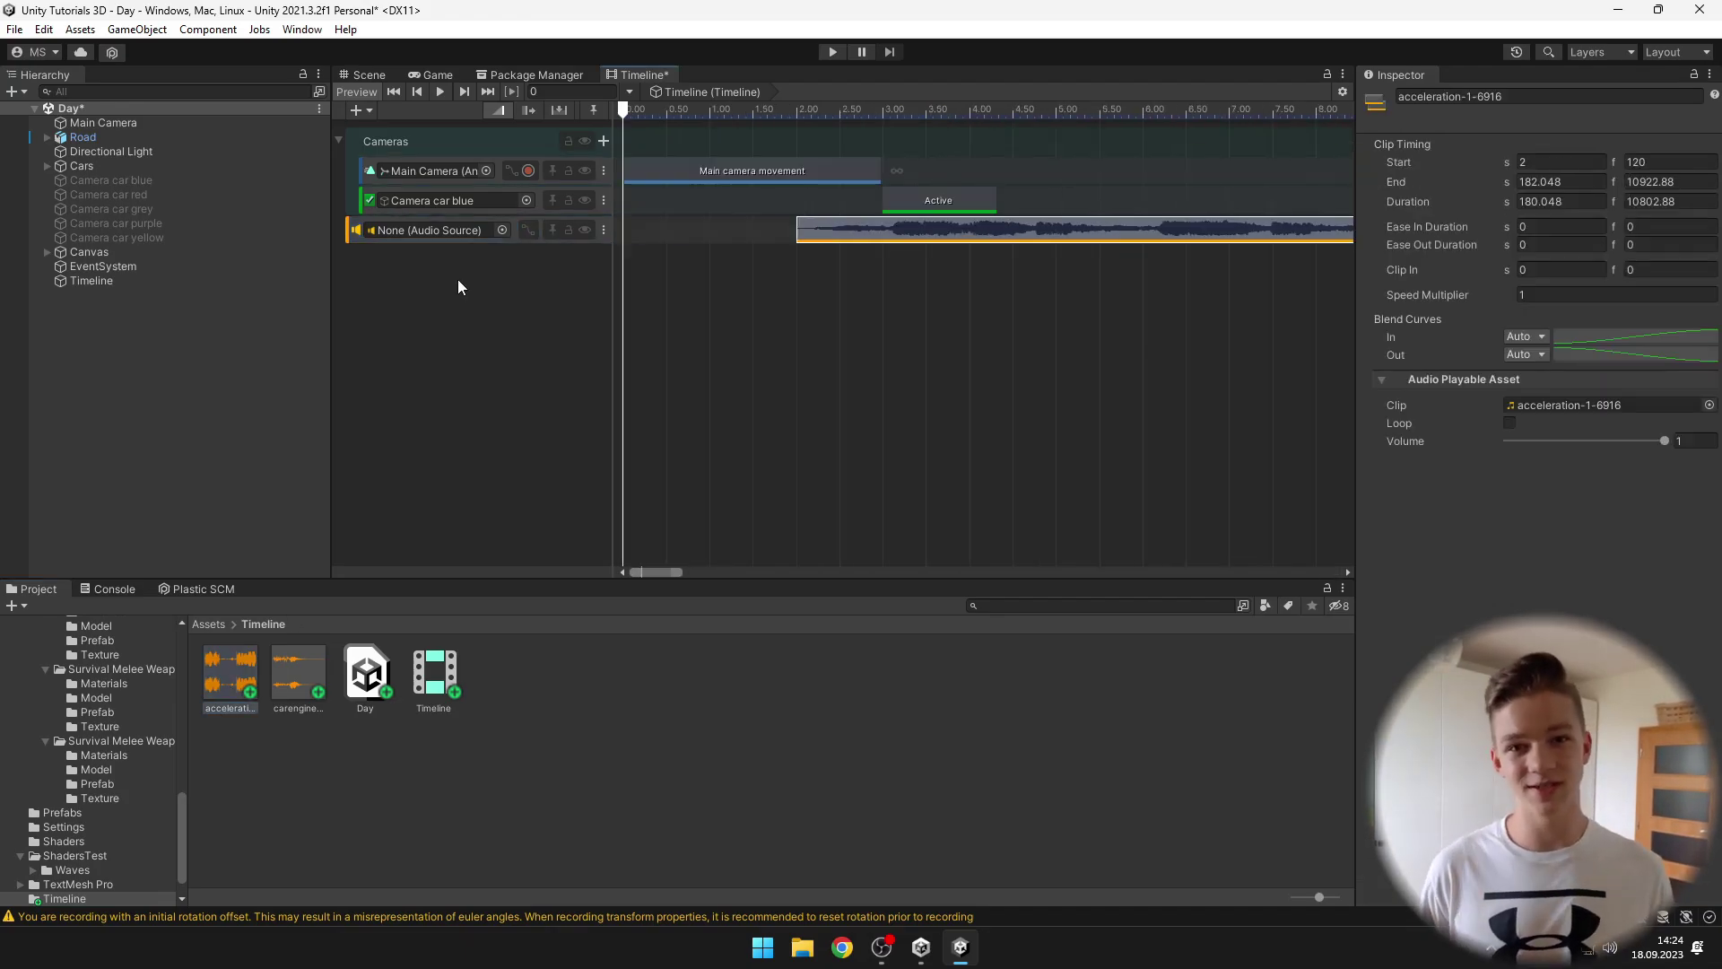
Step: Create an empty GameObject named Audio source in the scene and add an Audio Source component to it
right_click(207, 335)
left_click(324, 556)
type("Audio source")
key("Return")
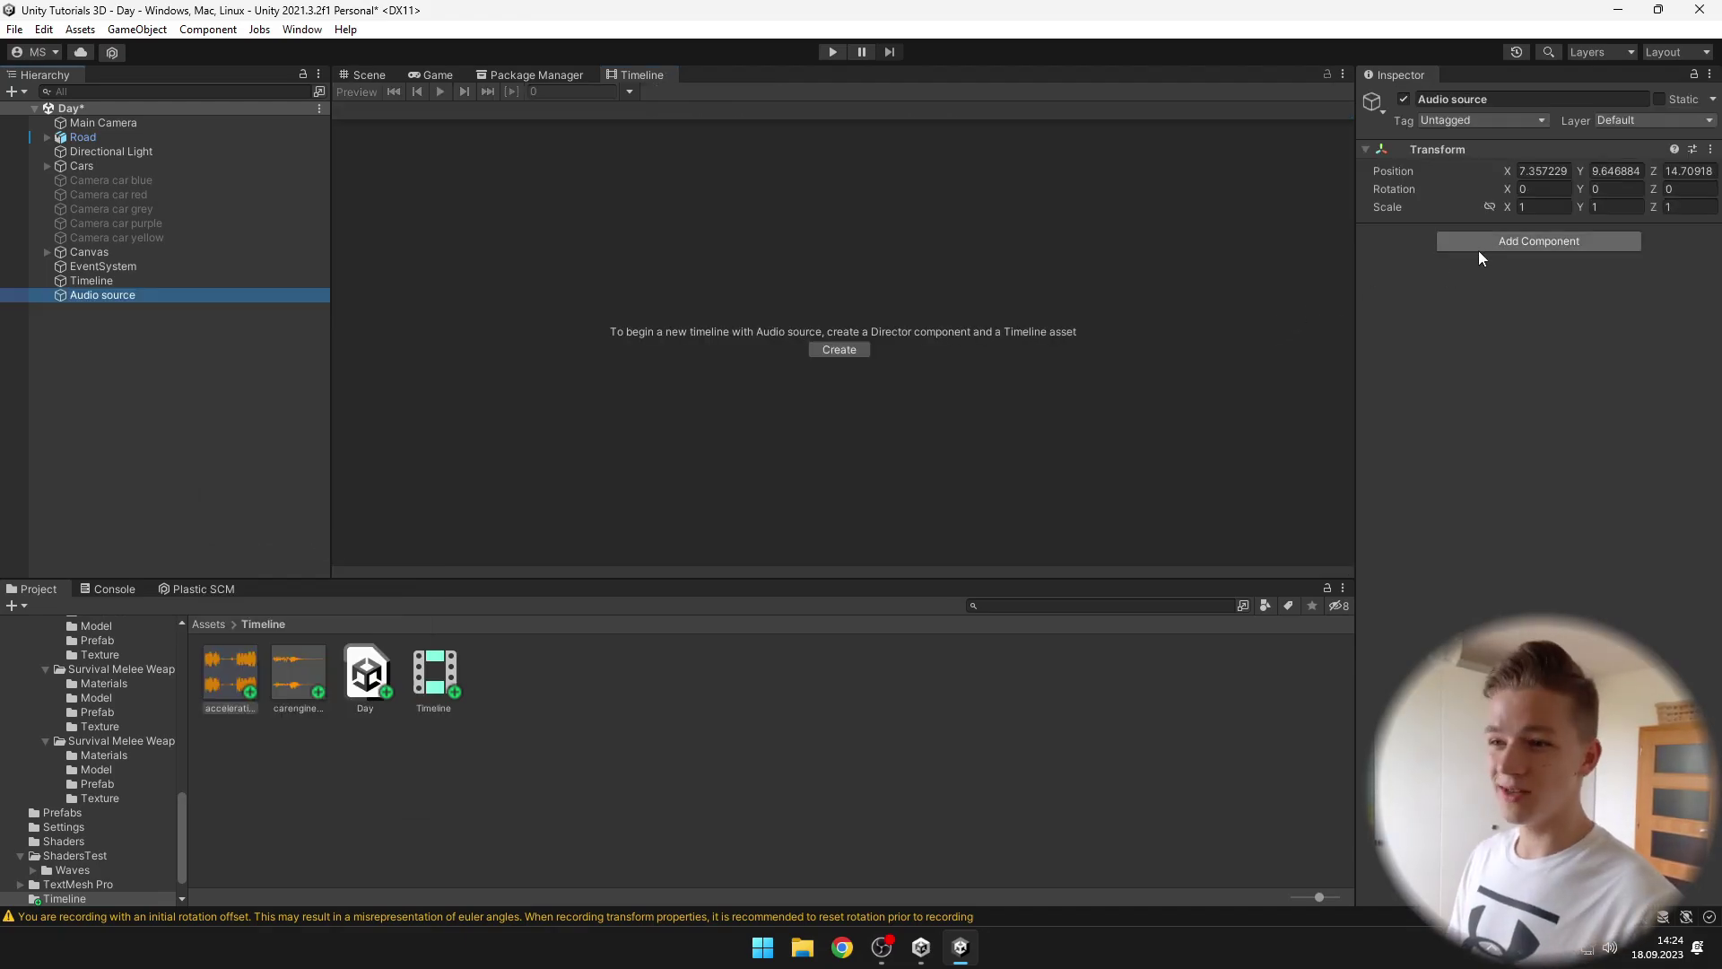
left_click(1483, 244)
type("audi")
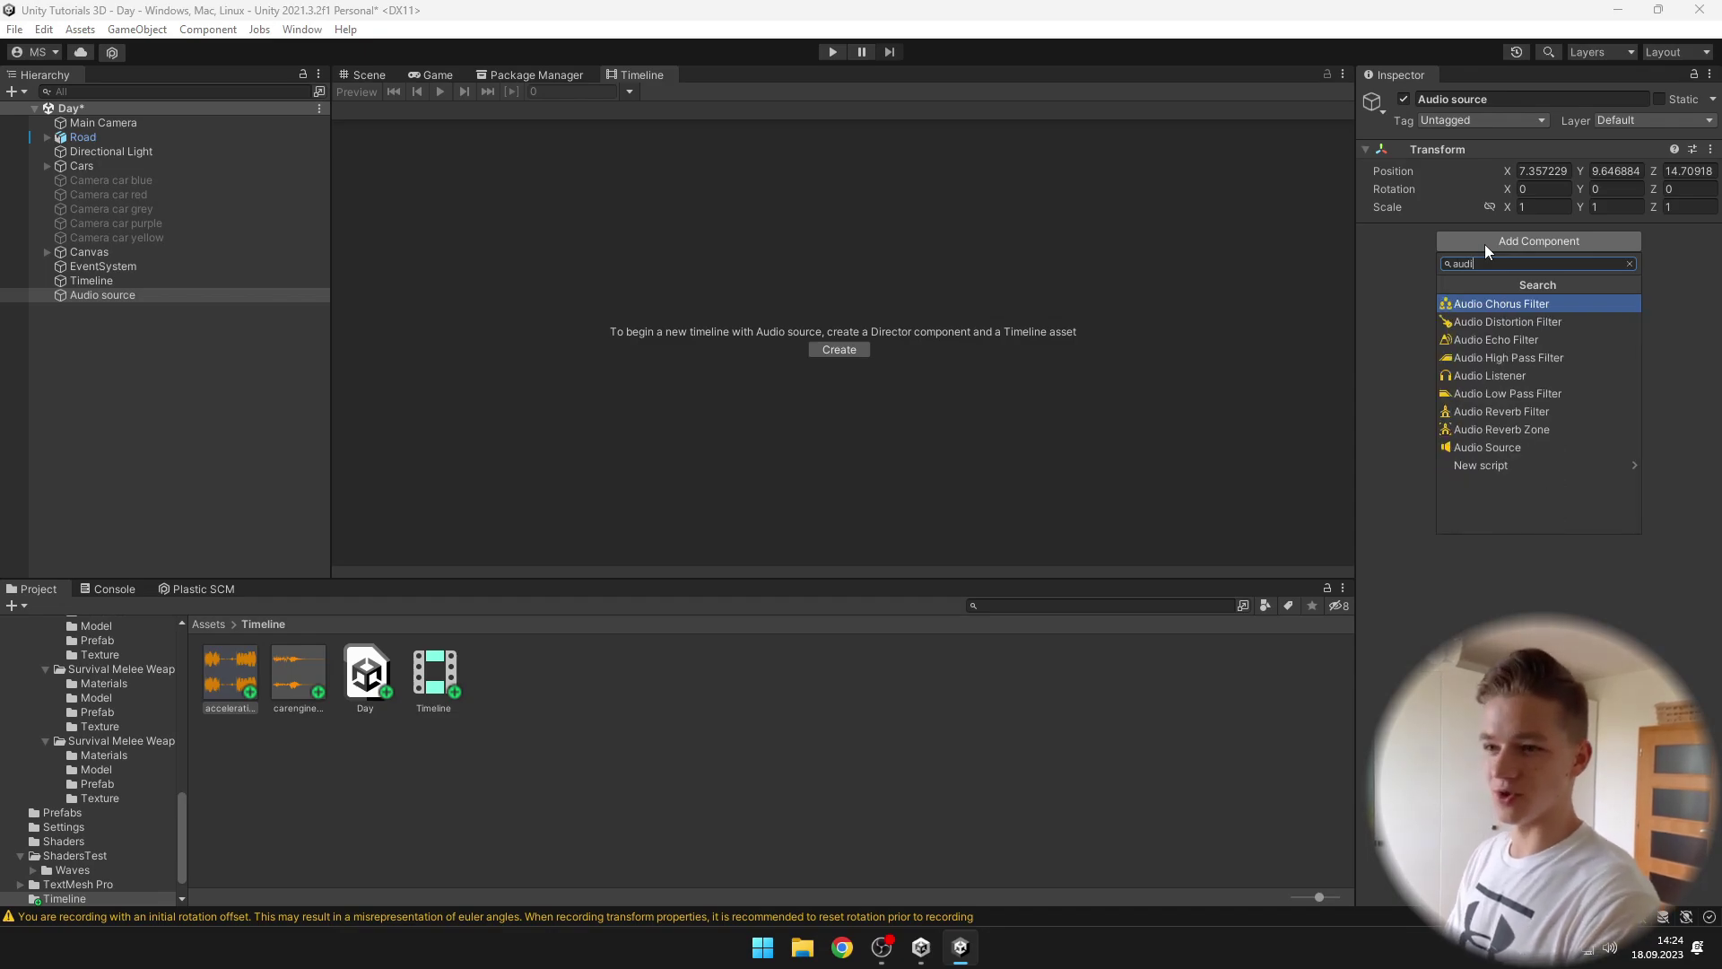
type("o sou")
key("Return")
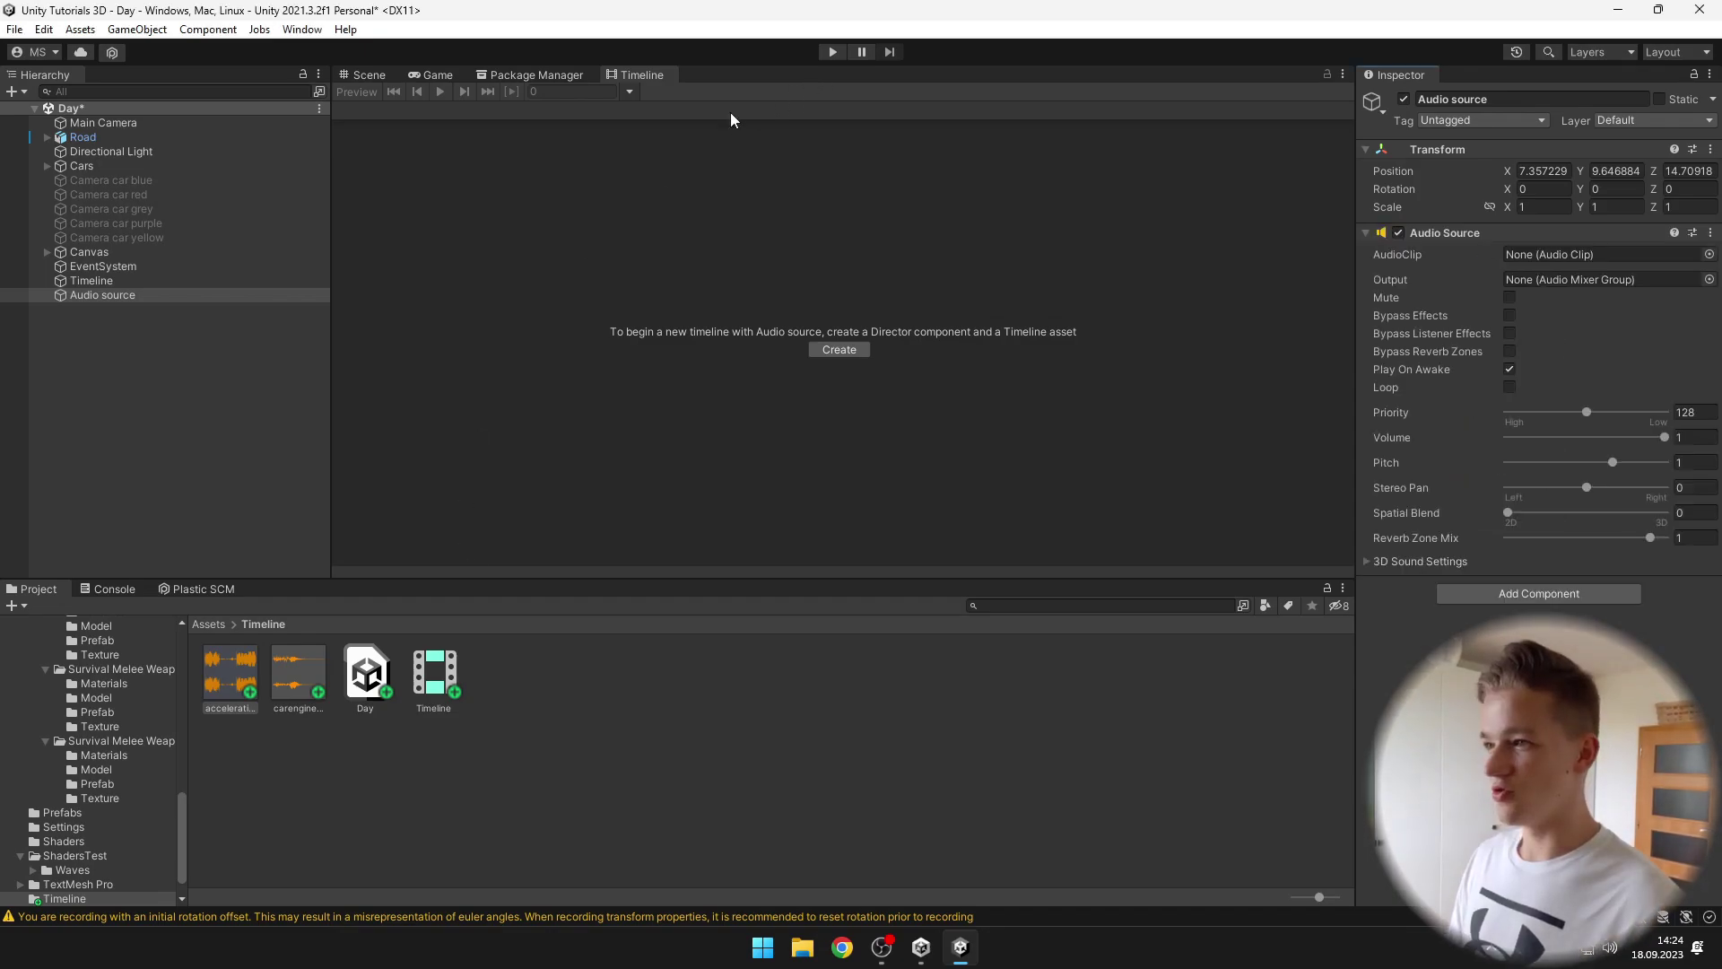
Step: Bind the Audio source object to the timeline's audio track and preview the timeline from about 3.2 seconds
left_click(100, 281)
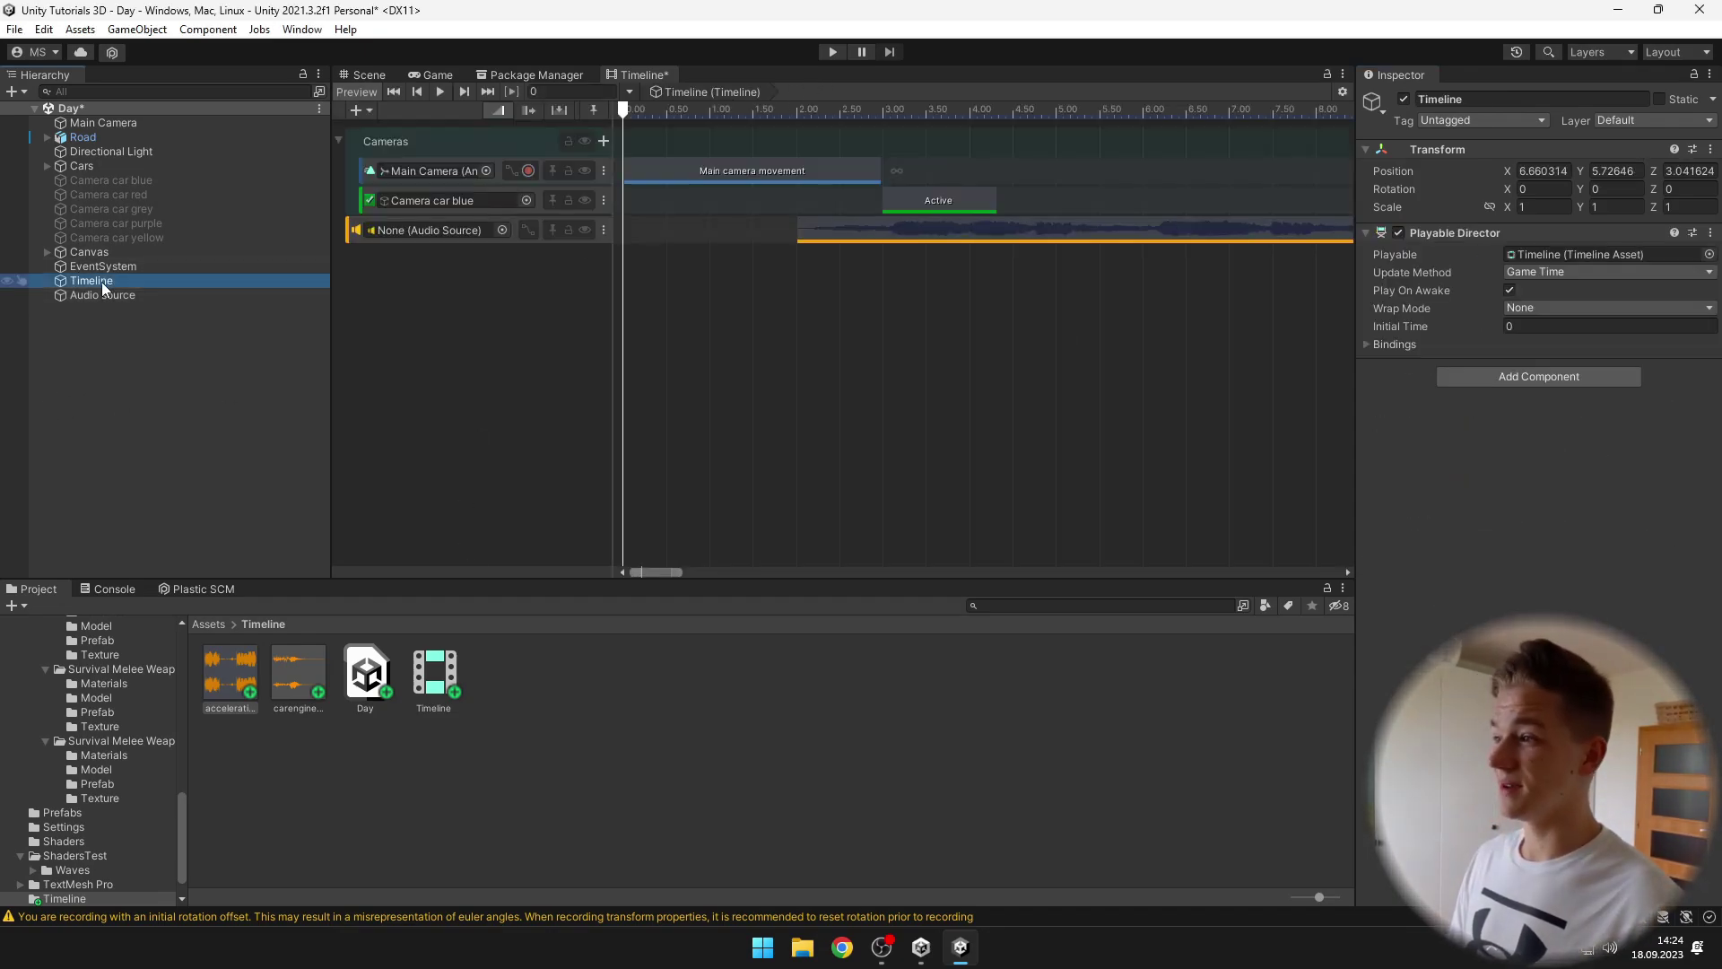
left_click_drag(84, 295, 403, 230)
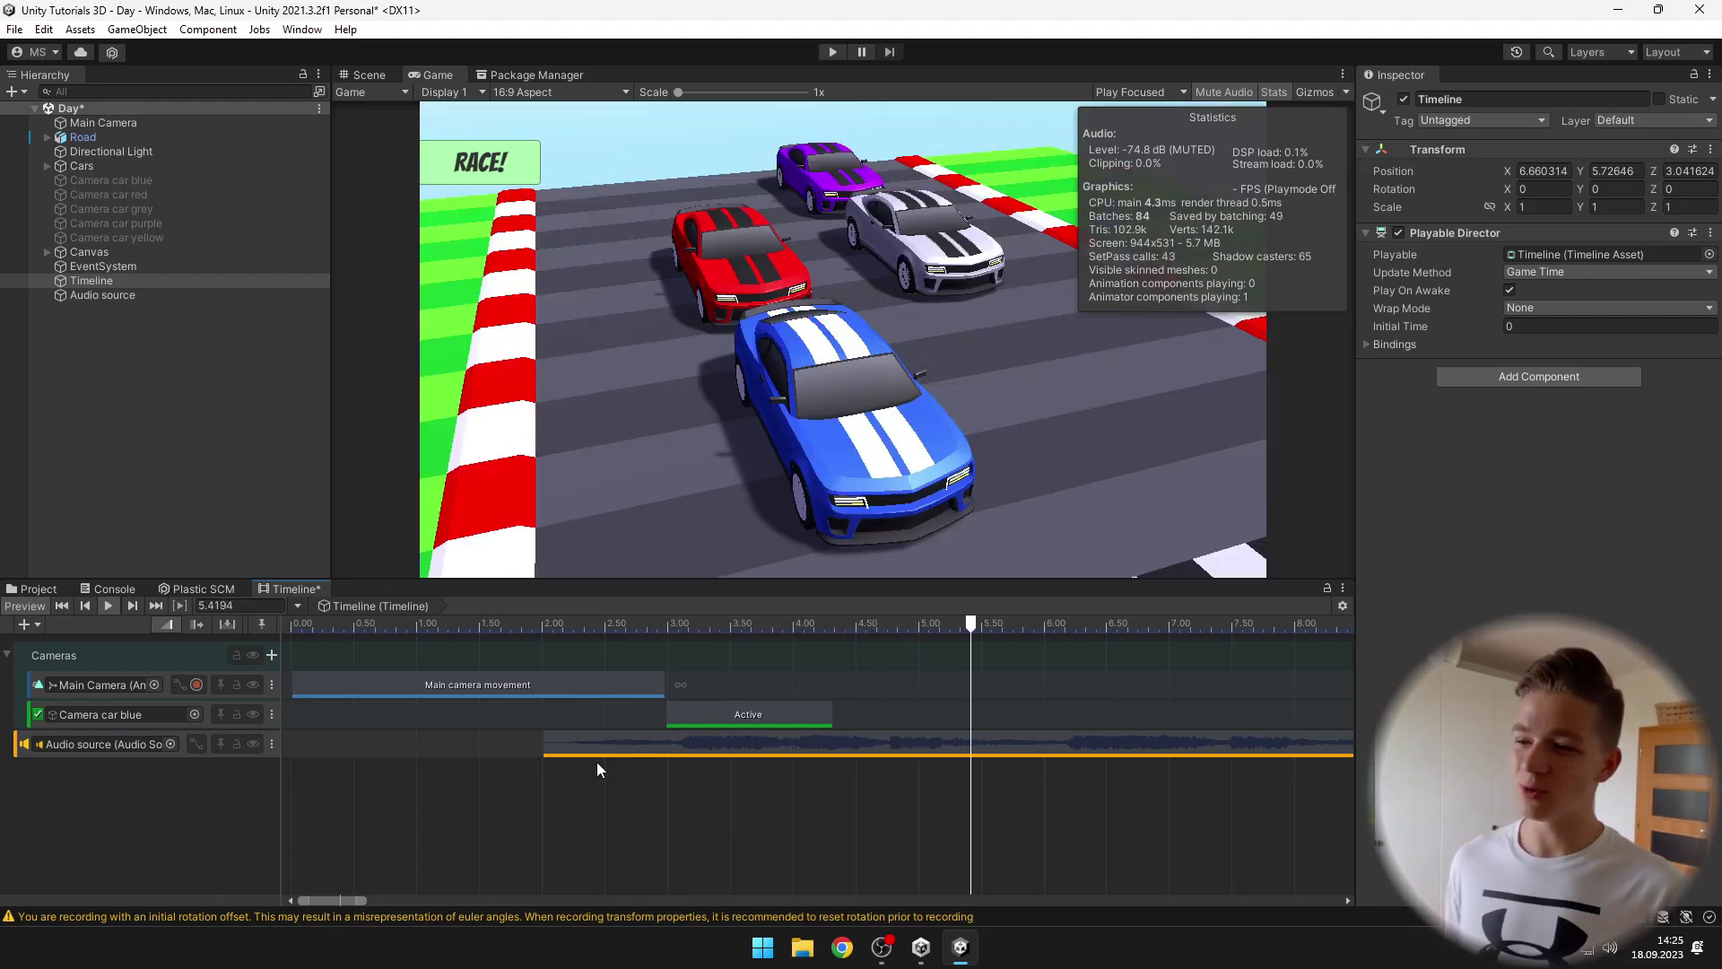
left_click(691, 626)
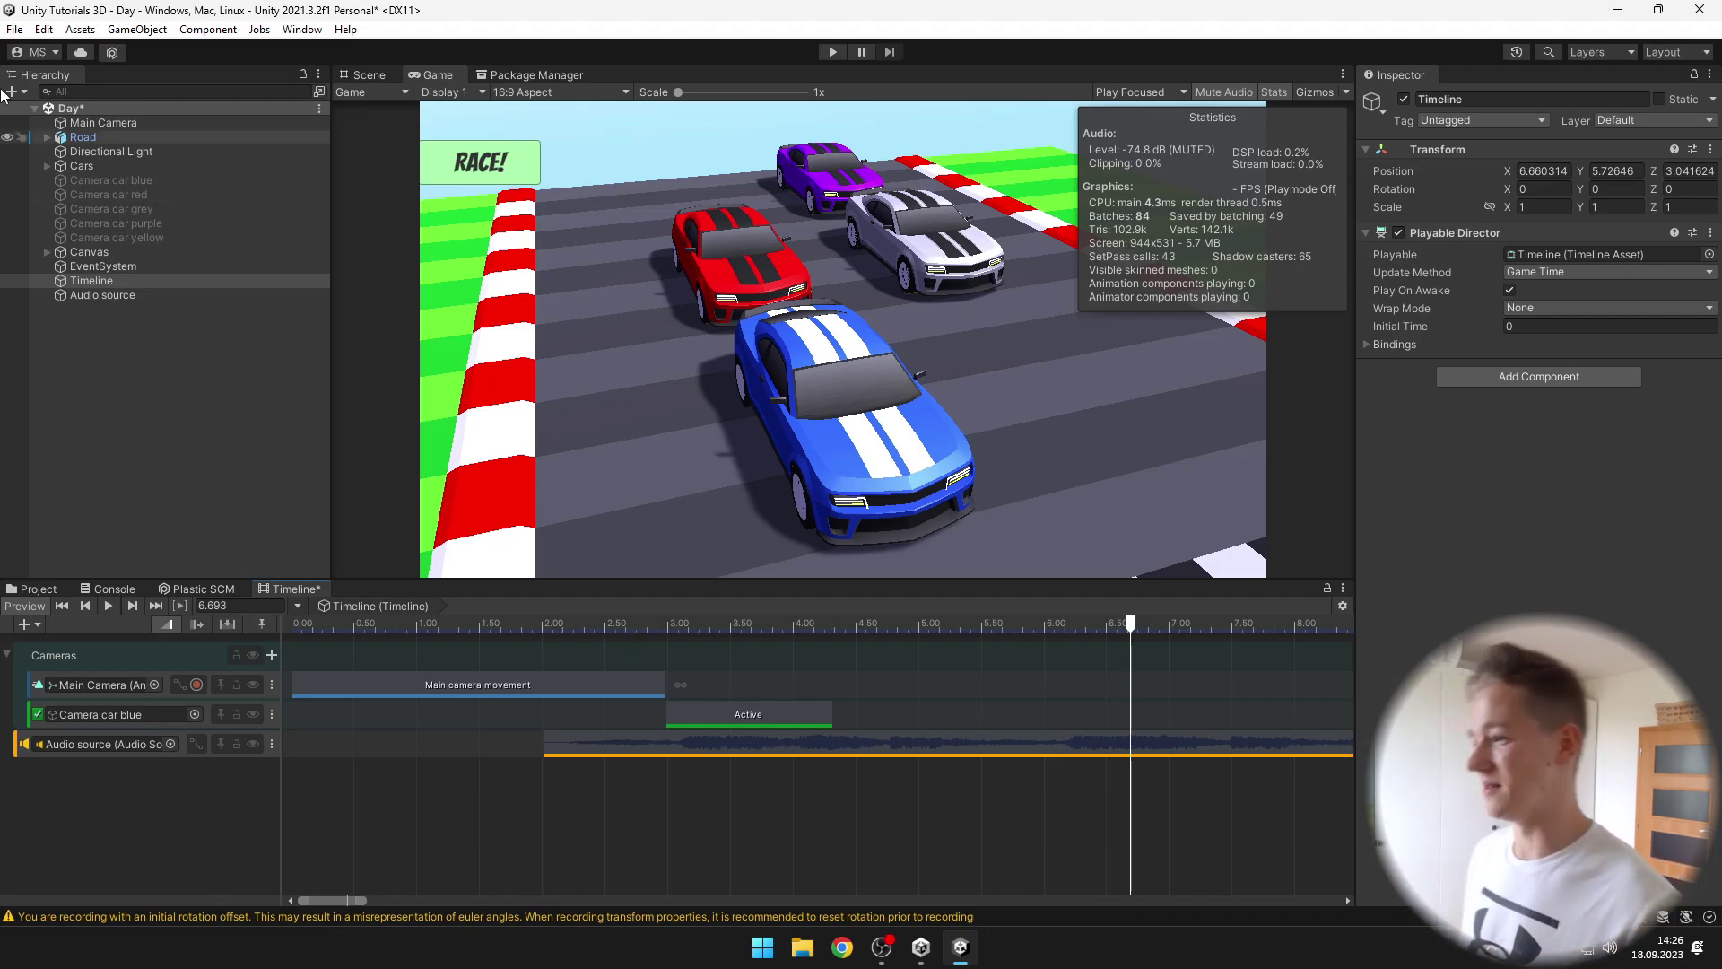
Step: Add a Signal Track below the audio track and place a signal emitter on it at 2.9 seconds
left_click(25, 625)
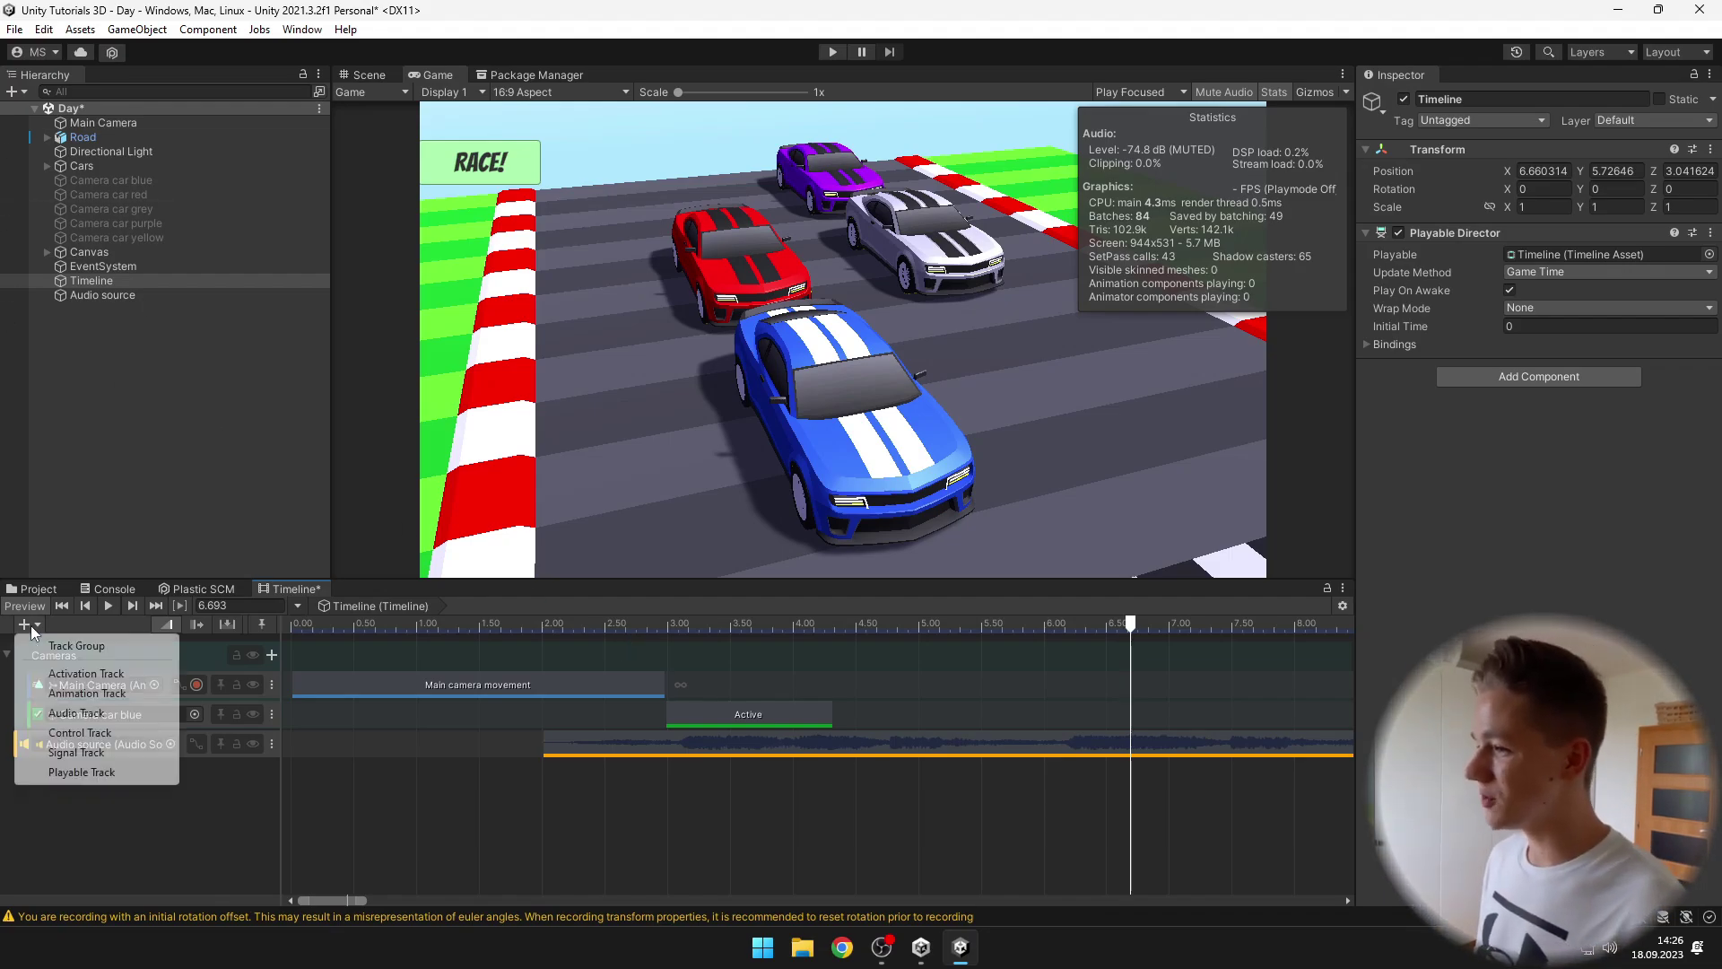
left_click(76, 752)
right_click(657, 768)
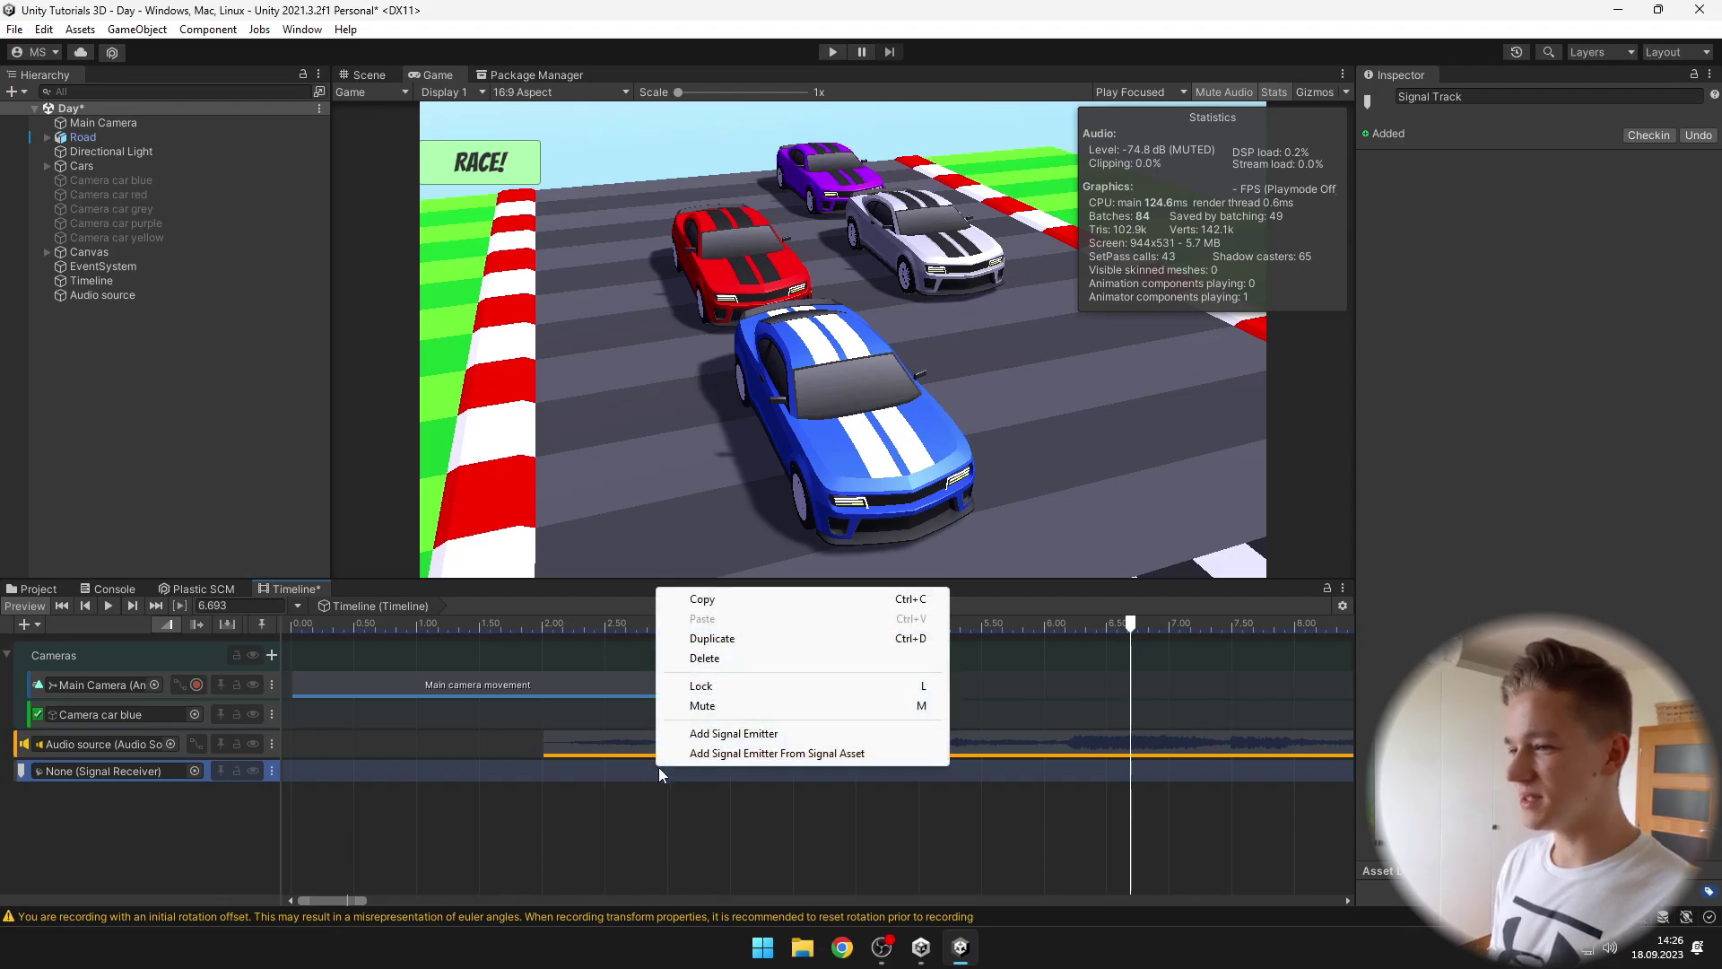
left_click(700, 734)
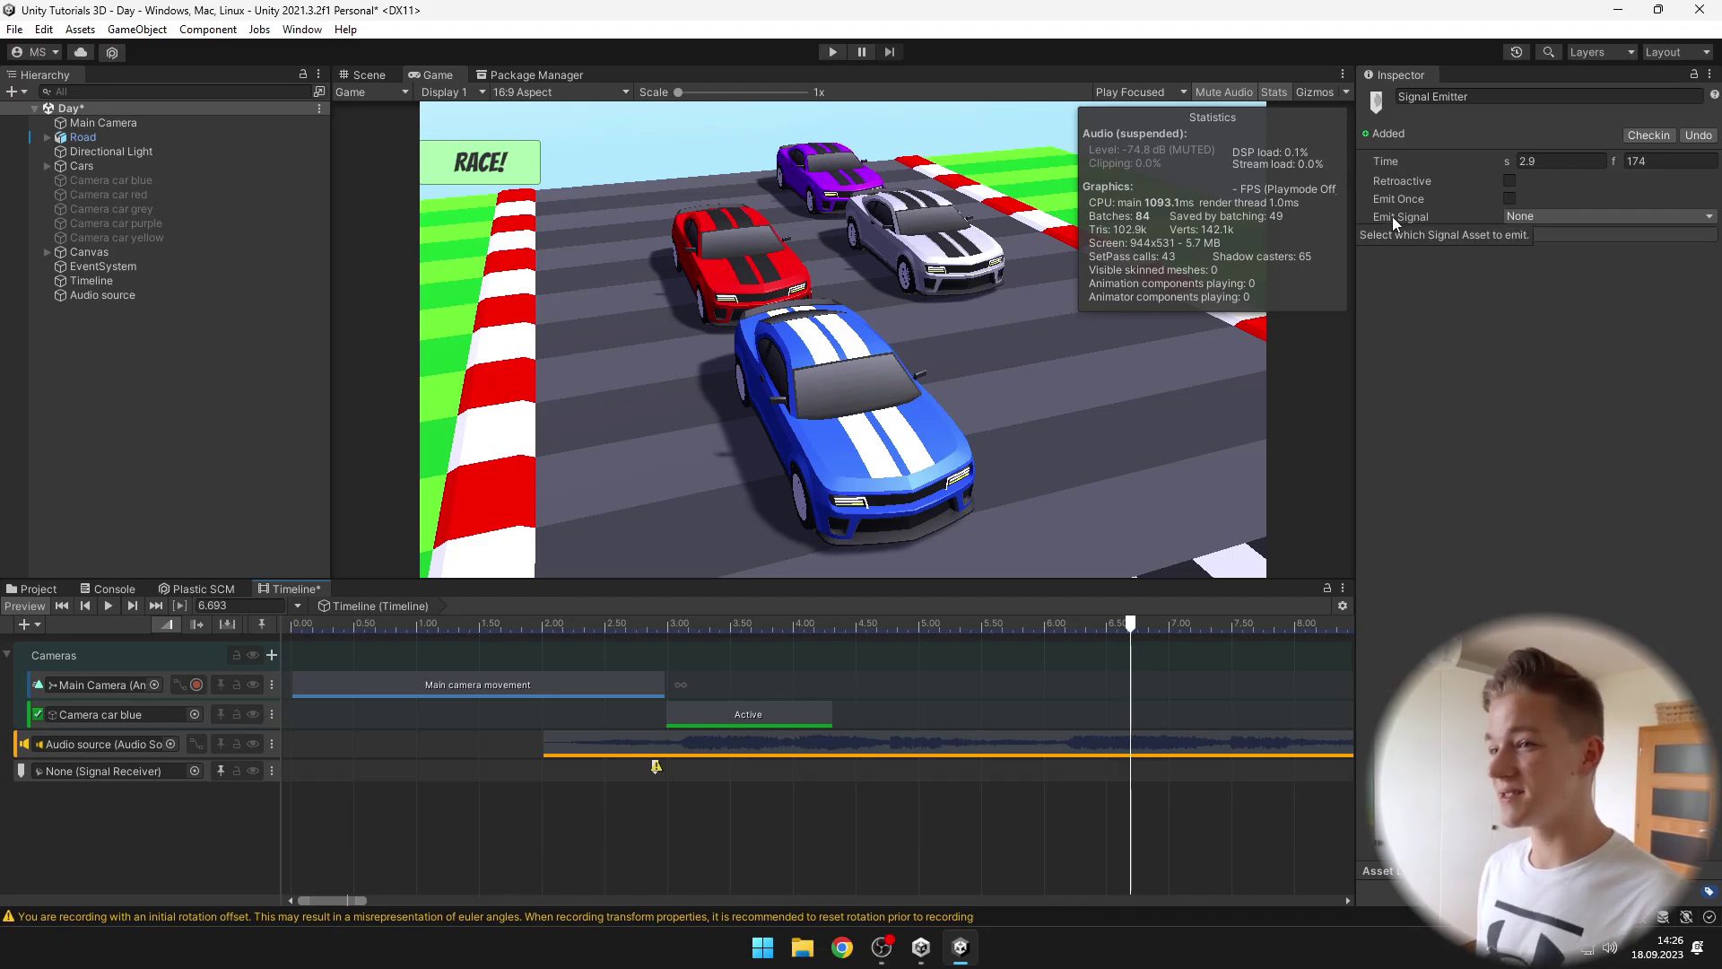
Step: Create a signal asset named YellowCarActivate in the Assets Timeline folder and use it as the emitter's signal
left_click(1549, 216)
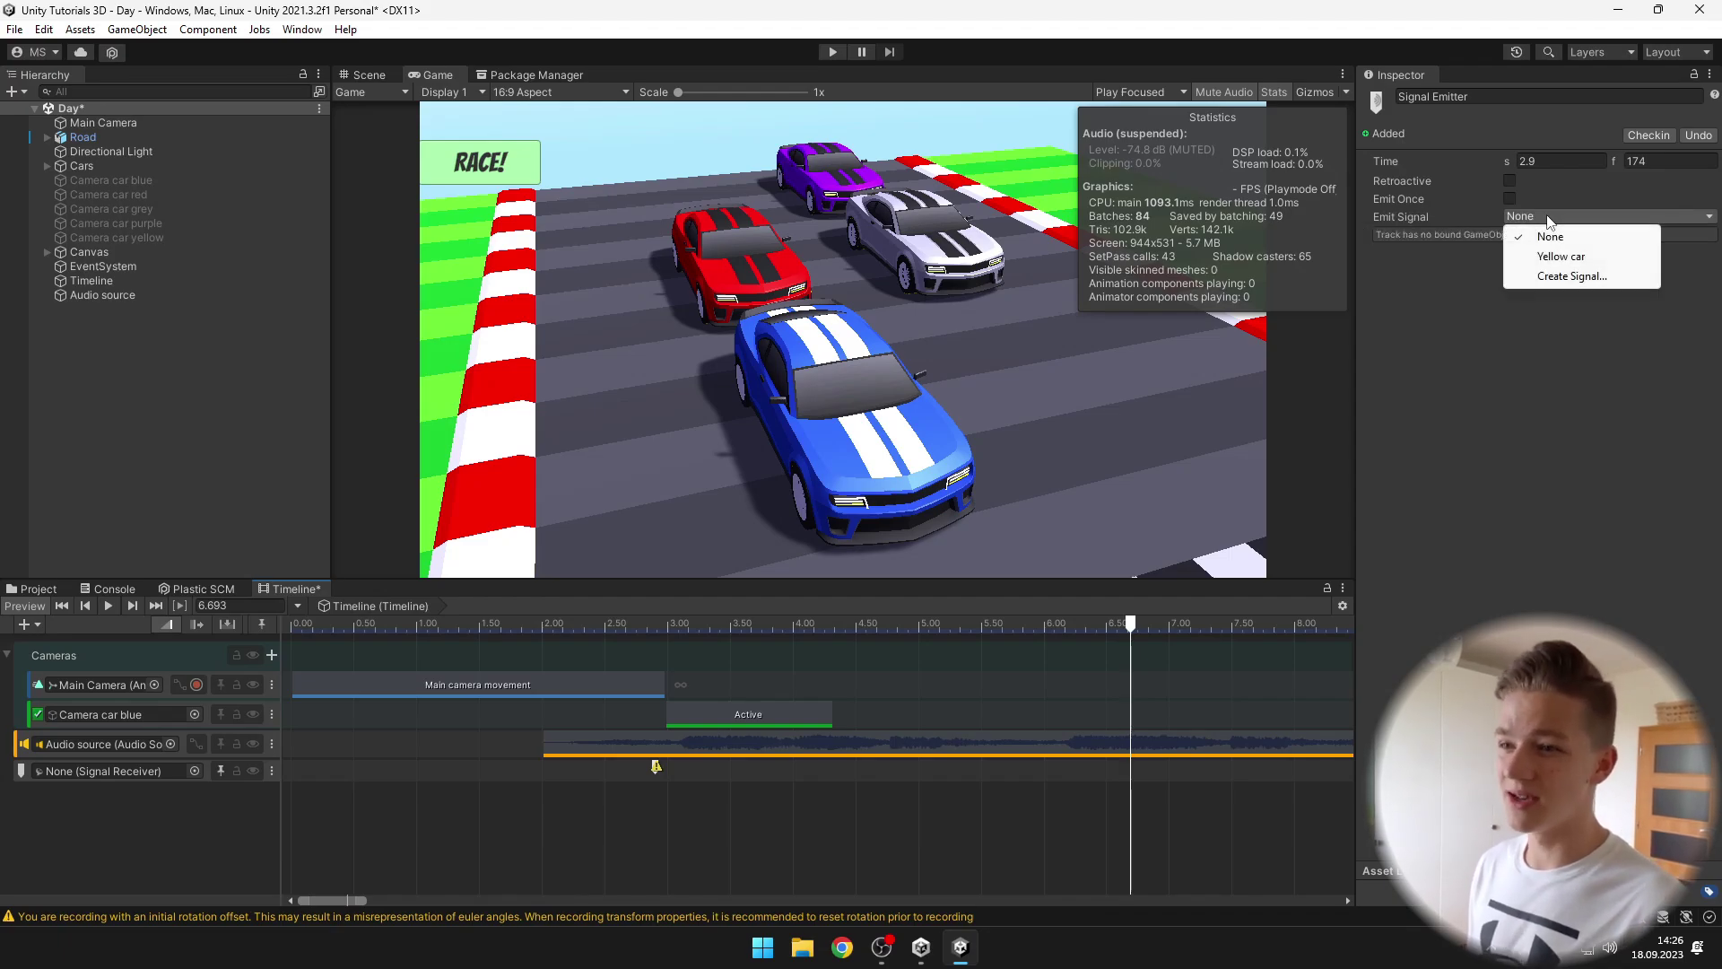
left_click(1572, 276)
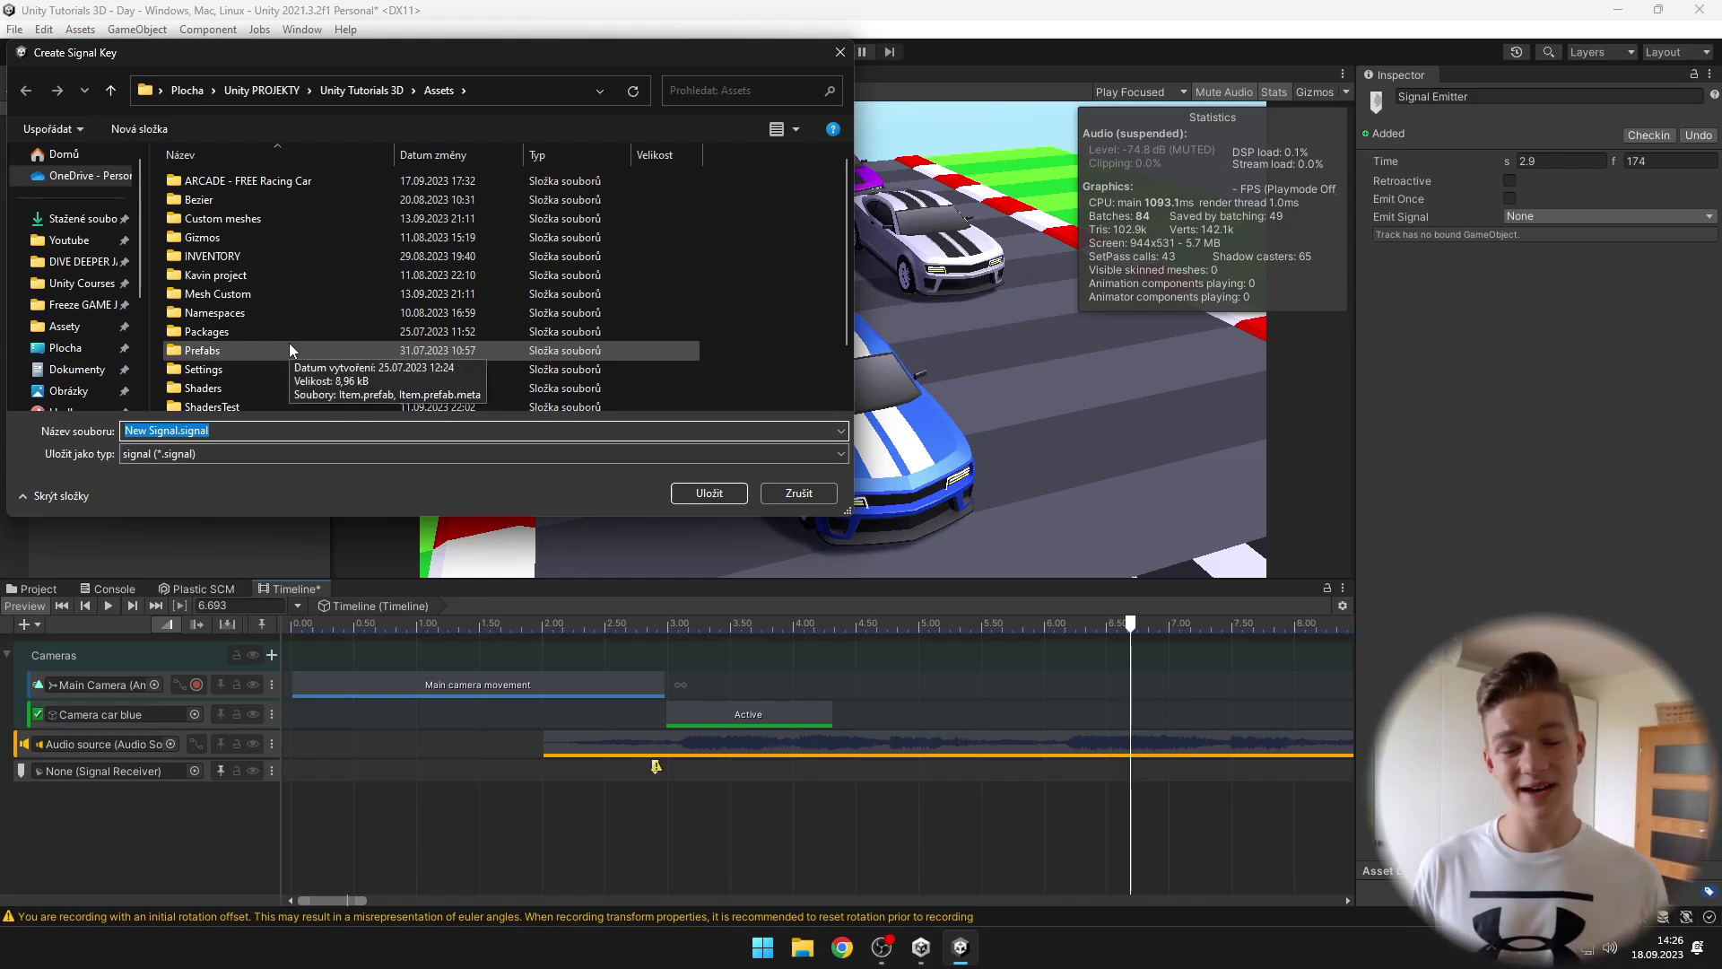
scroll(235, 385, "down", 1)
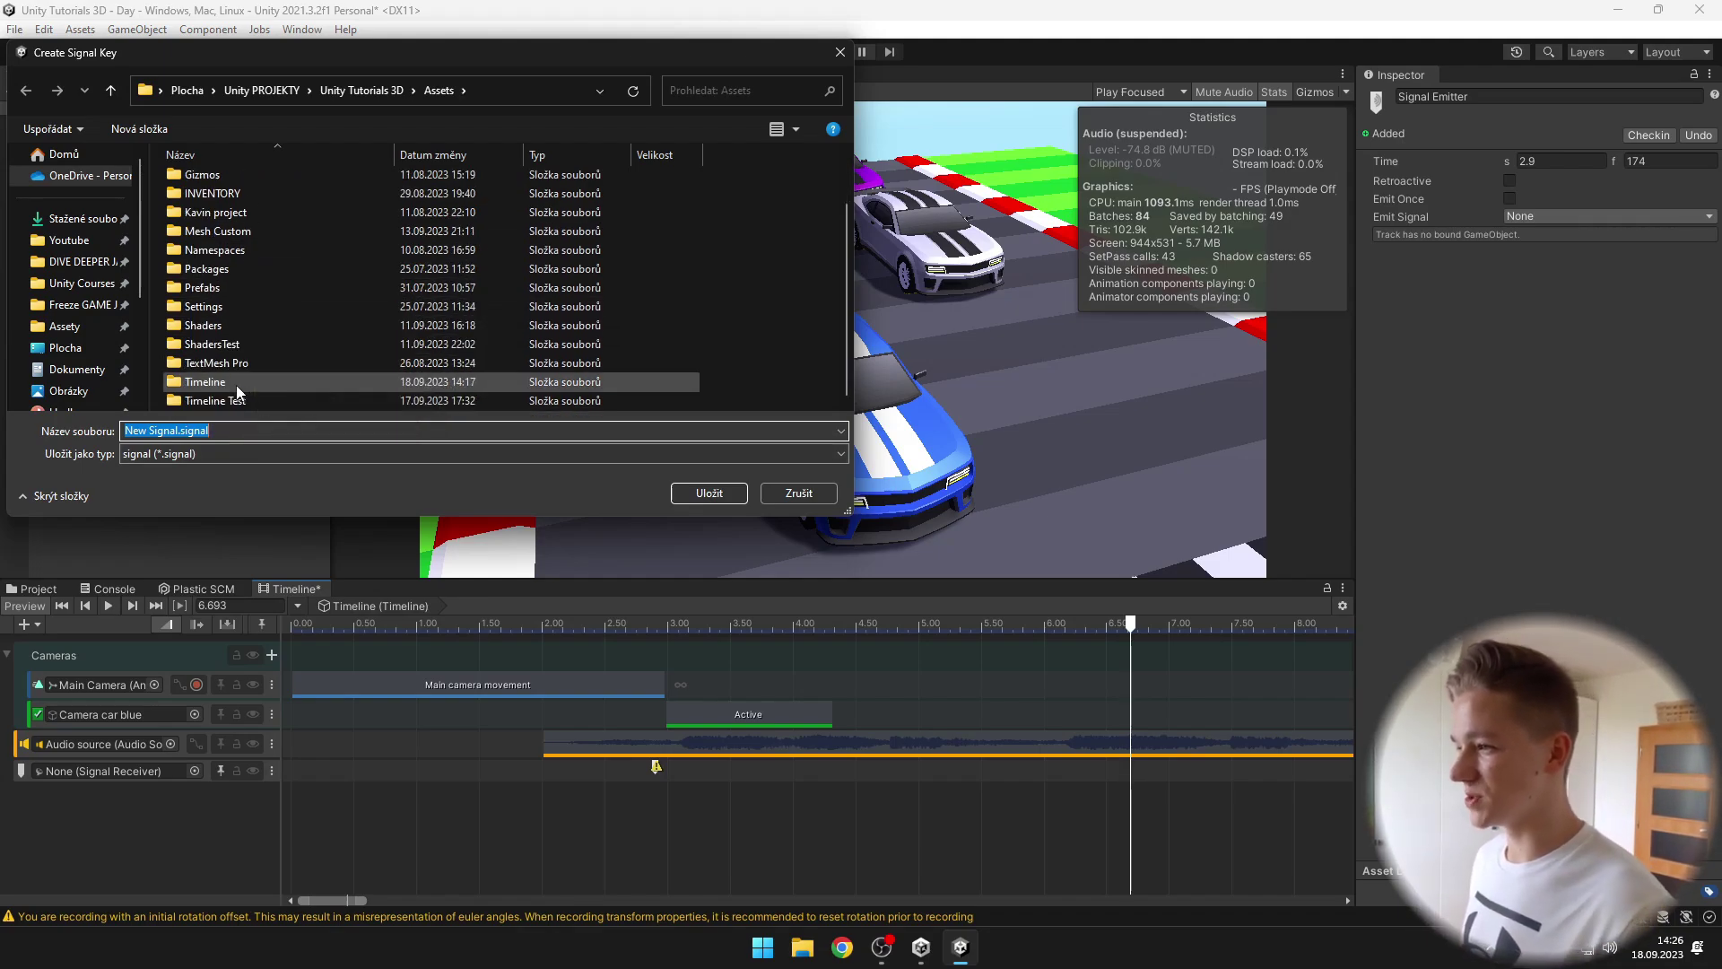
double_click(225, 380)
left_click(179, 431)
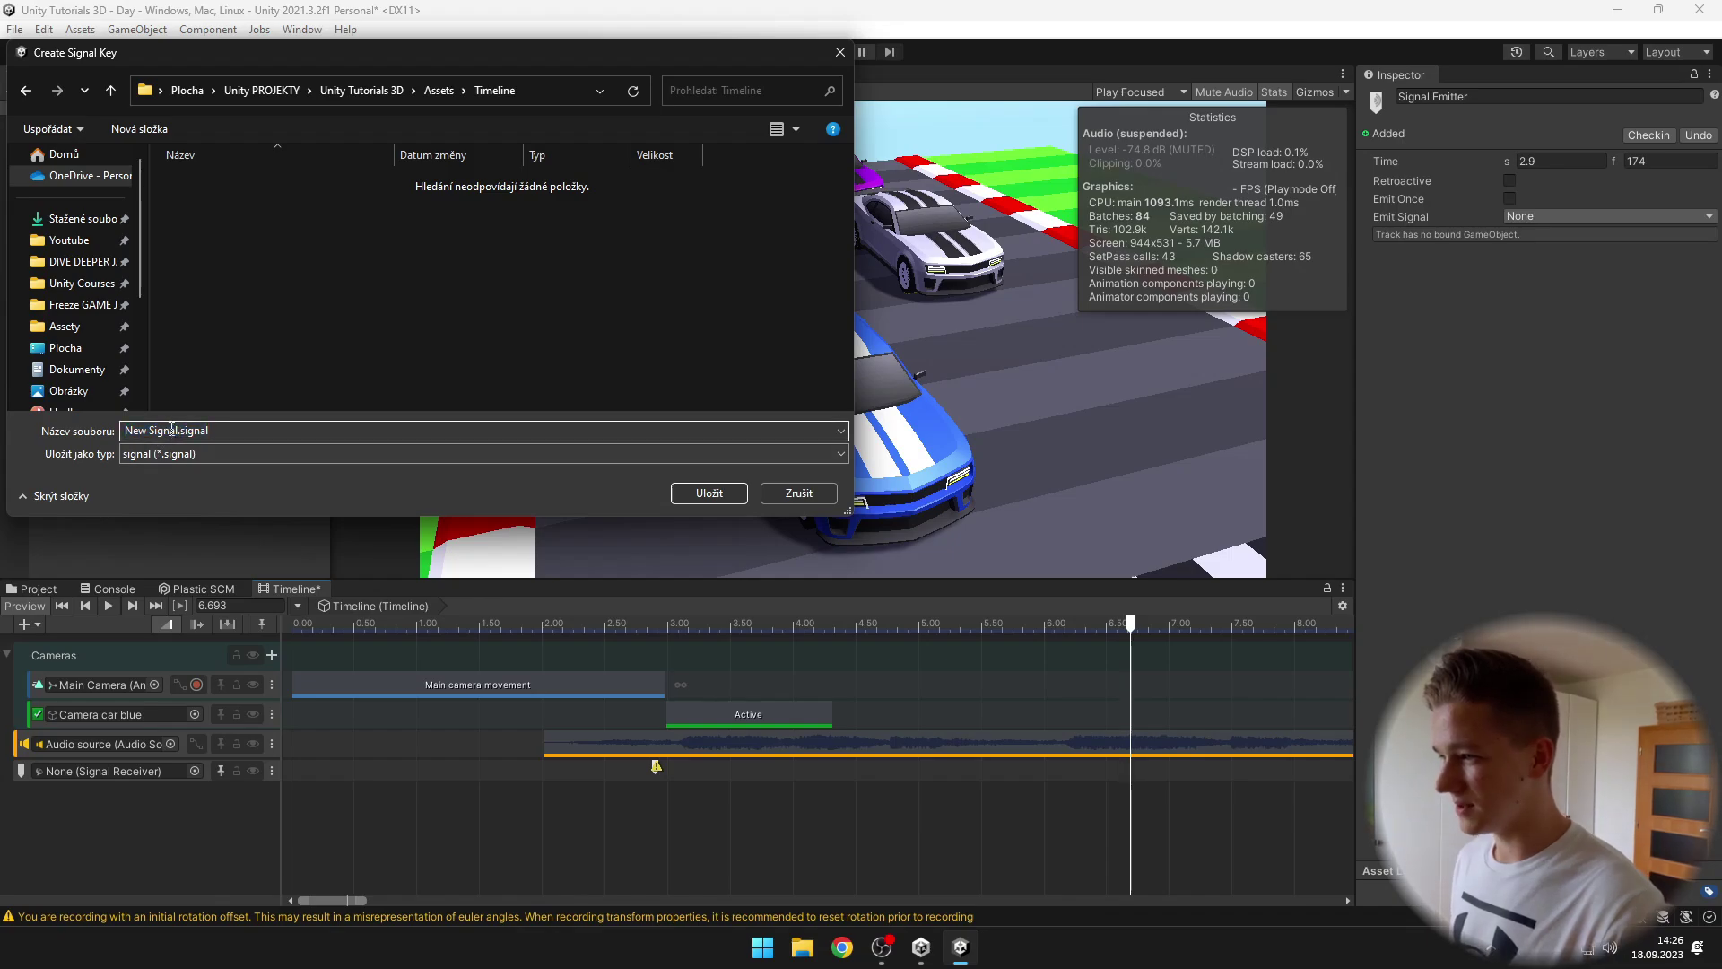
left_click_drag(179, 431, 158, 430)
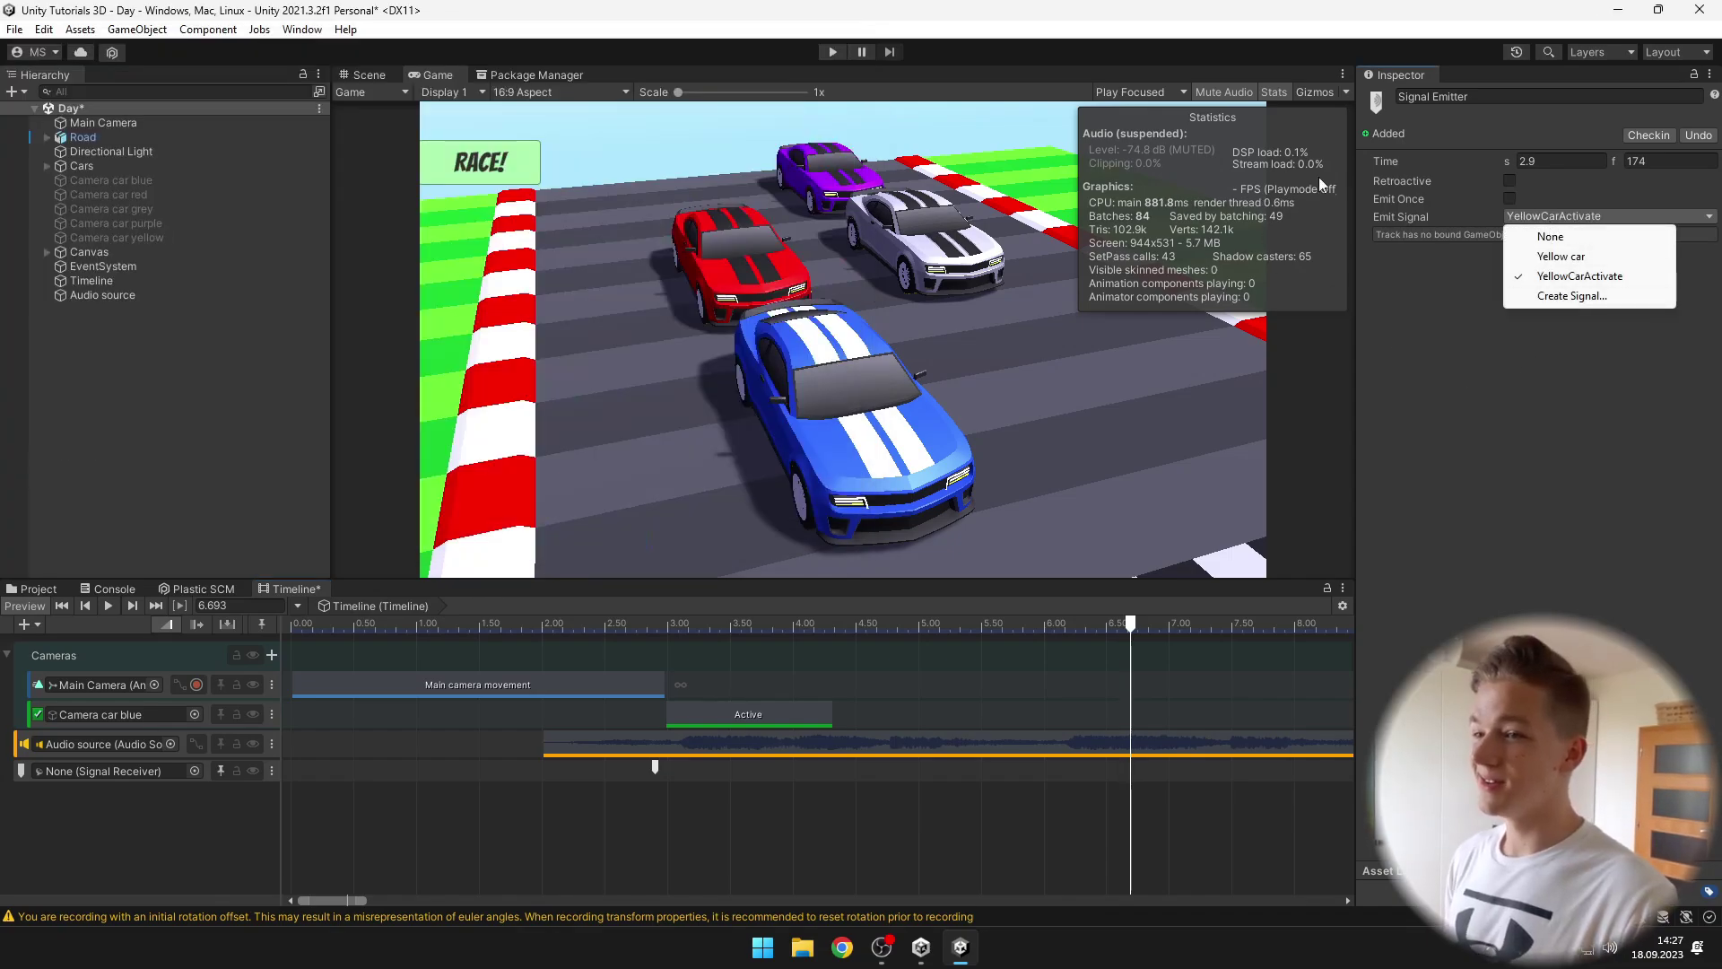
left_click(1561, 255)
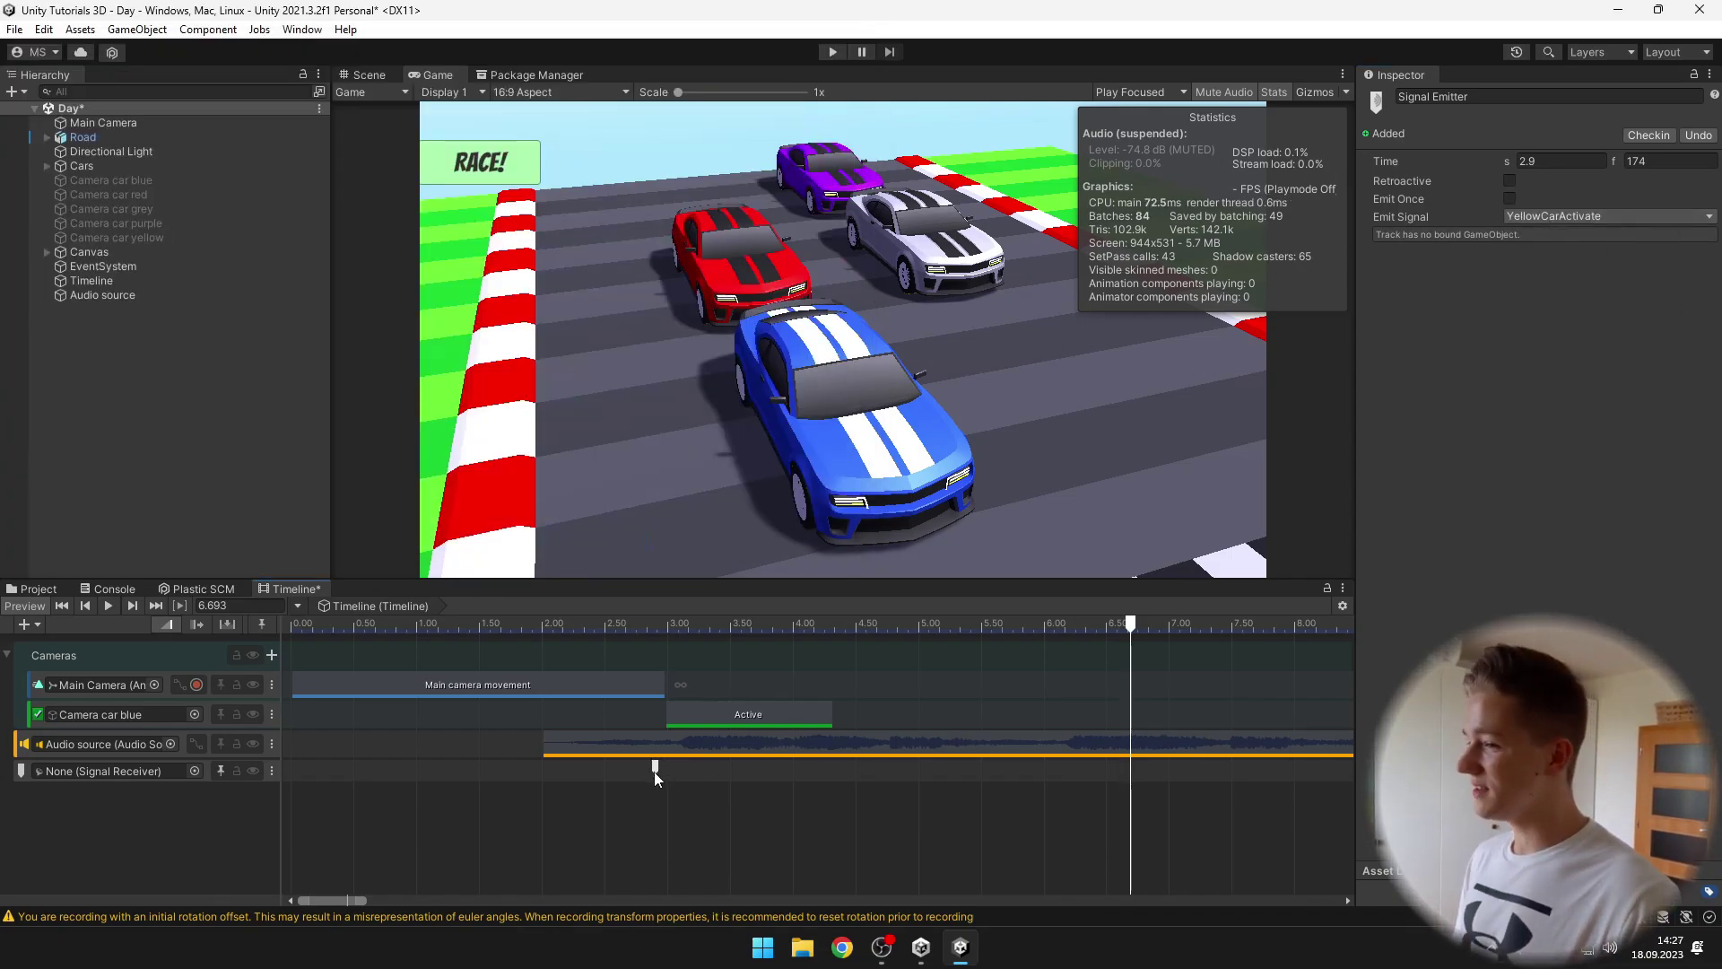
Step: Move the signal emitter to the end of the Camera car blue clip and add a Signal Receiver component to Free Racing Car Yellow
left_click_drag(655, 769, 832, 771)
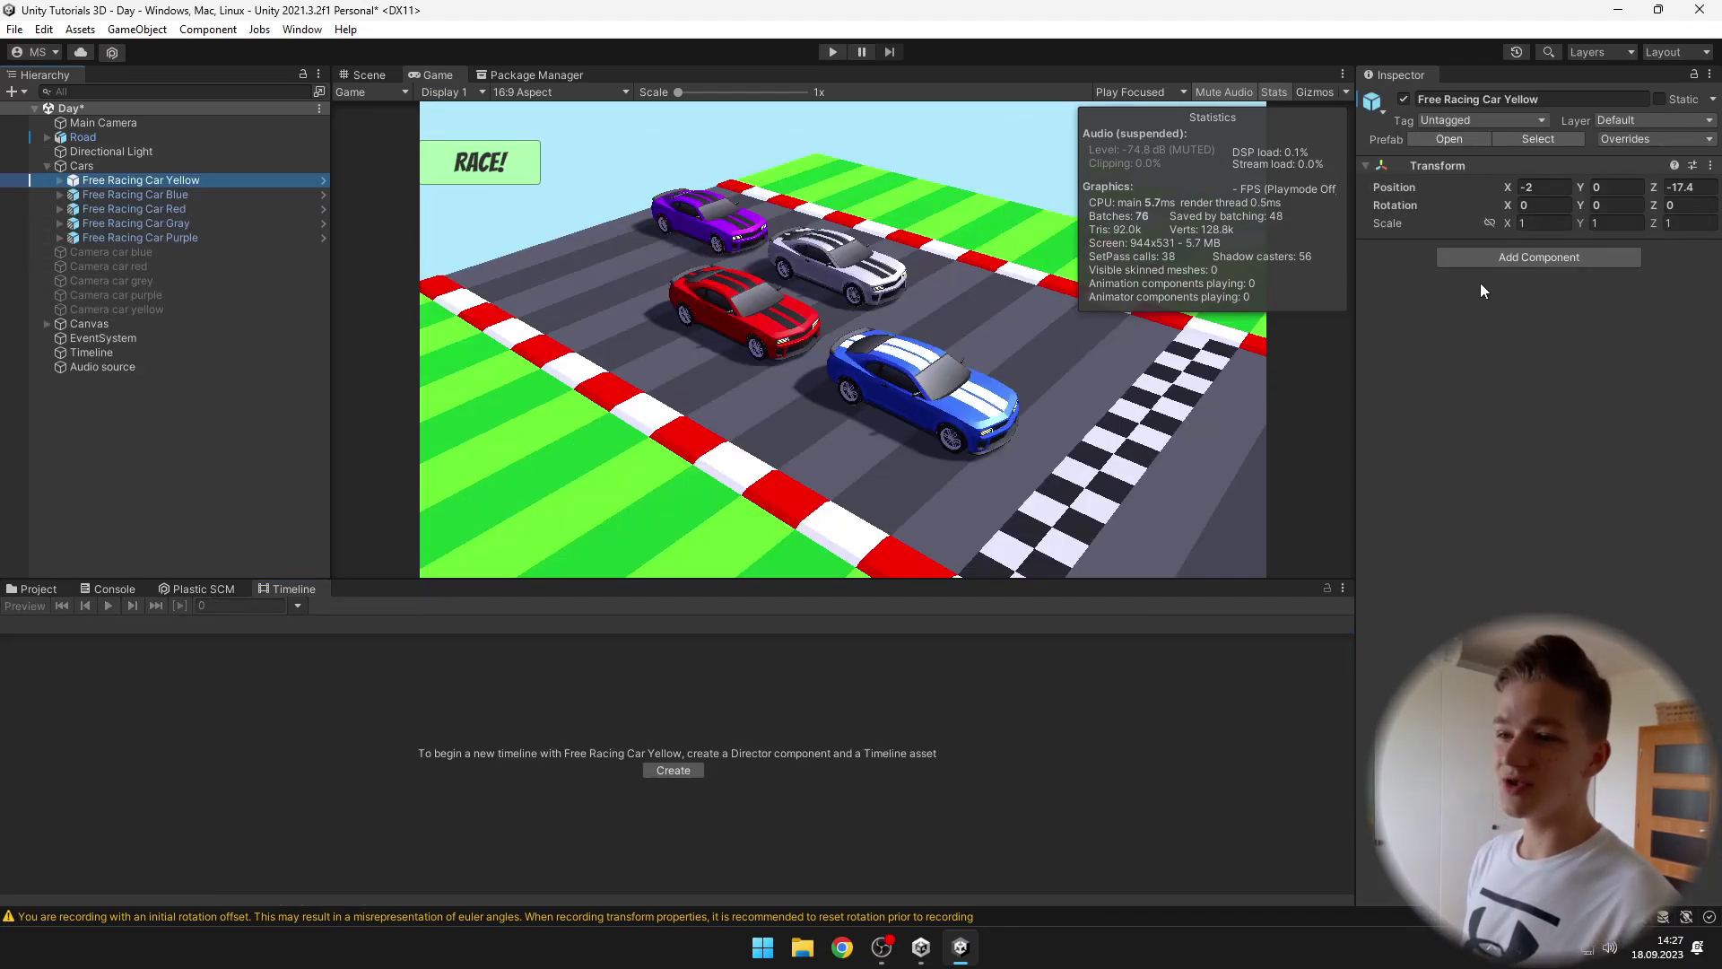
left_click(1550, 255)
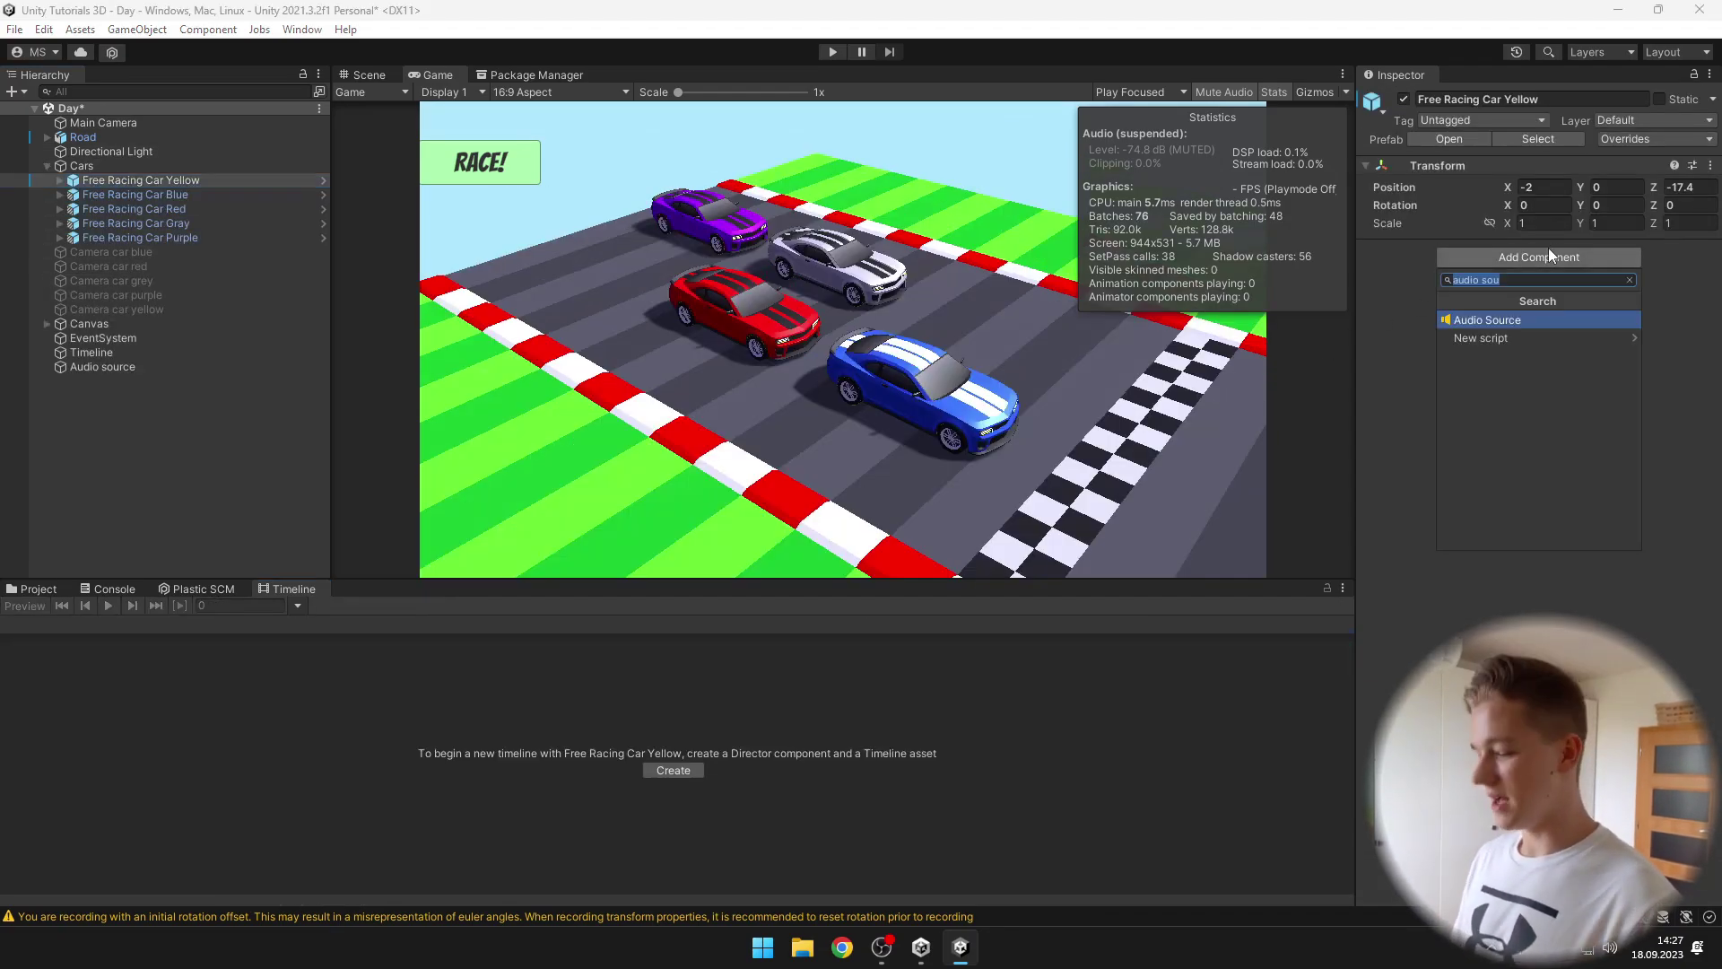
type("signal")
key("Return")
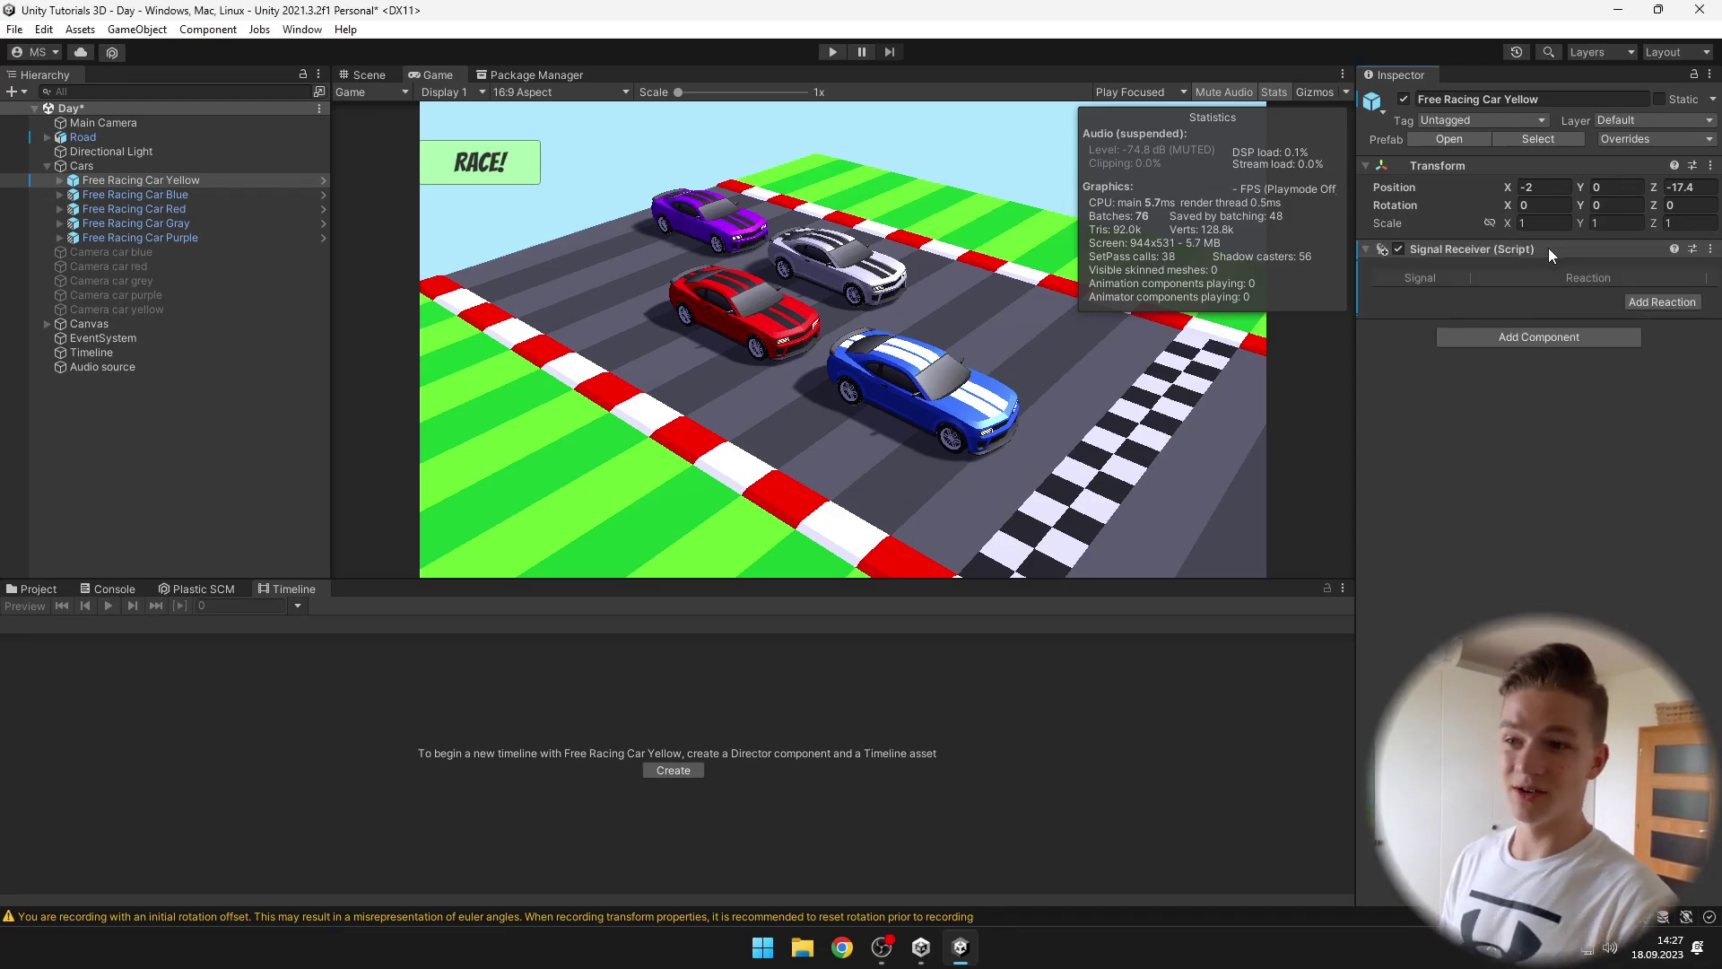
Step: Bind Free Racing Car Yellow as the receiver of the timeline's signal track
left_click(302, 586)
left_click(134, 353)
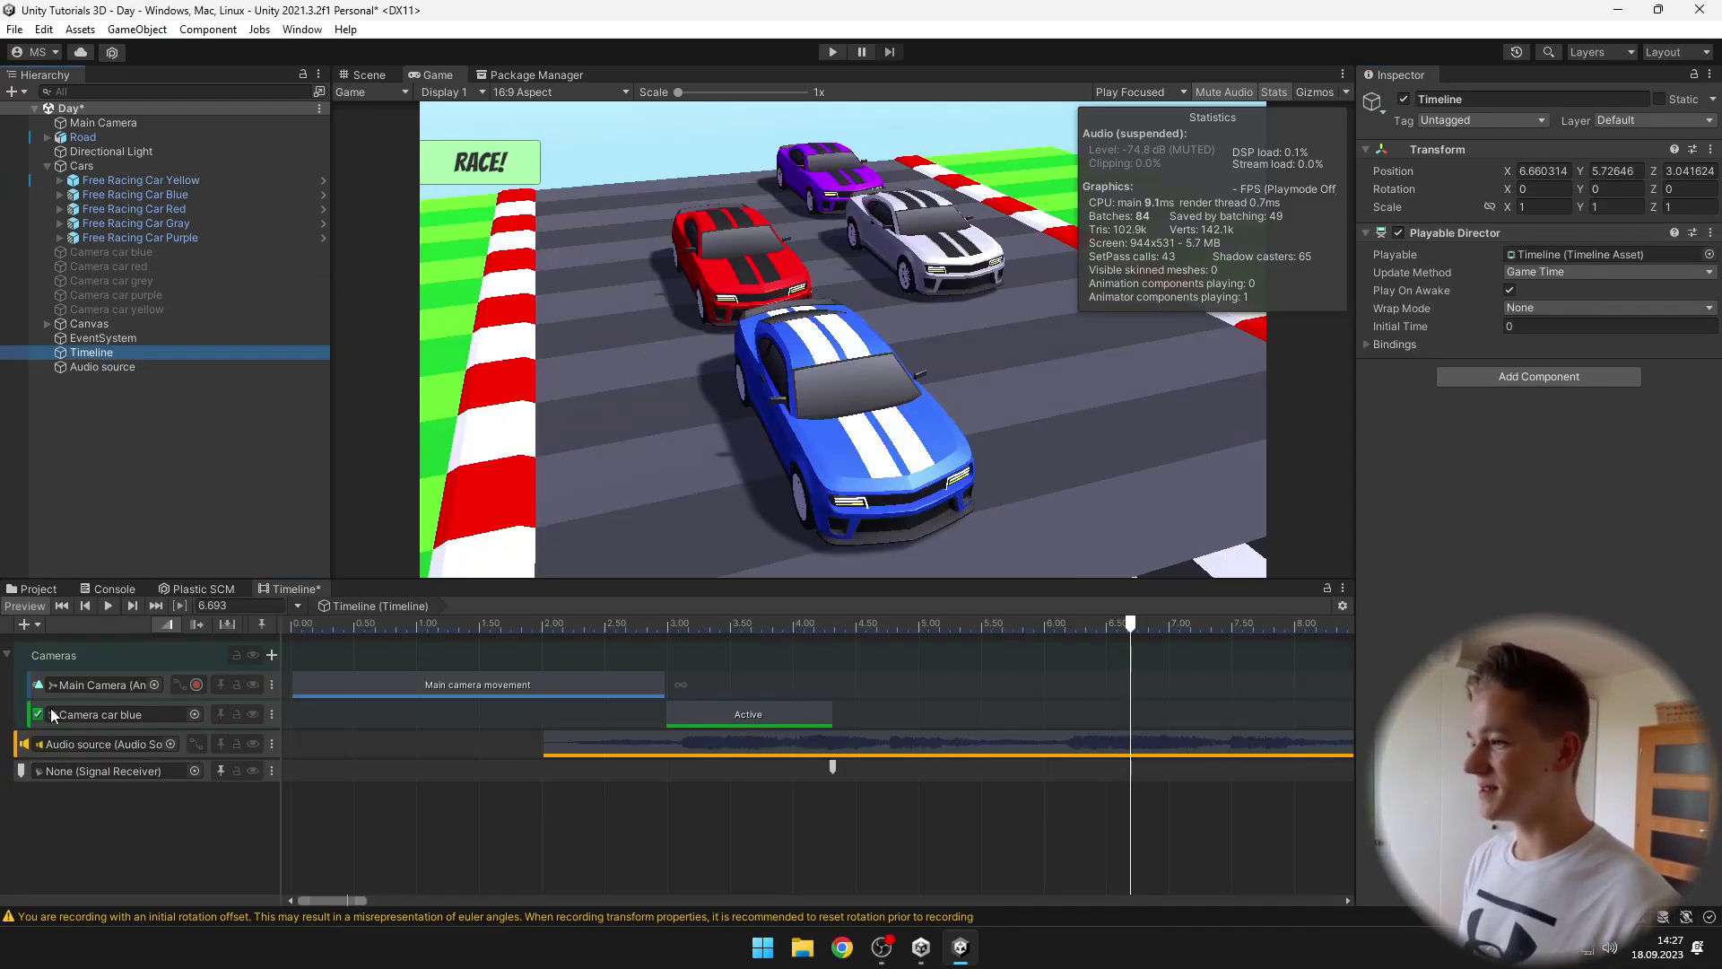
left_click_drag(113, 180, 124, 768)
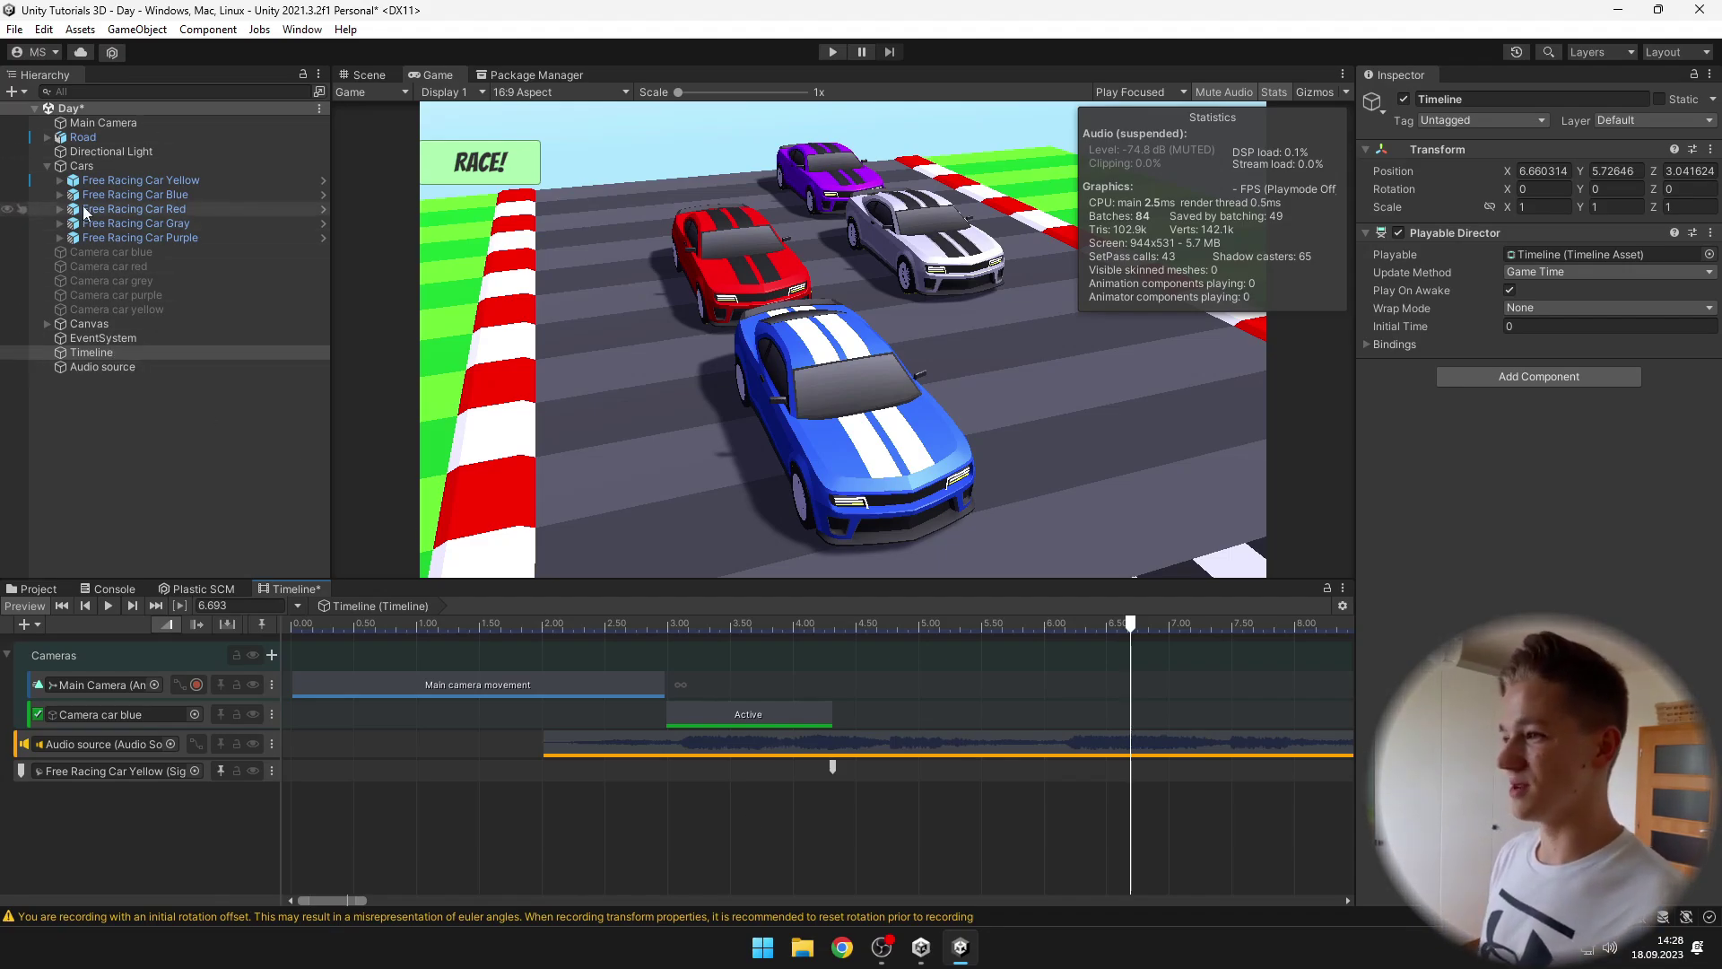
Step: Add a reaction for the YellowCarActivate signal to the yellow car's Signal Receiver, with two event entries
left_click(143, 180)
left_click(59, 181)
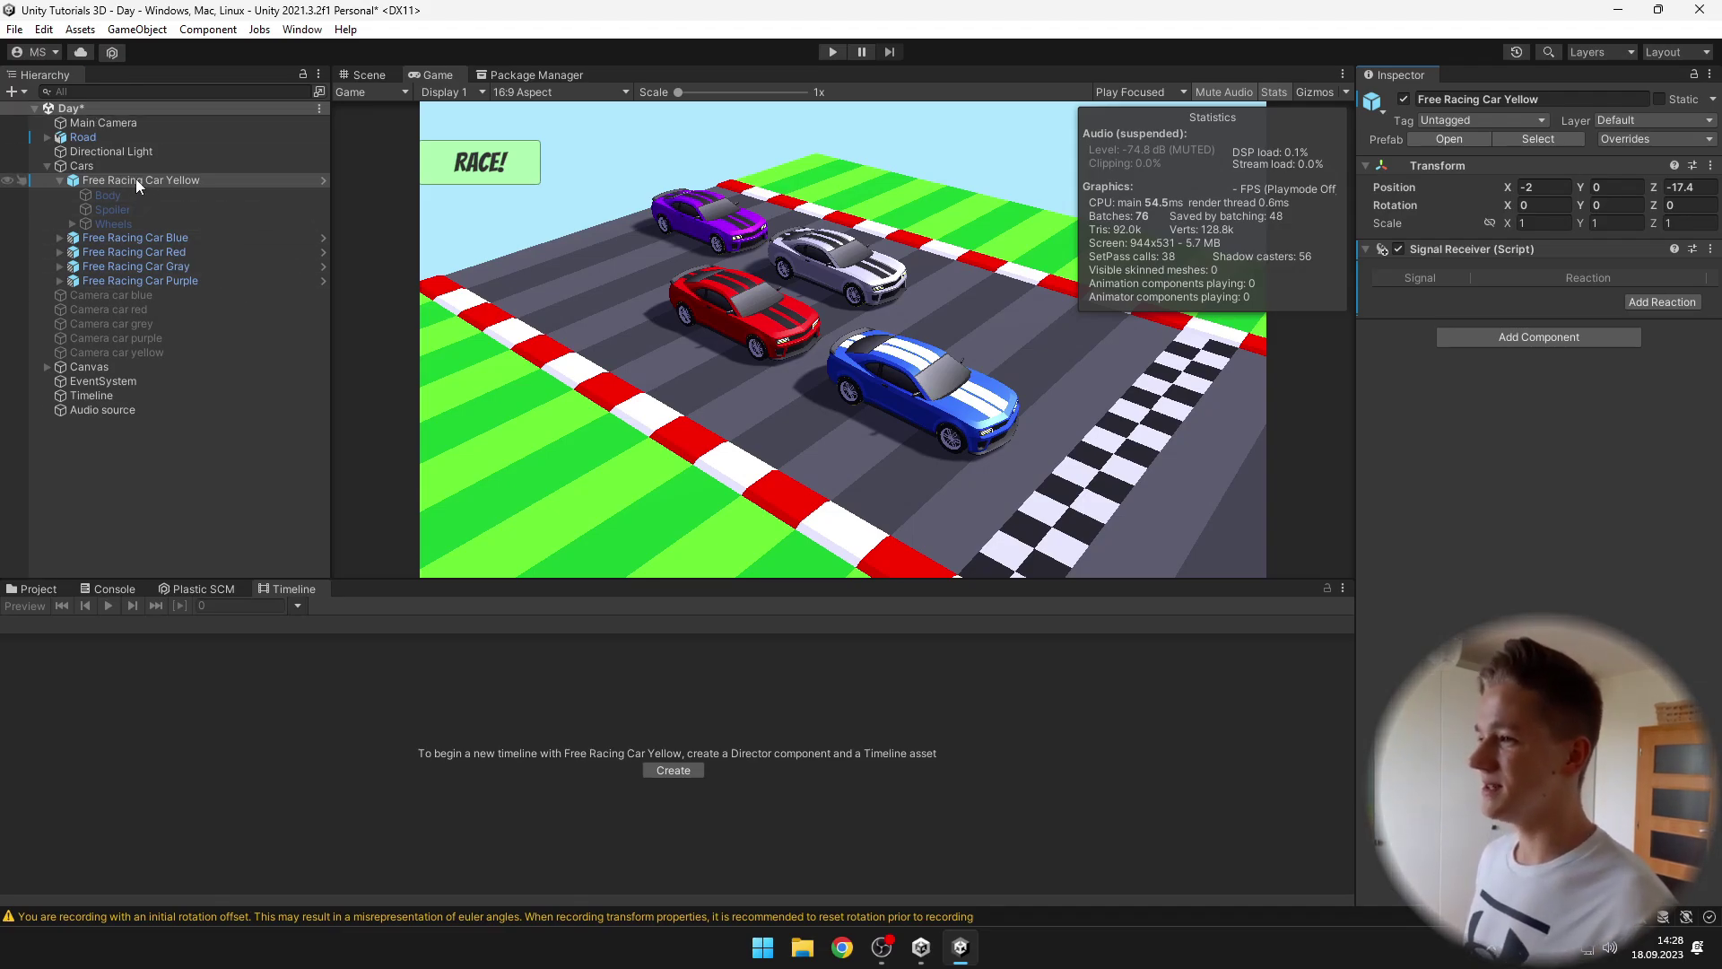
left_click(137, 180)
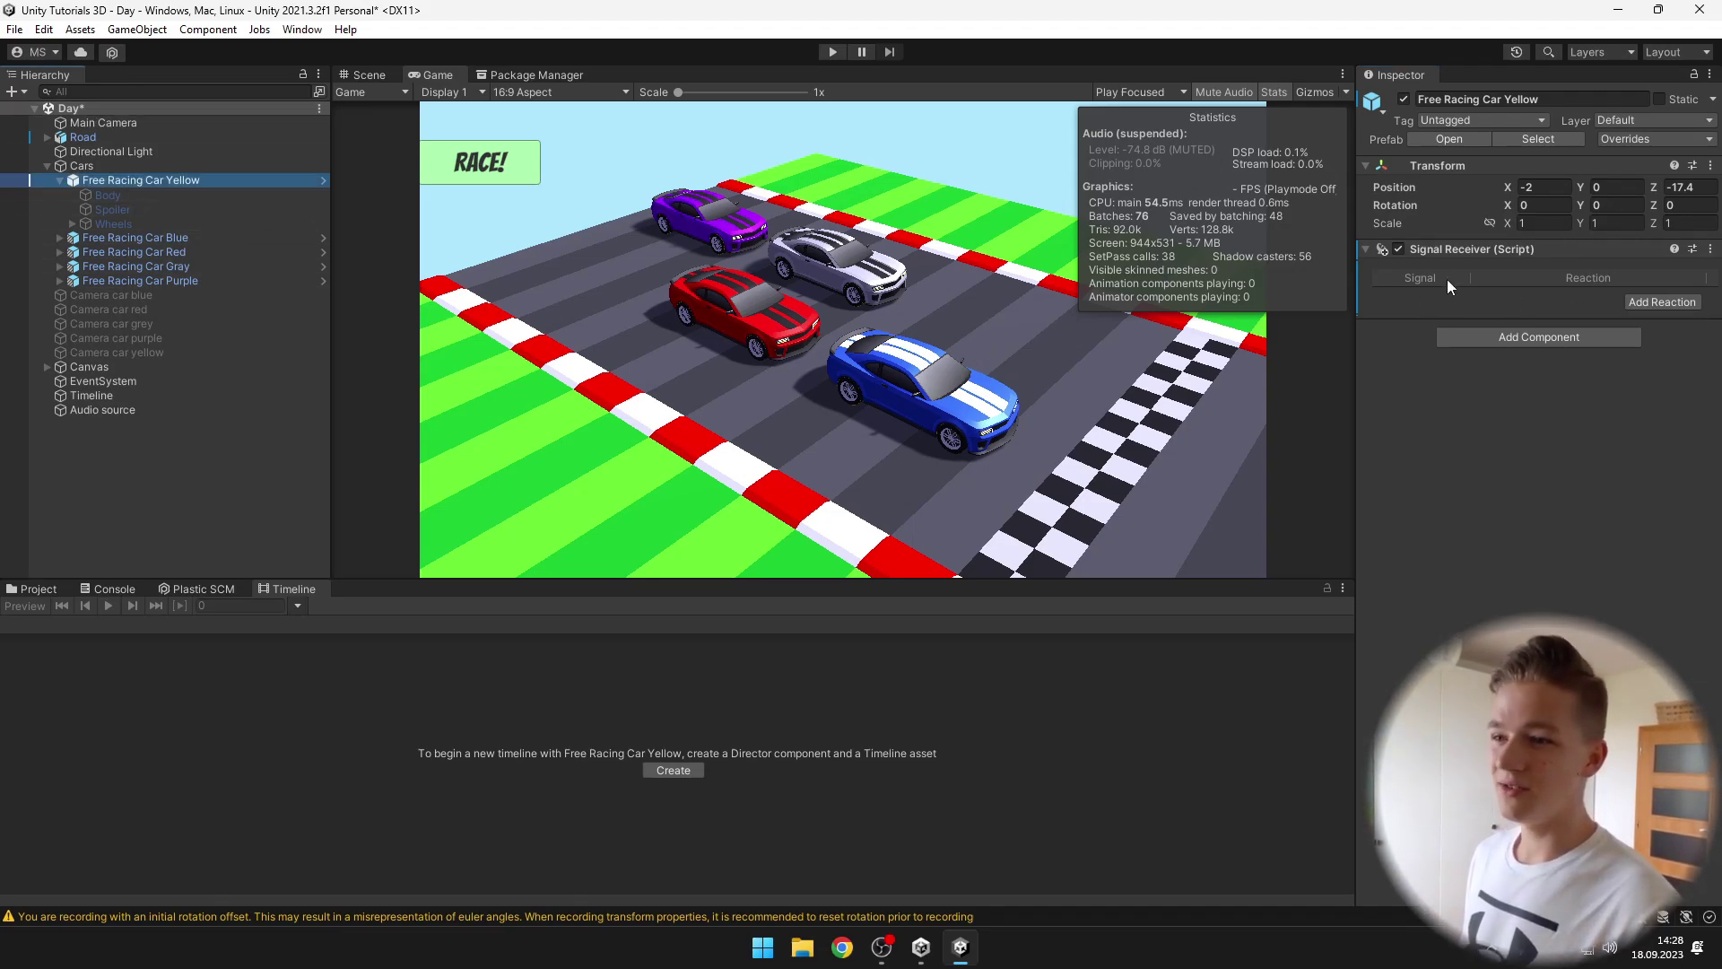
left_click(1655, 302)
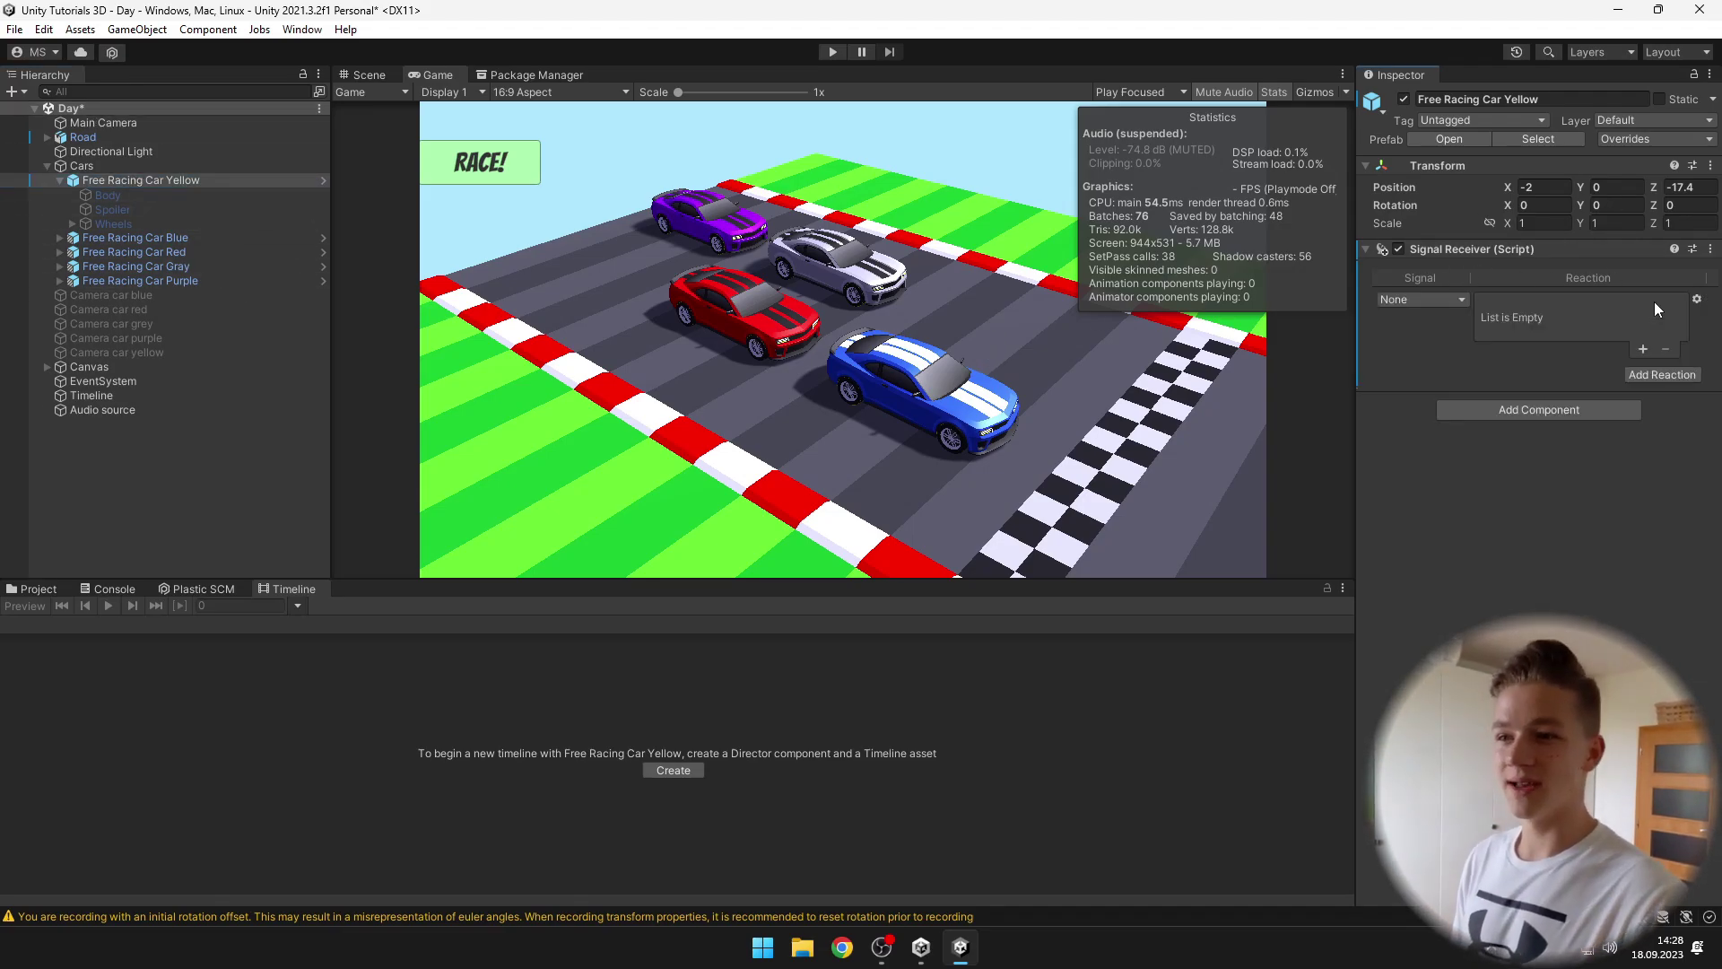
left_click(1422, 299)
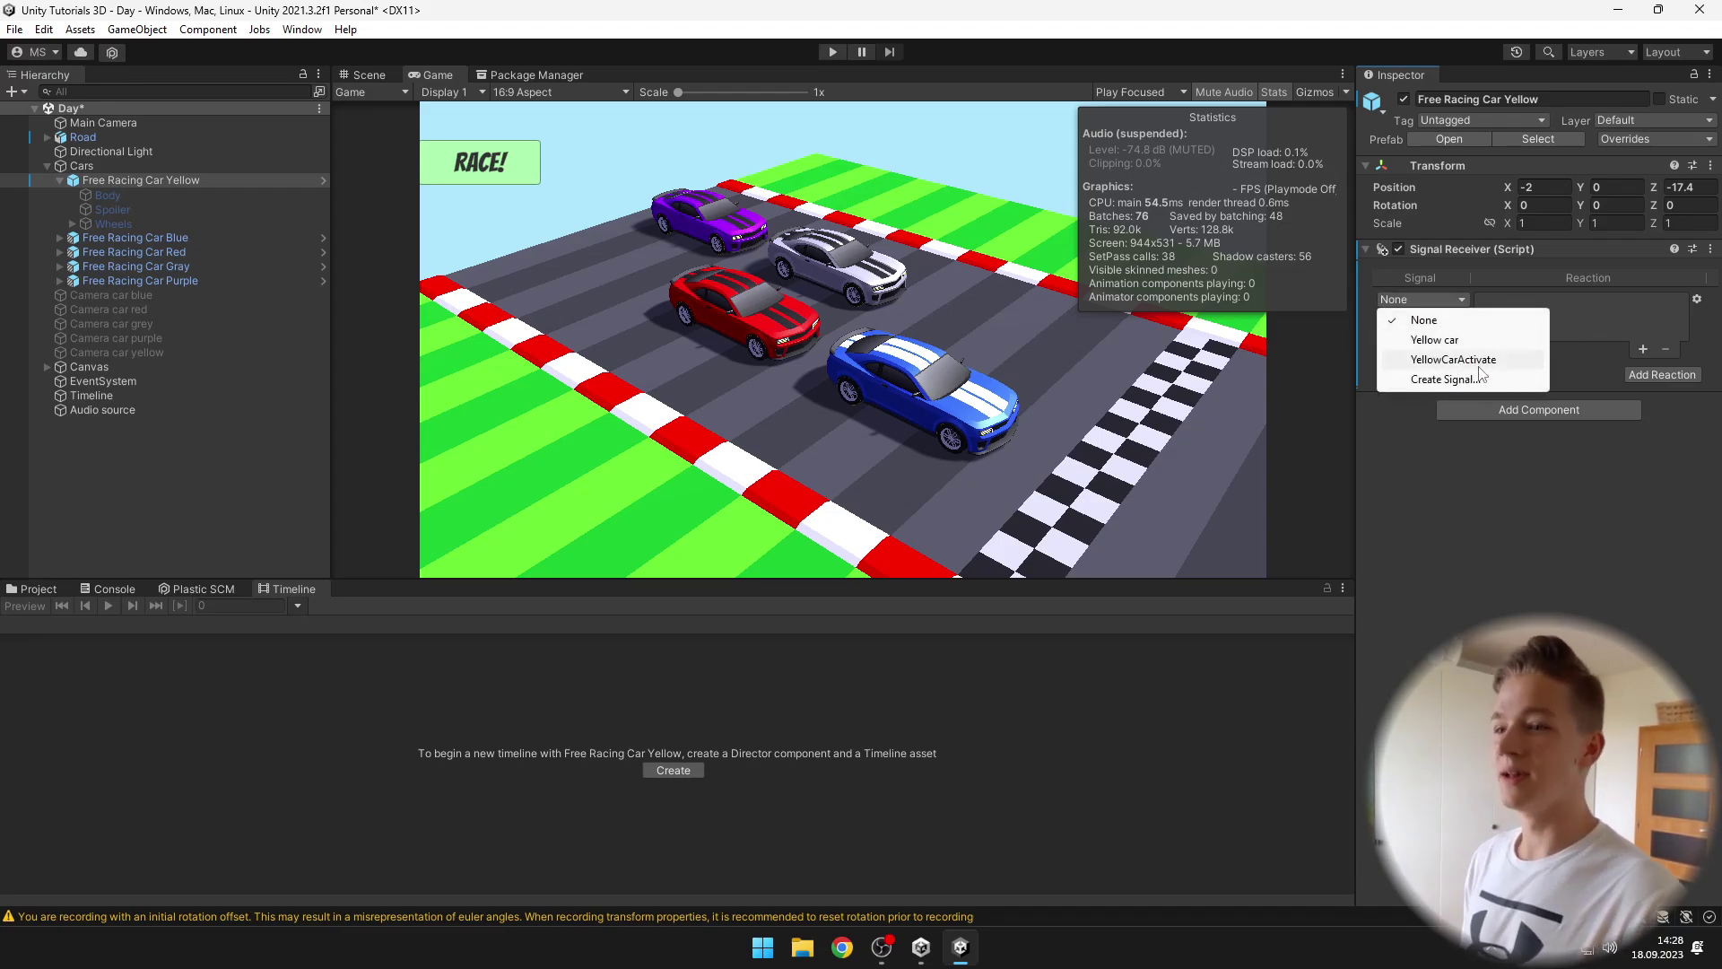
left_click(1454, 359)
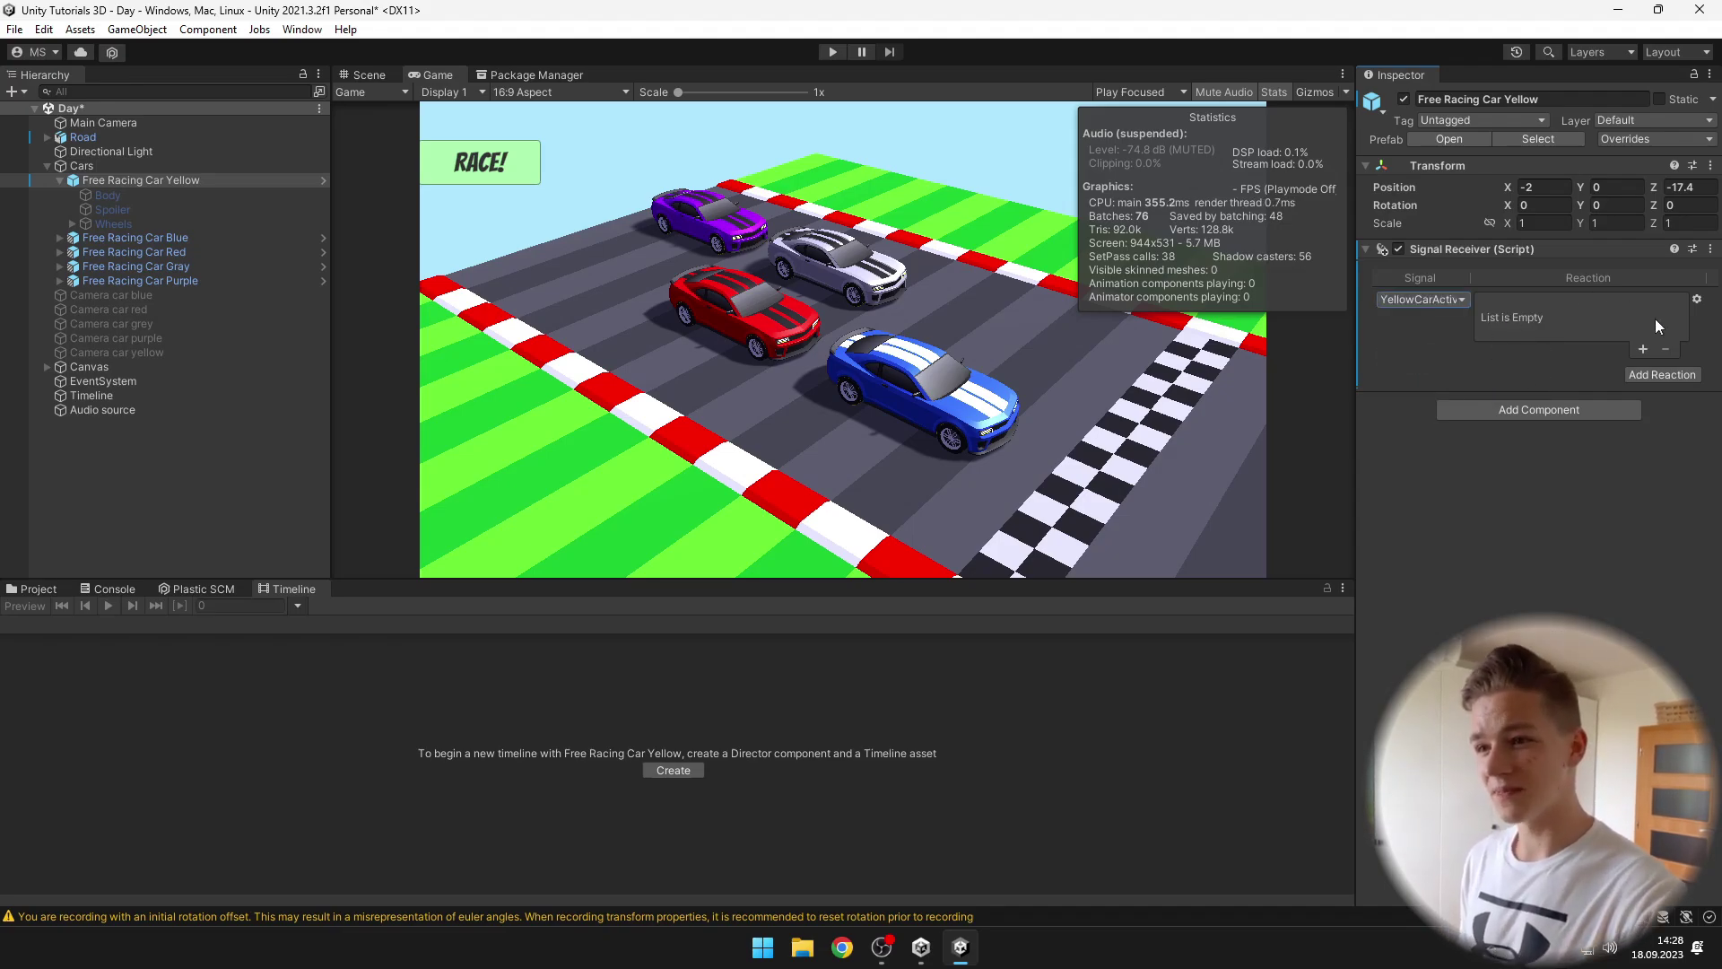
left_click(1645, 348)
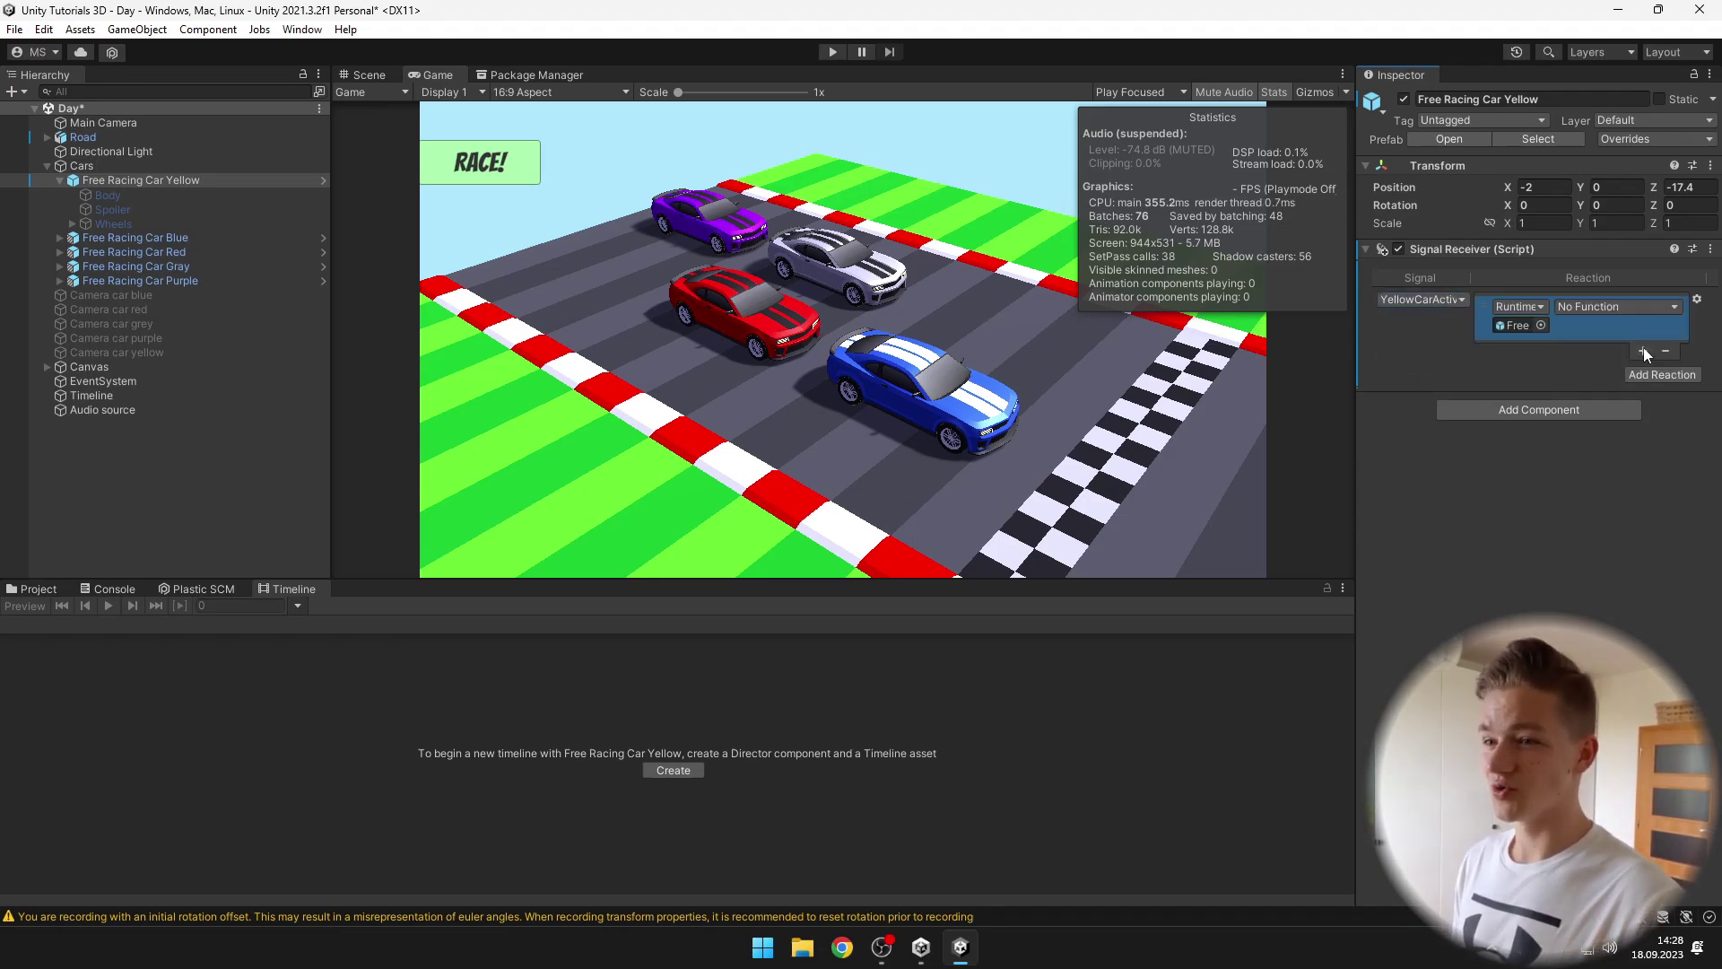
left_click(1644, 347)
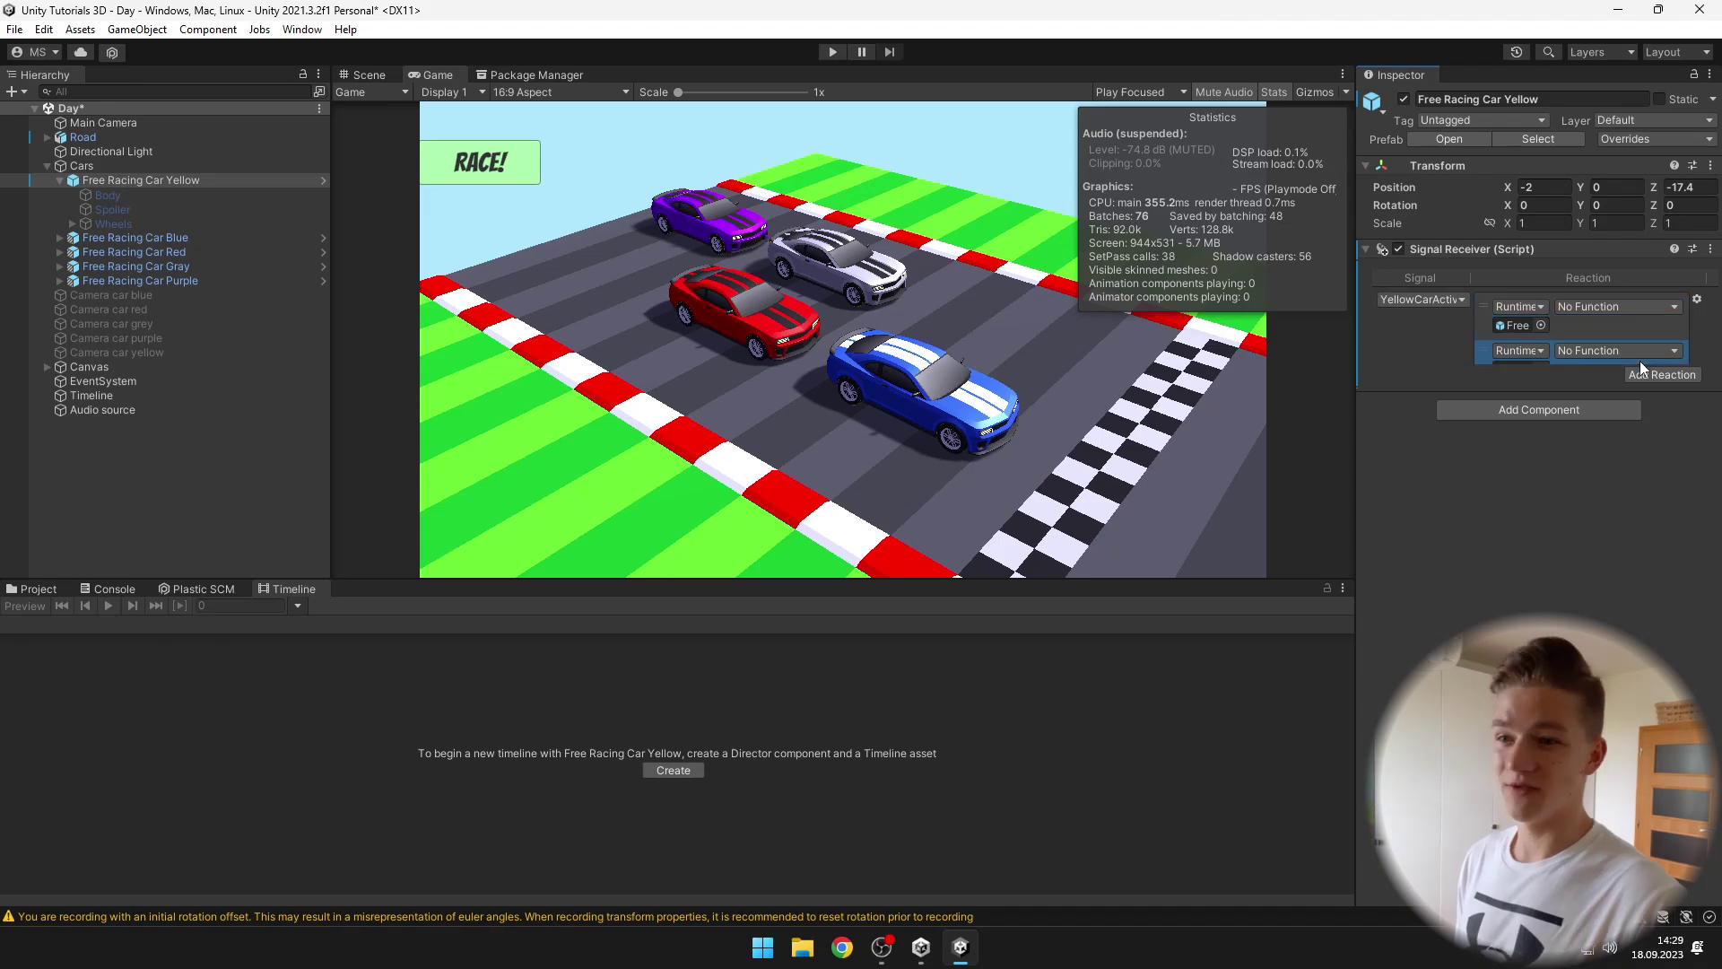
Step: Deactivate the Free Racing Car Yellow object and activate it again
left_click(125, 182)
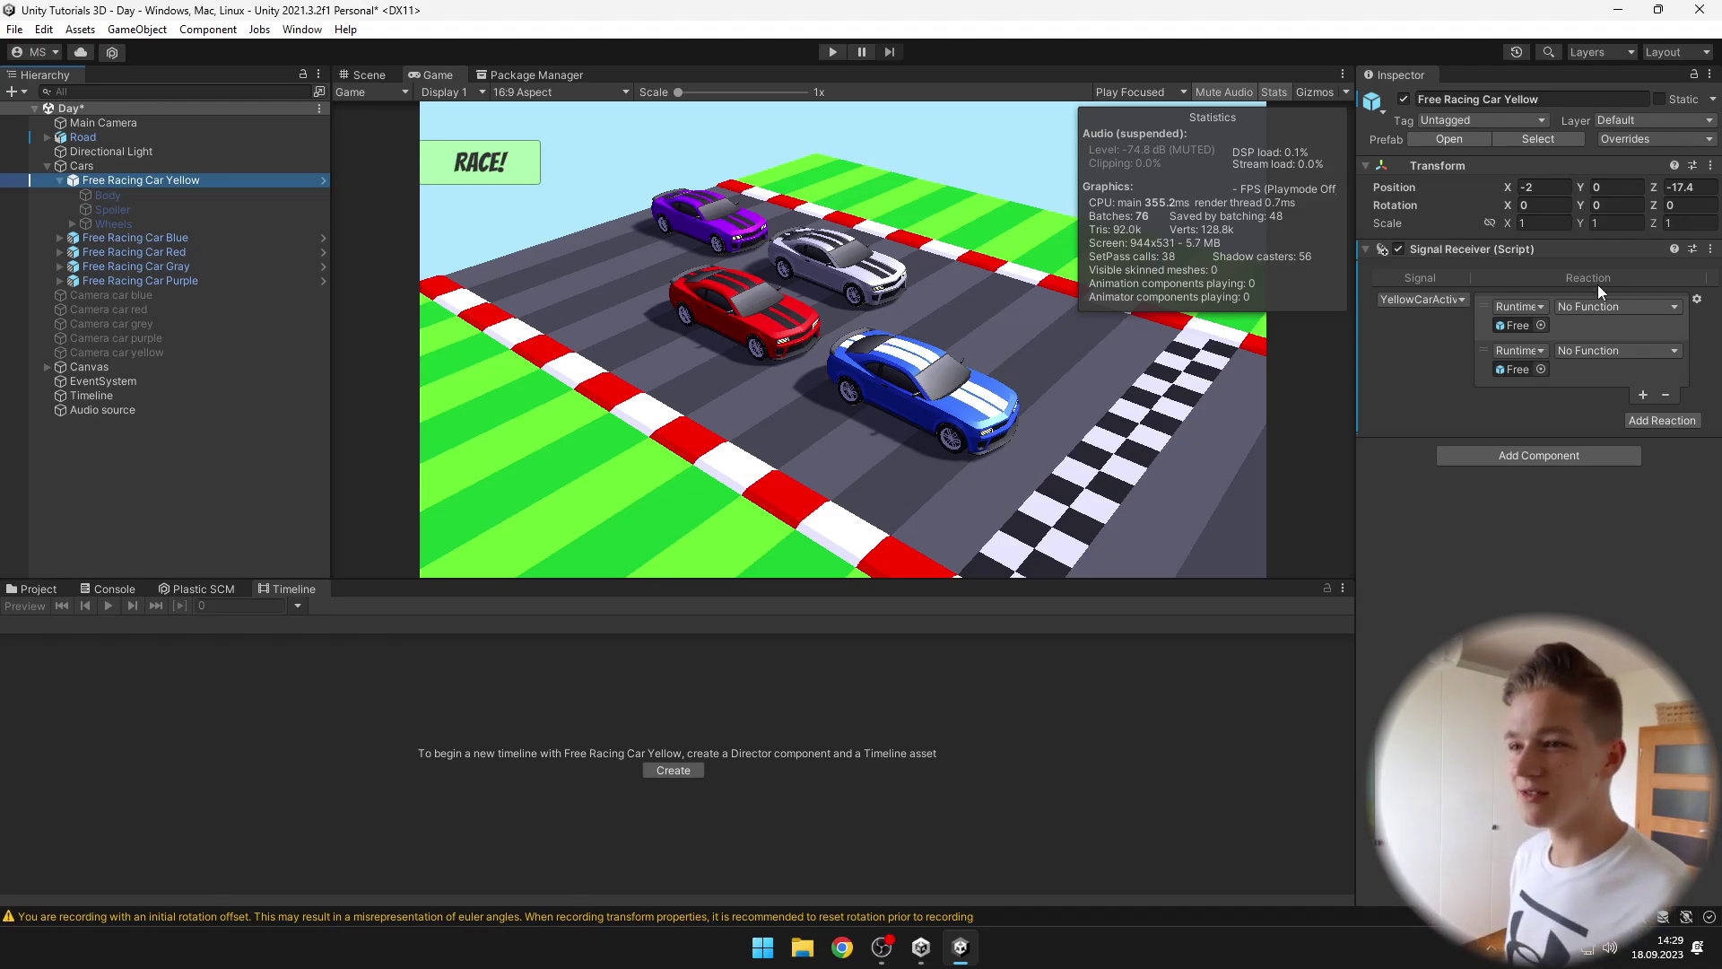
left_click(1404, 98)
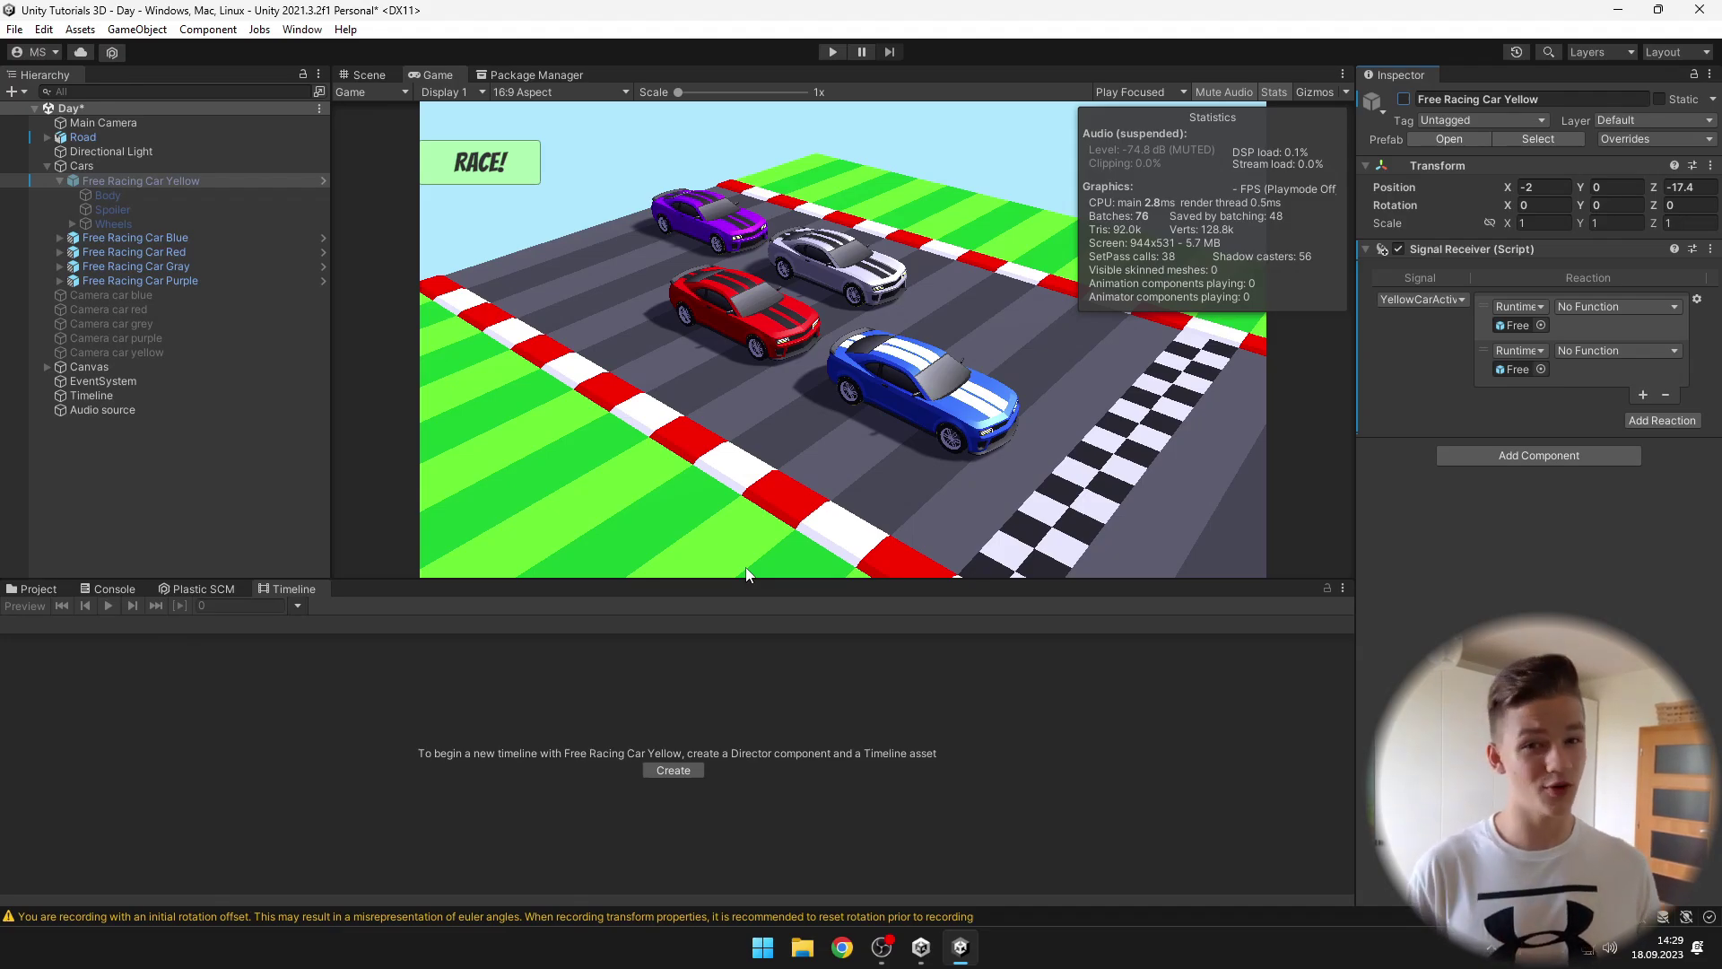
left_click(1405, 99)
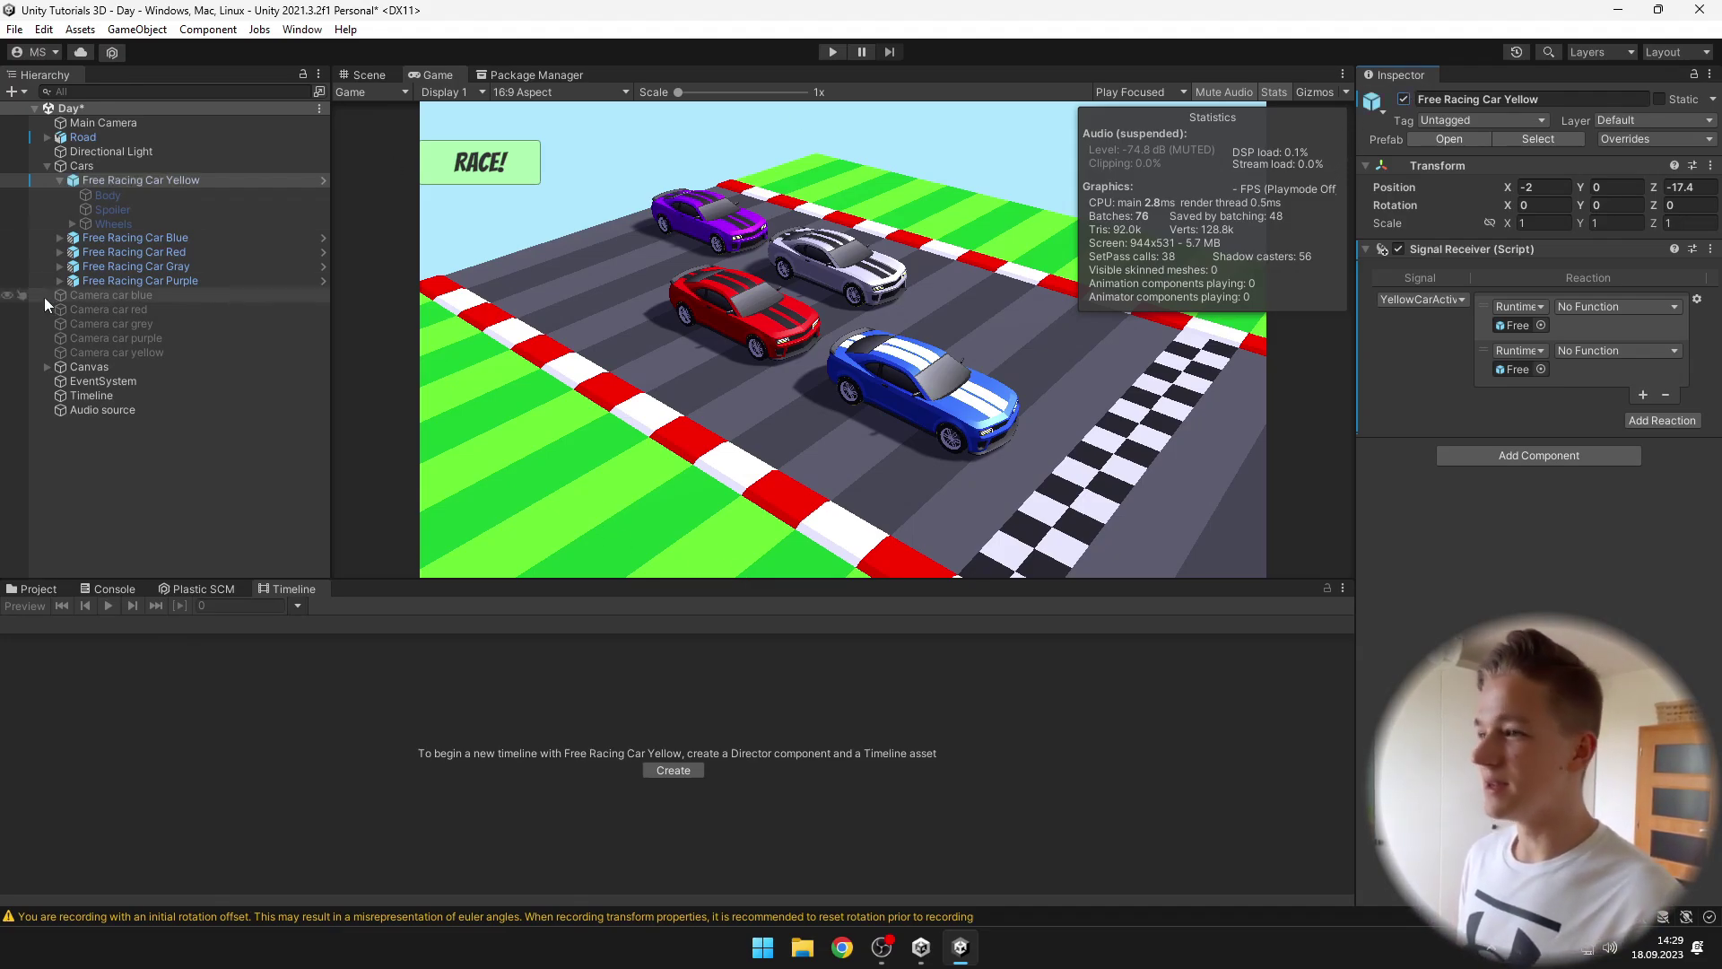
left_click(105, 179)
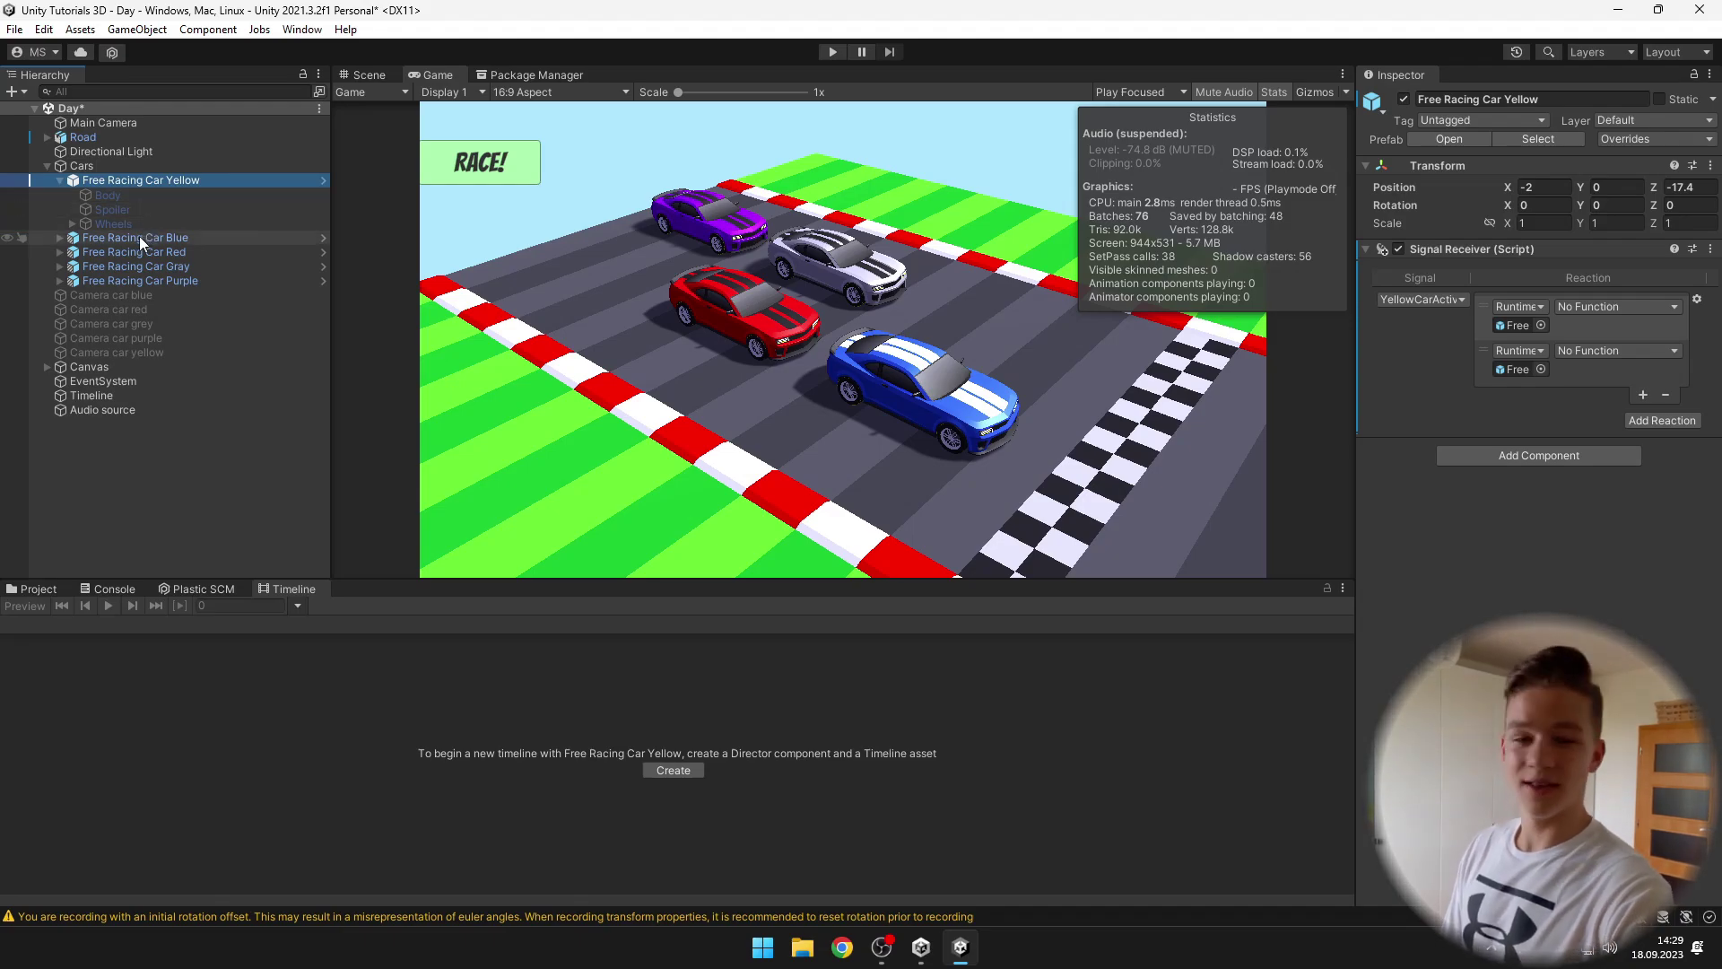
left_click(1472, 436)
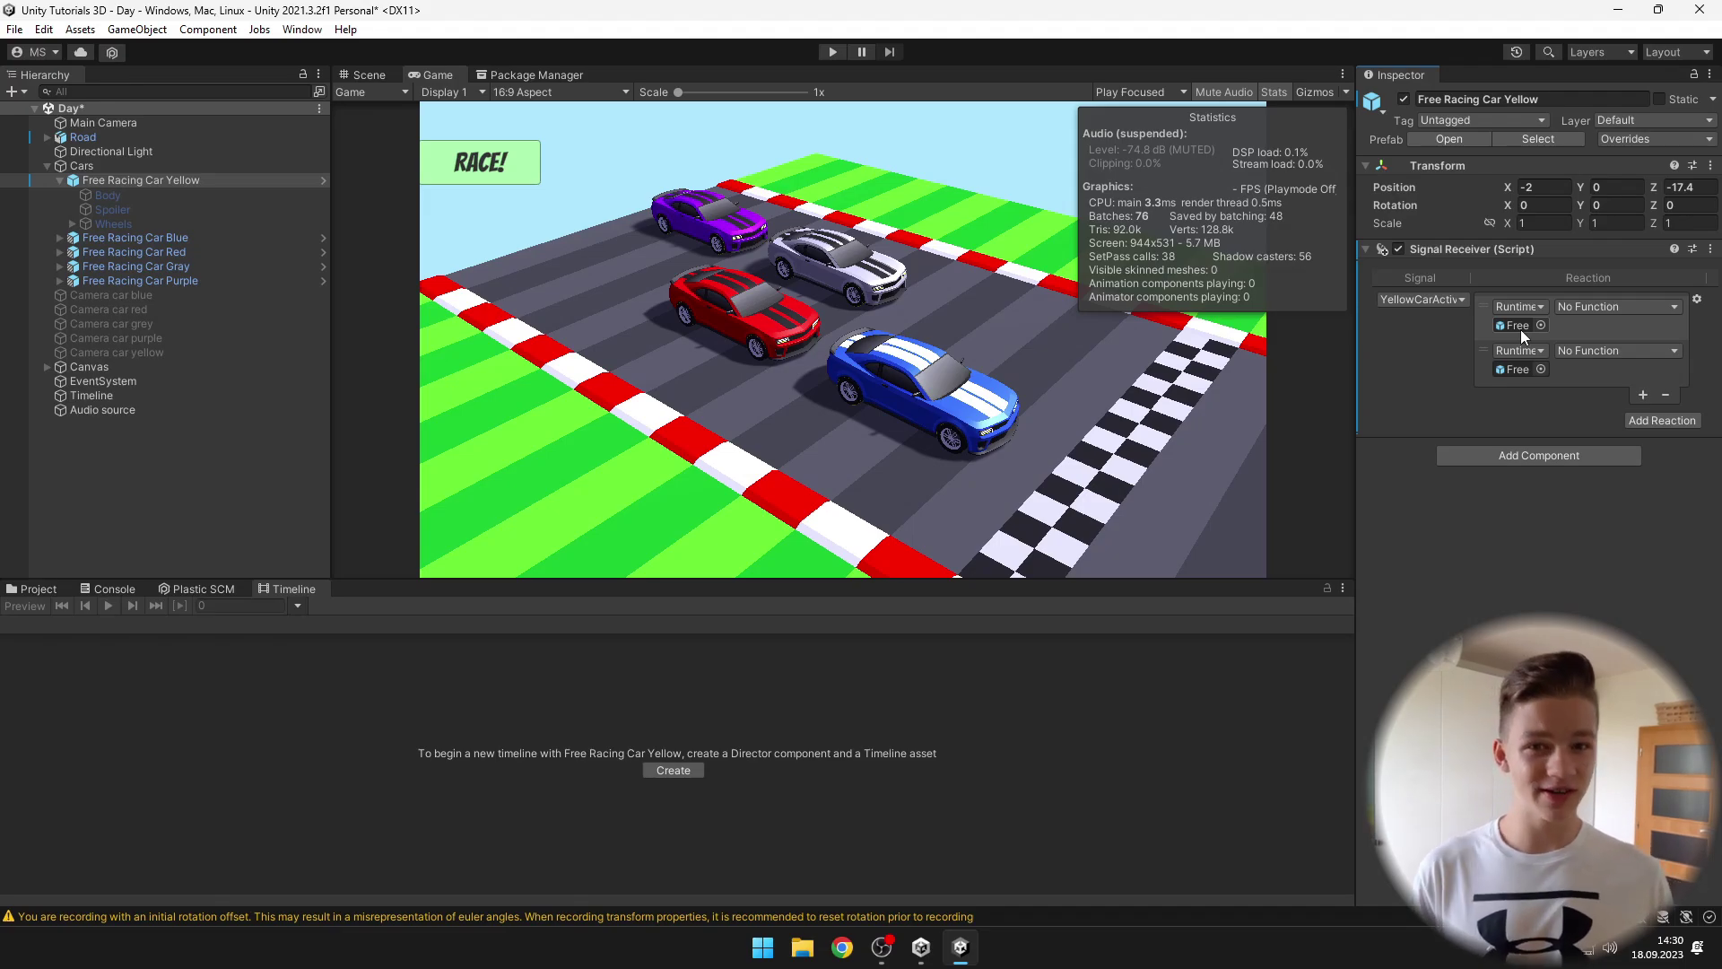
Step: Assign the yellow car's Body to the first reaction entry and set its function to GameObject.SetActive (bool)
left_click_drag(135, 181, 1439, 350)
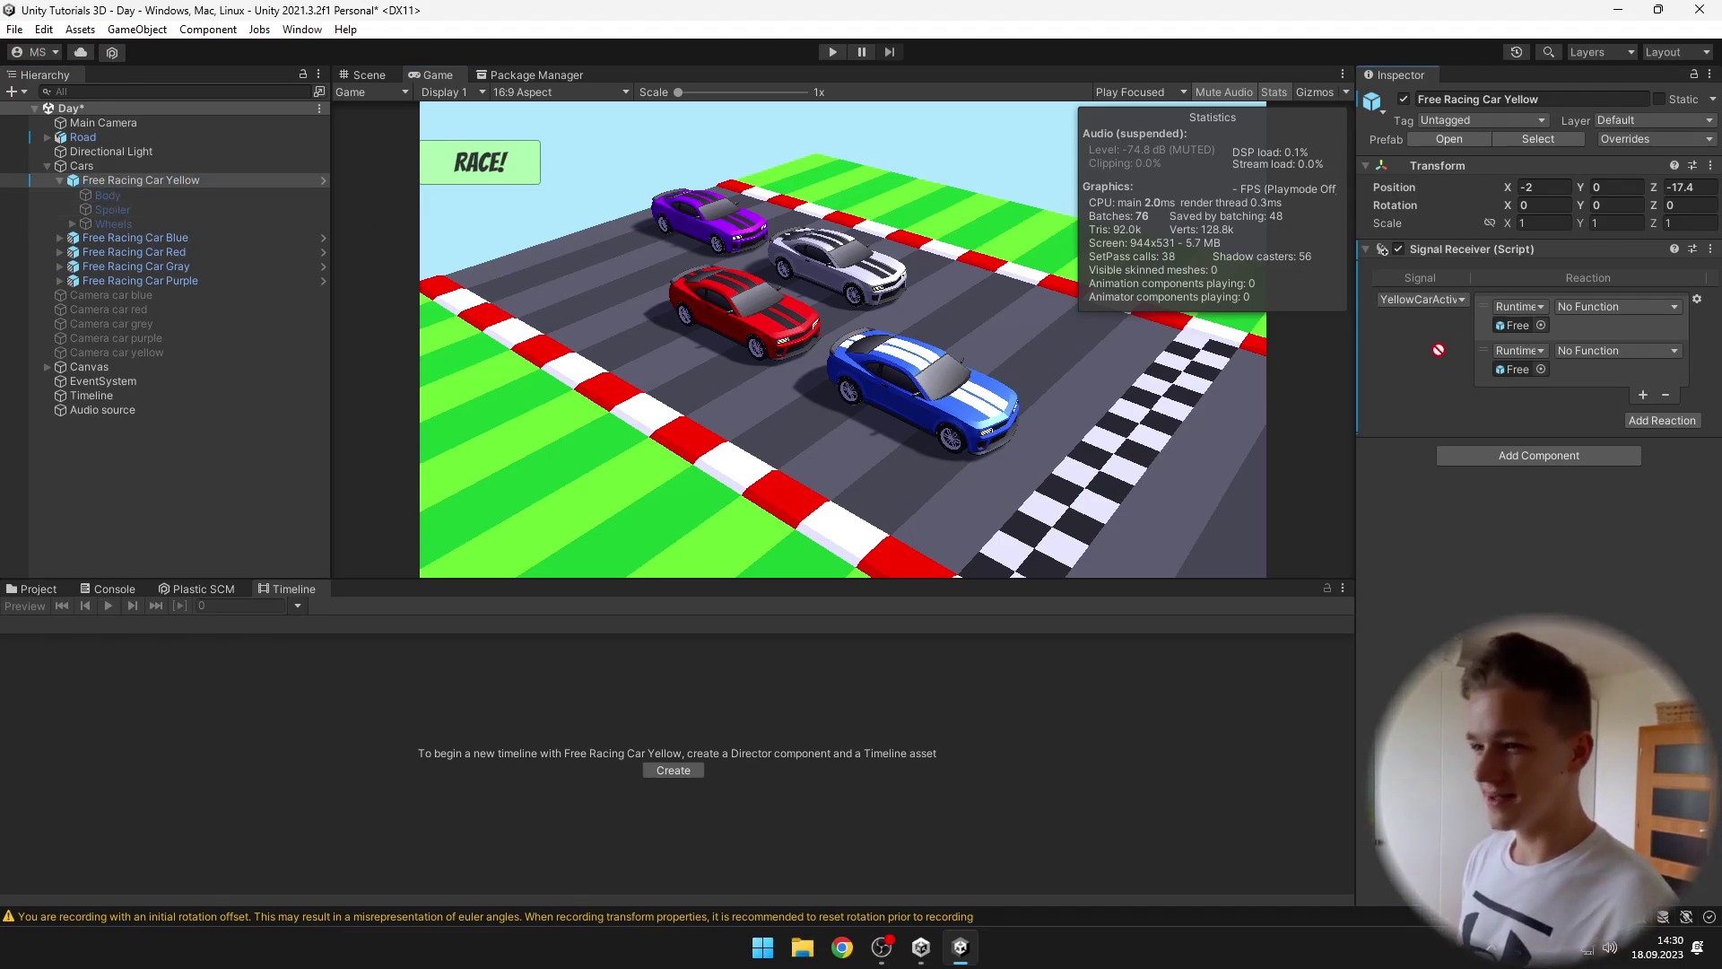
left_click(1606, 308)
mouse_move(1621, 359)
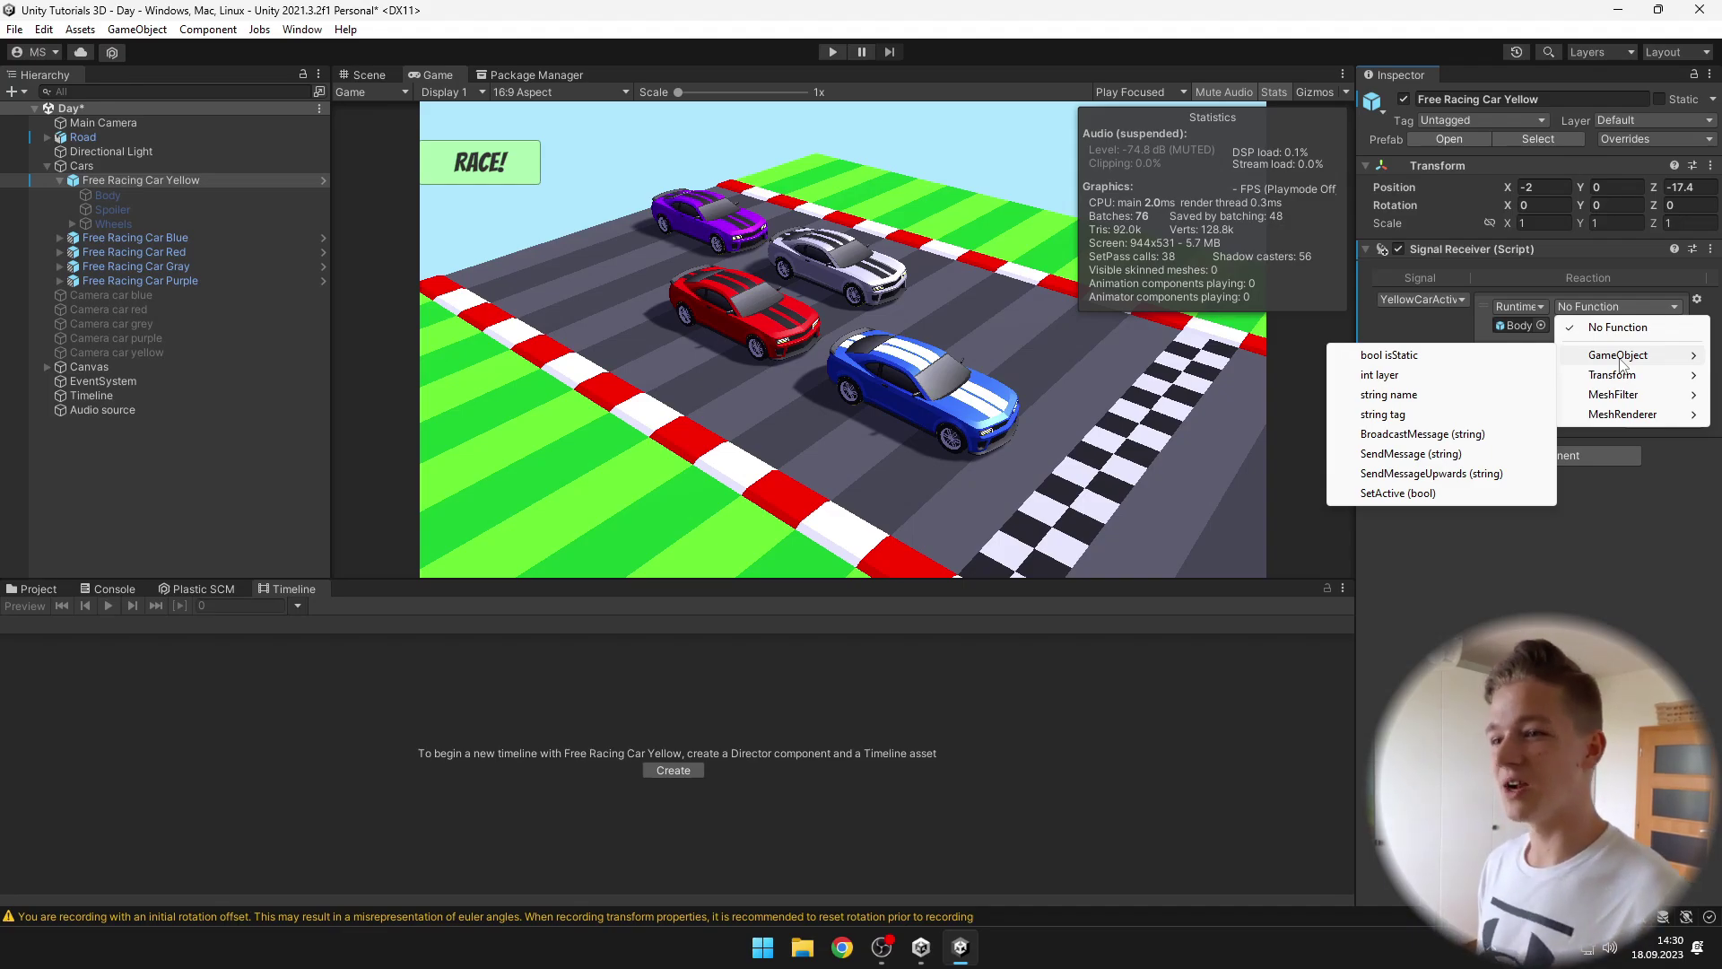
mouse_move(1615, 399)
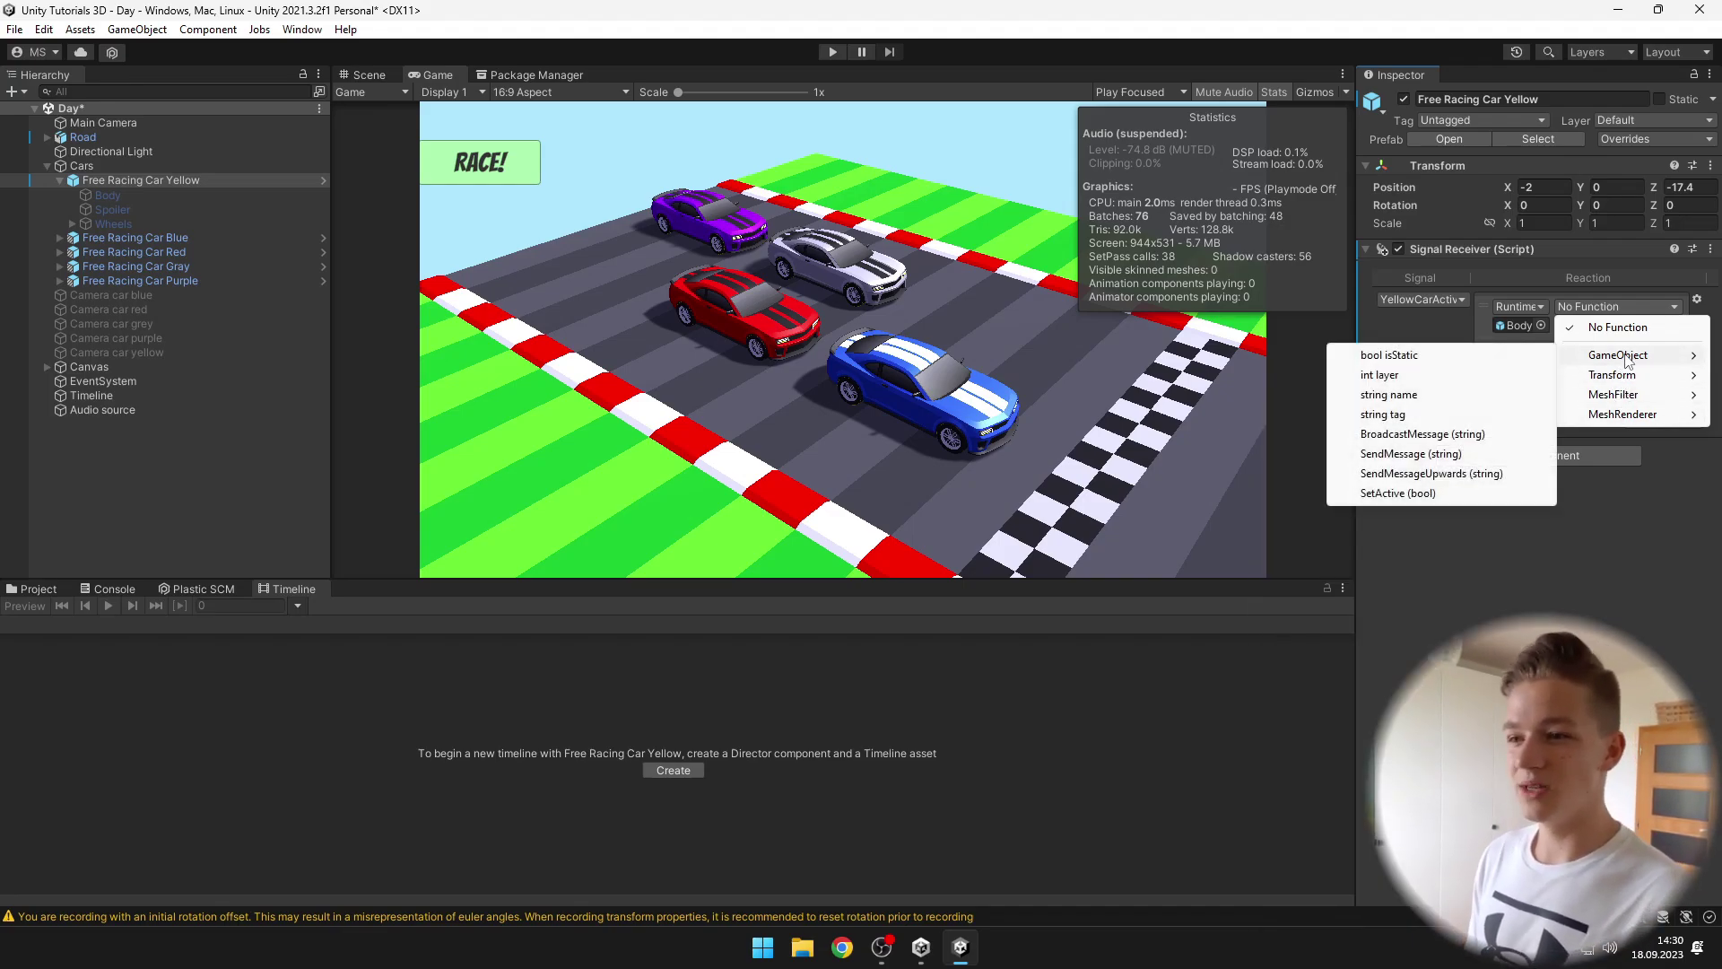
left_click(1399, 493)
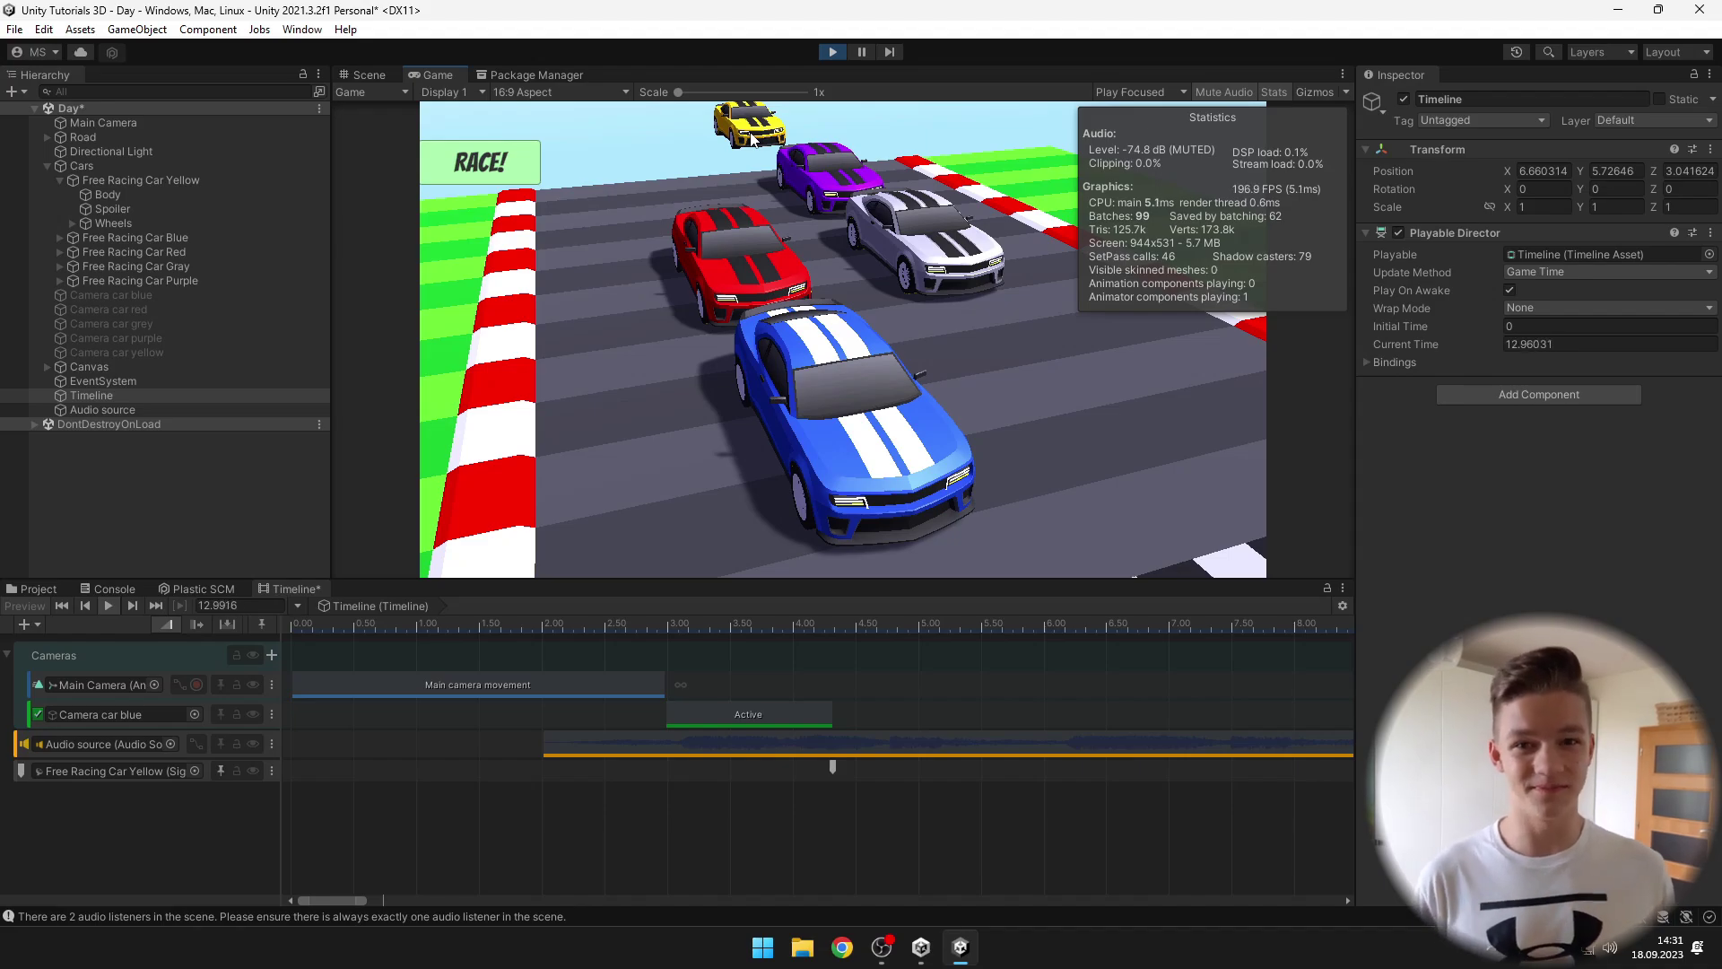
Step: Test starting the race timeline with the RACE! button in Play mode and stop the game
key("ctrl+p")
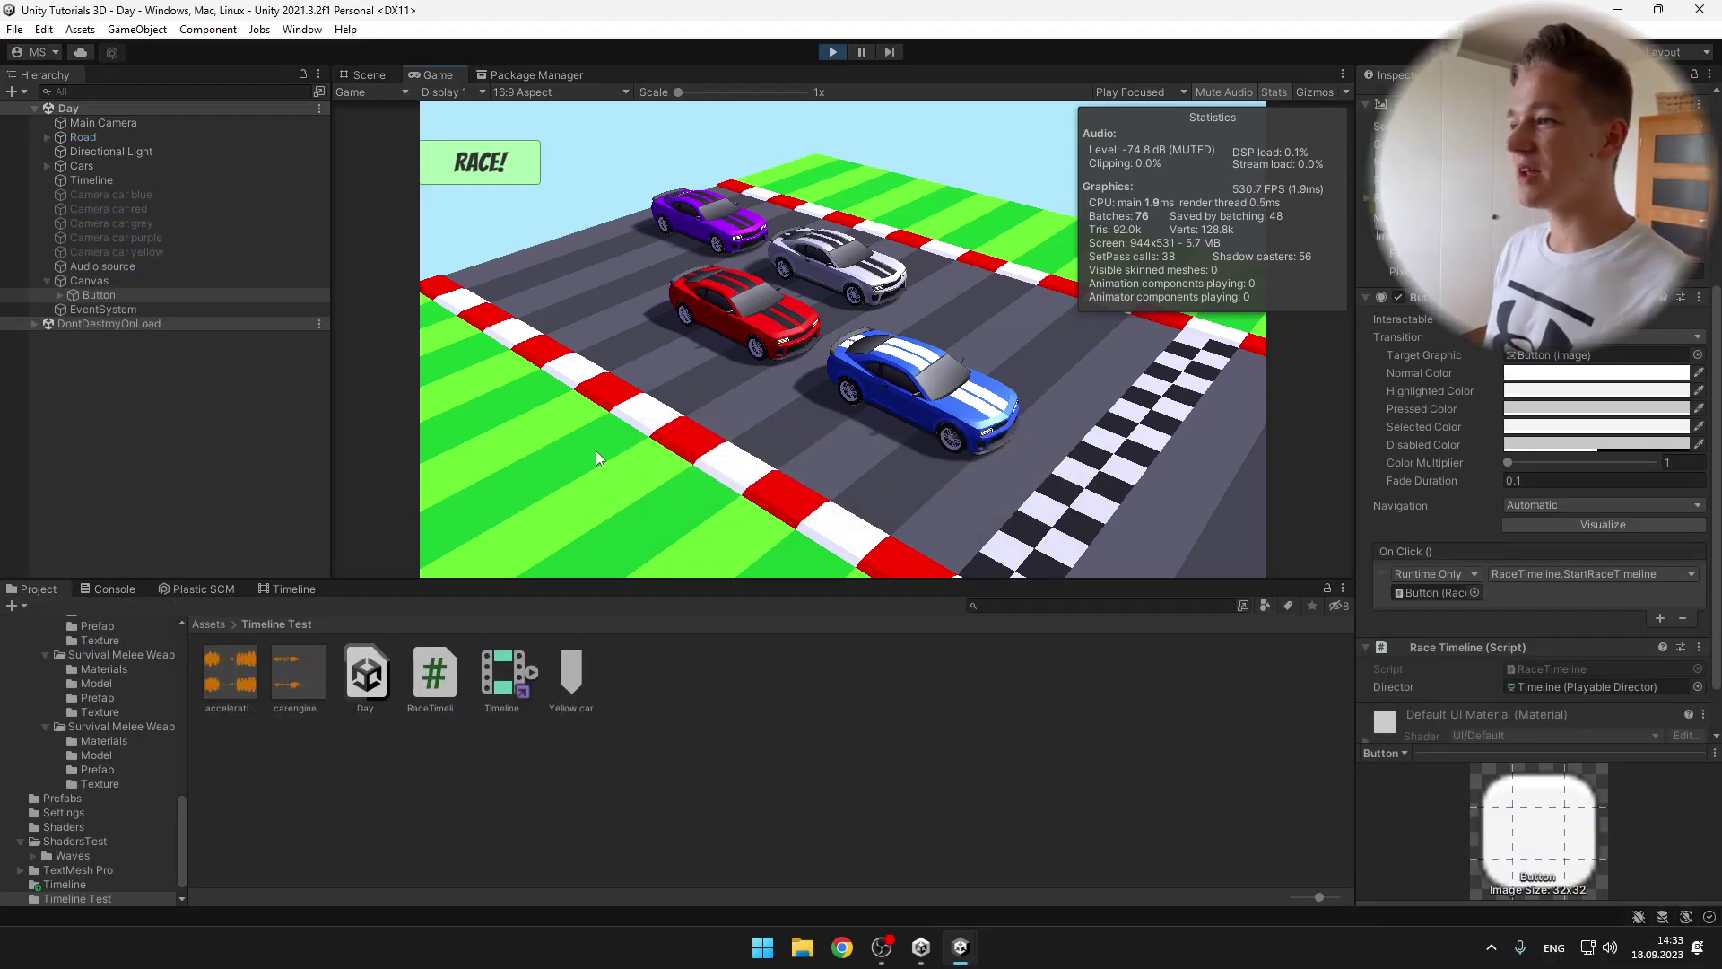
left_click(484, 164)
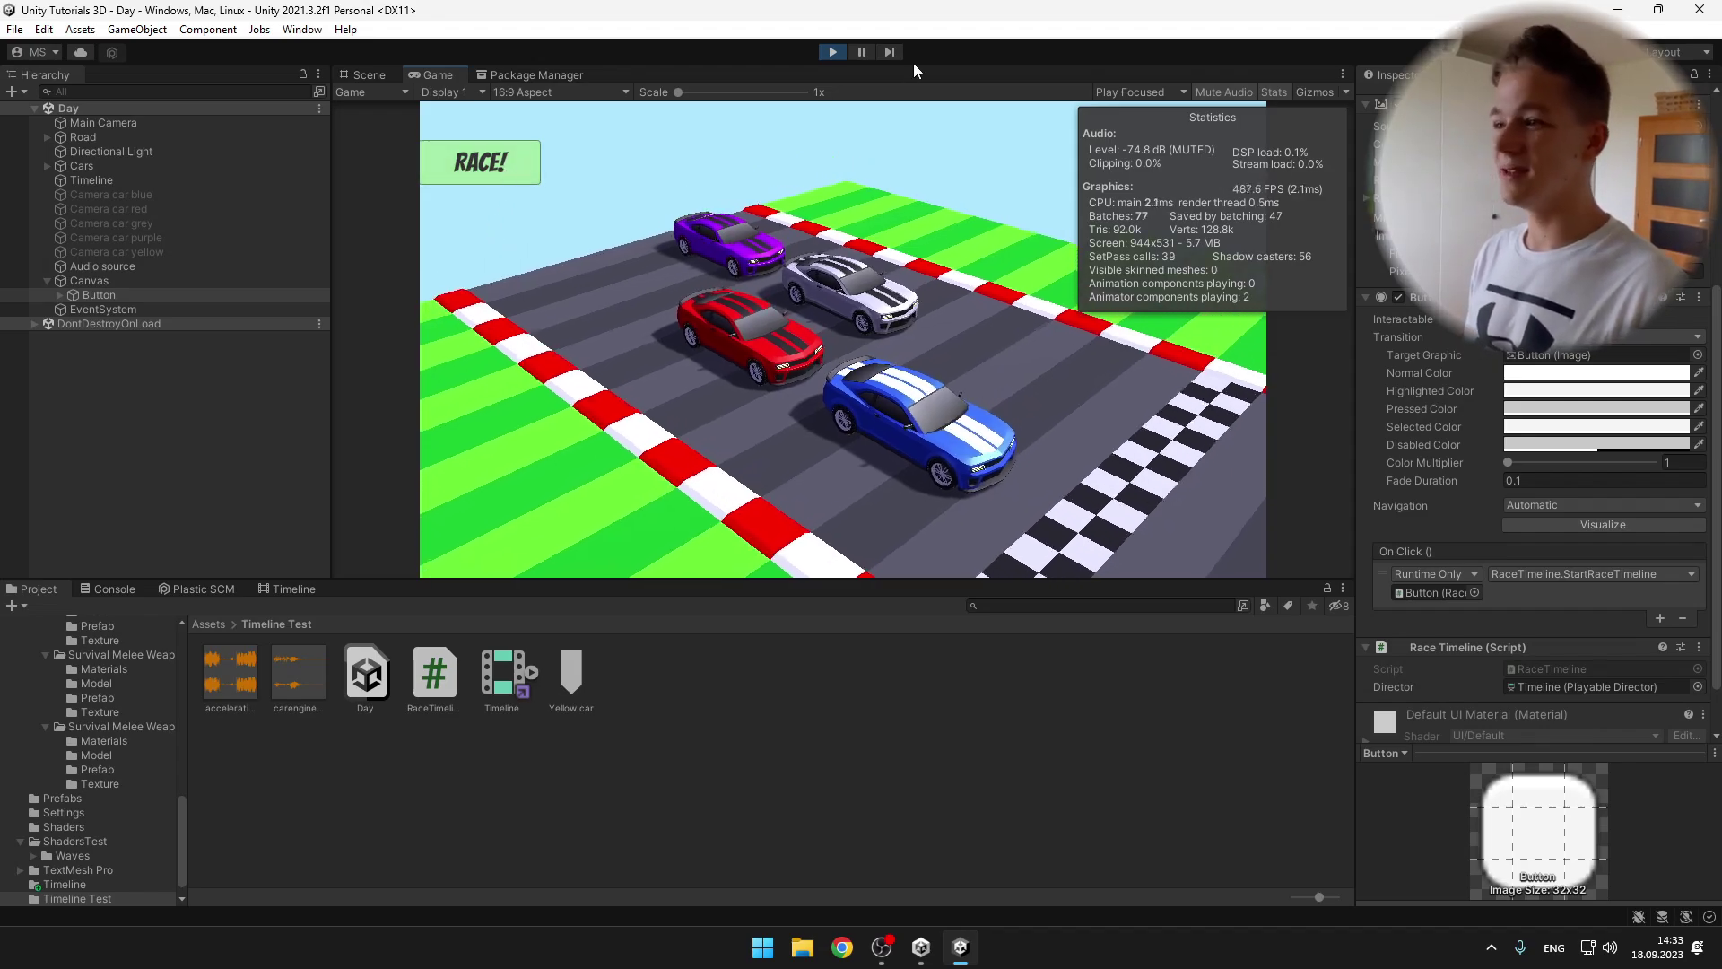
left_click(833, 51)
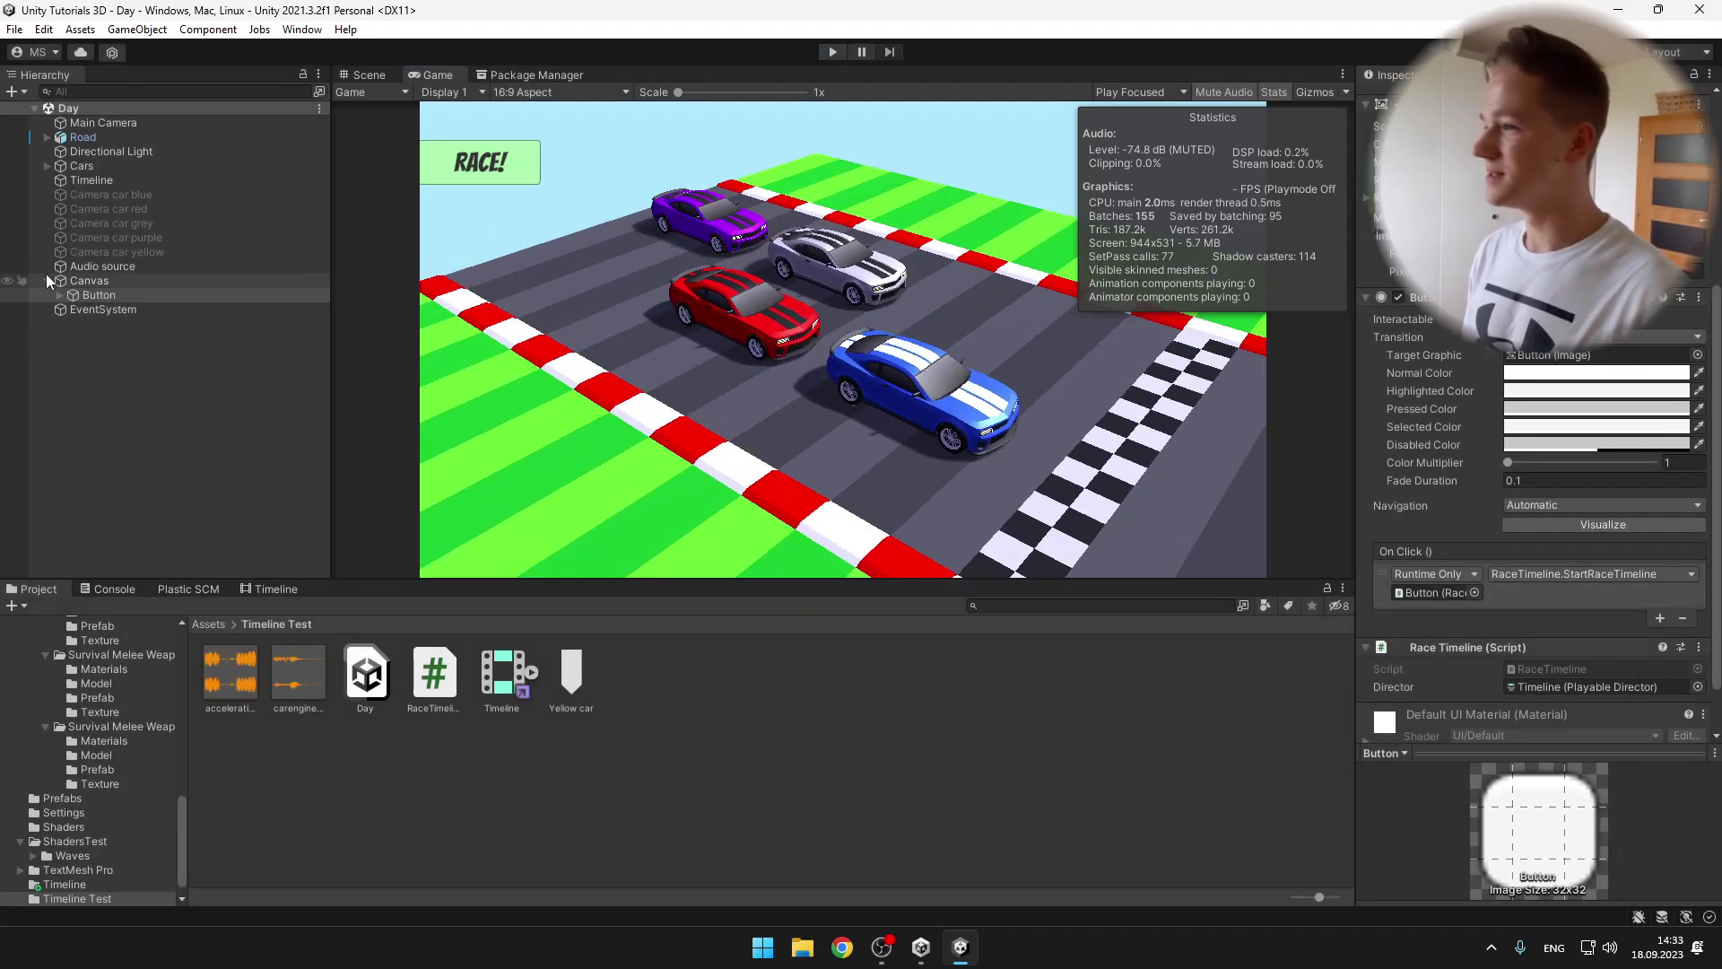
Step: Examine the Timeline object's Playable Director settings and the components of the Button under Canvas
left_click(93, 179)
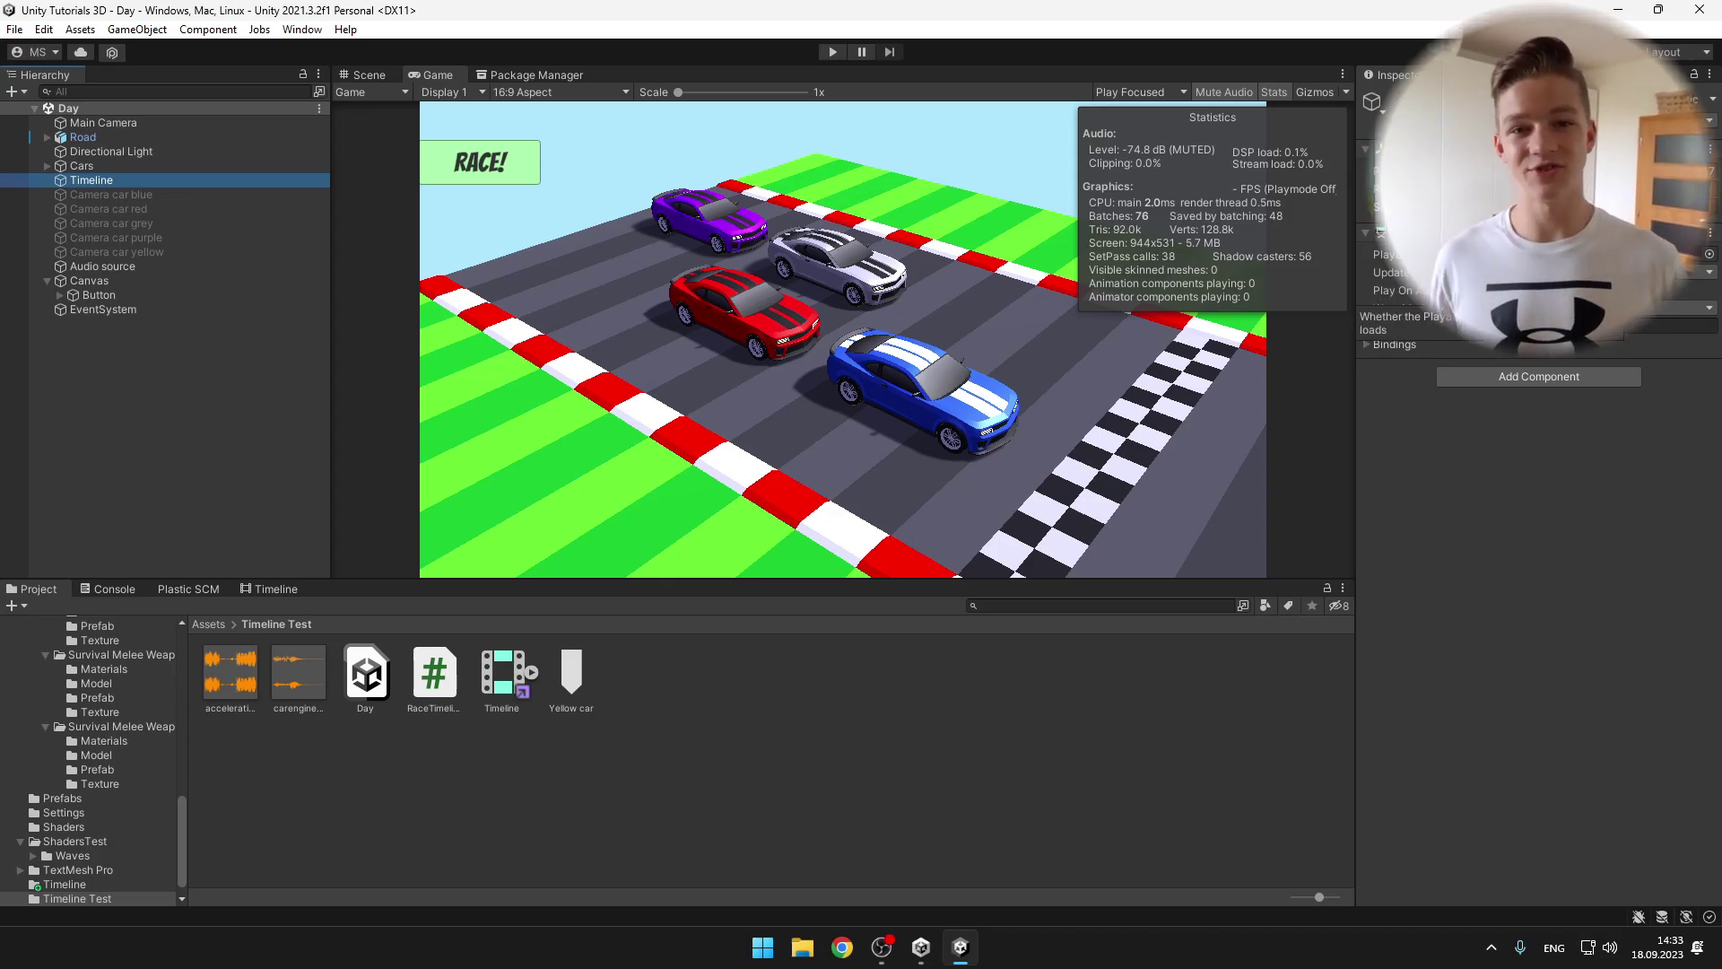
left_click(139, 293)
scroll(1480, 612, "down", 5)
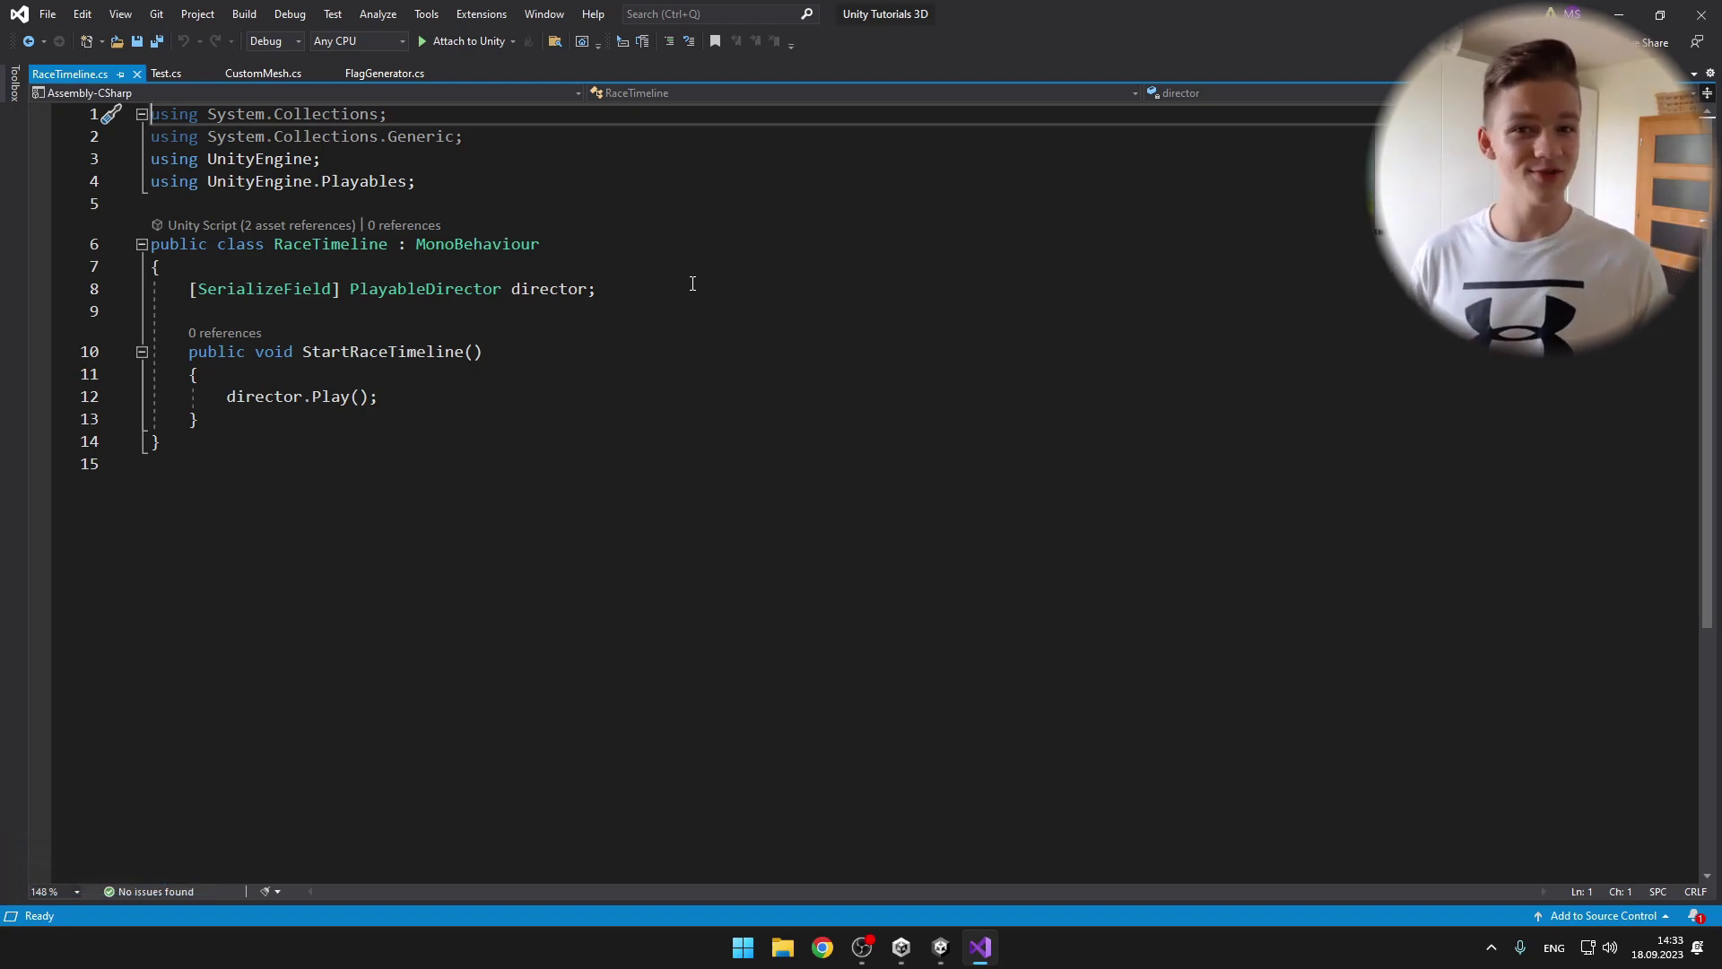
Step: In Visual Studio, review the RaceTimeline script's UnityEngine.Playables import, PlayableDirector field and StartRaceTimeline method
left_click_drag(418, 181, 78, 178)
left_click(445, 179)
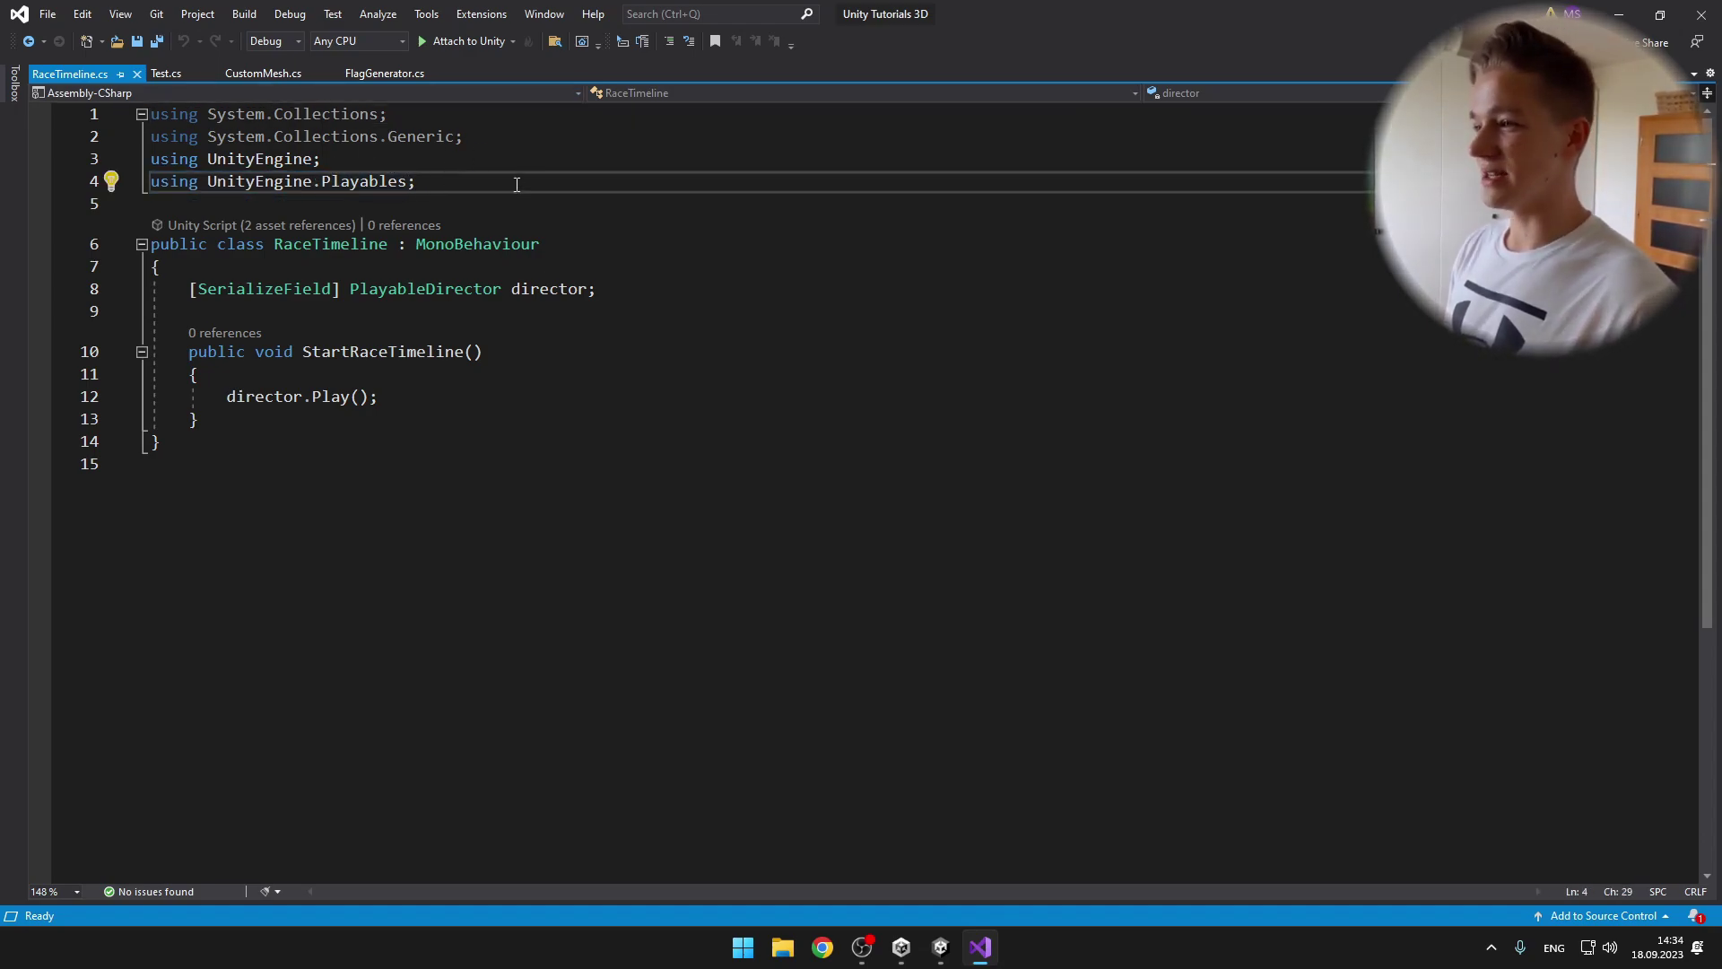
double_click(185, 301)
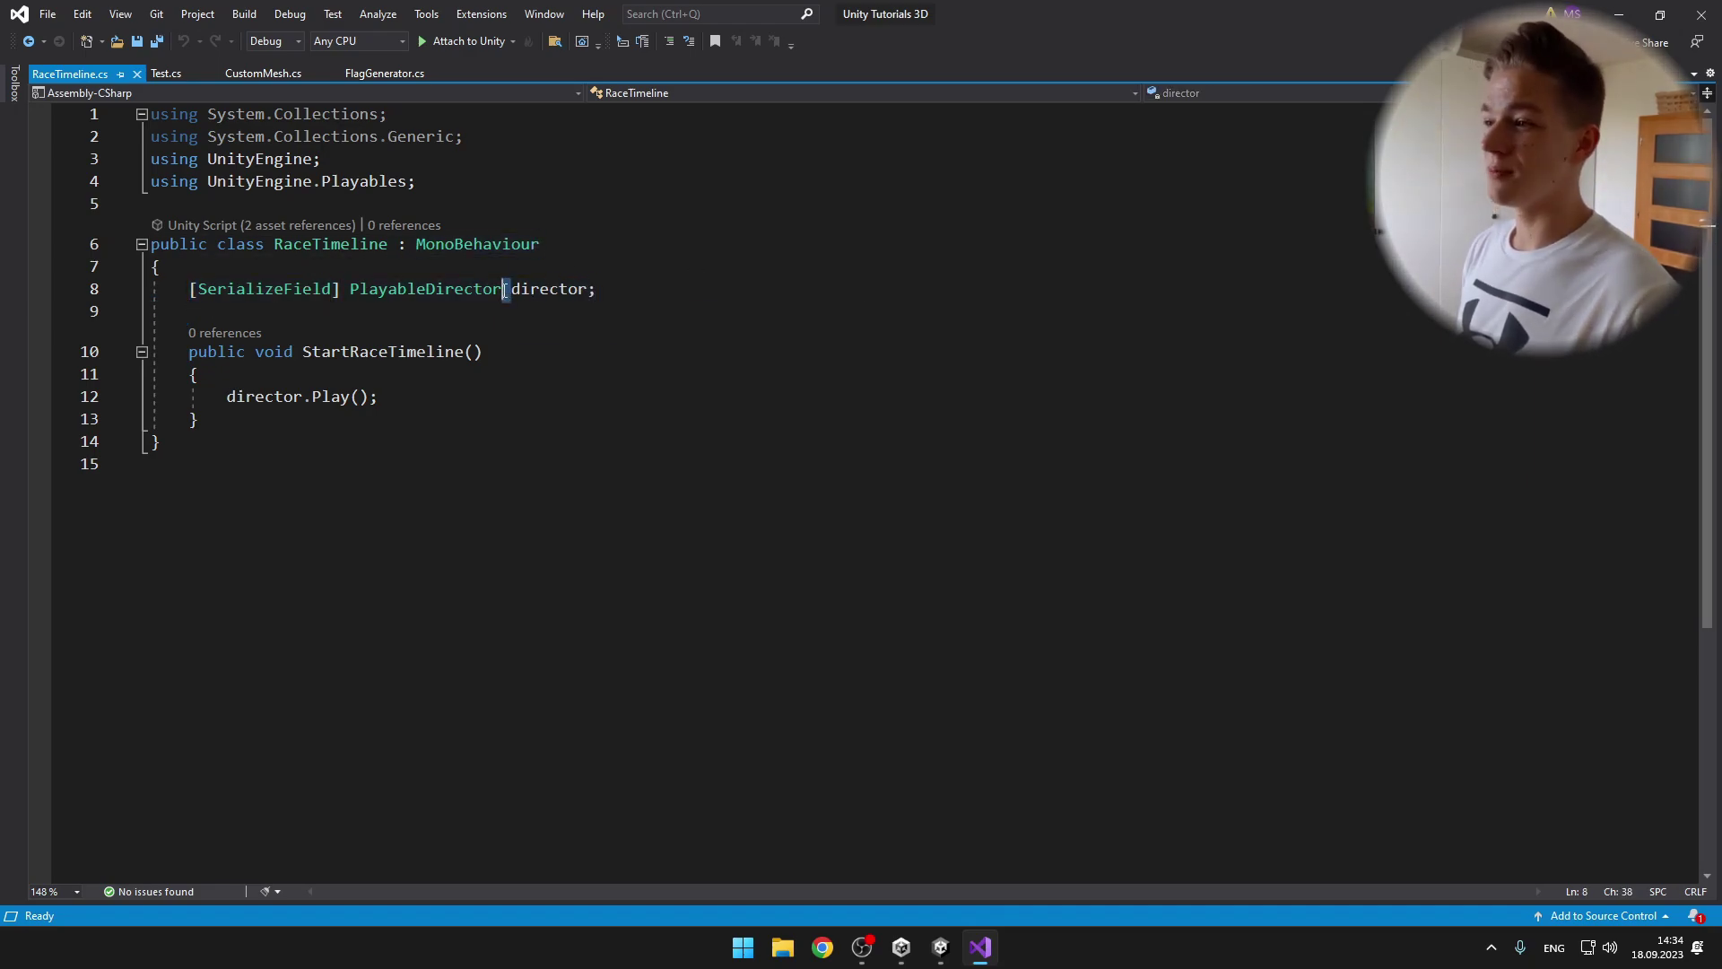
left_click_drag(511, 289, 350, 289)
left_click(708, 287)
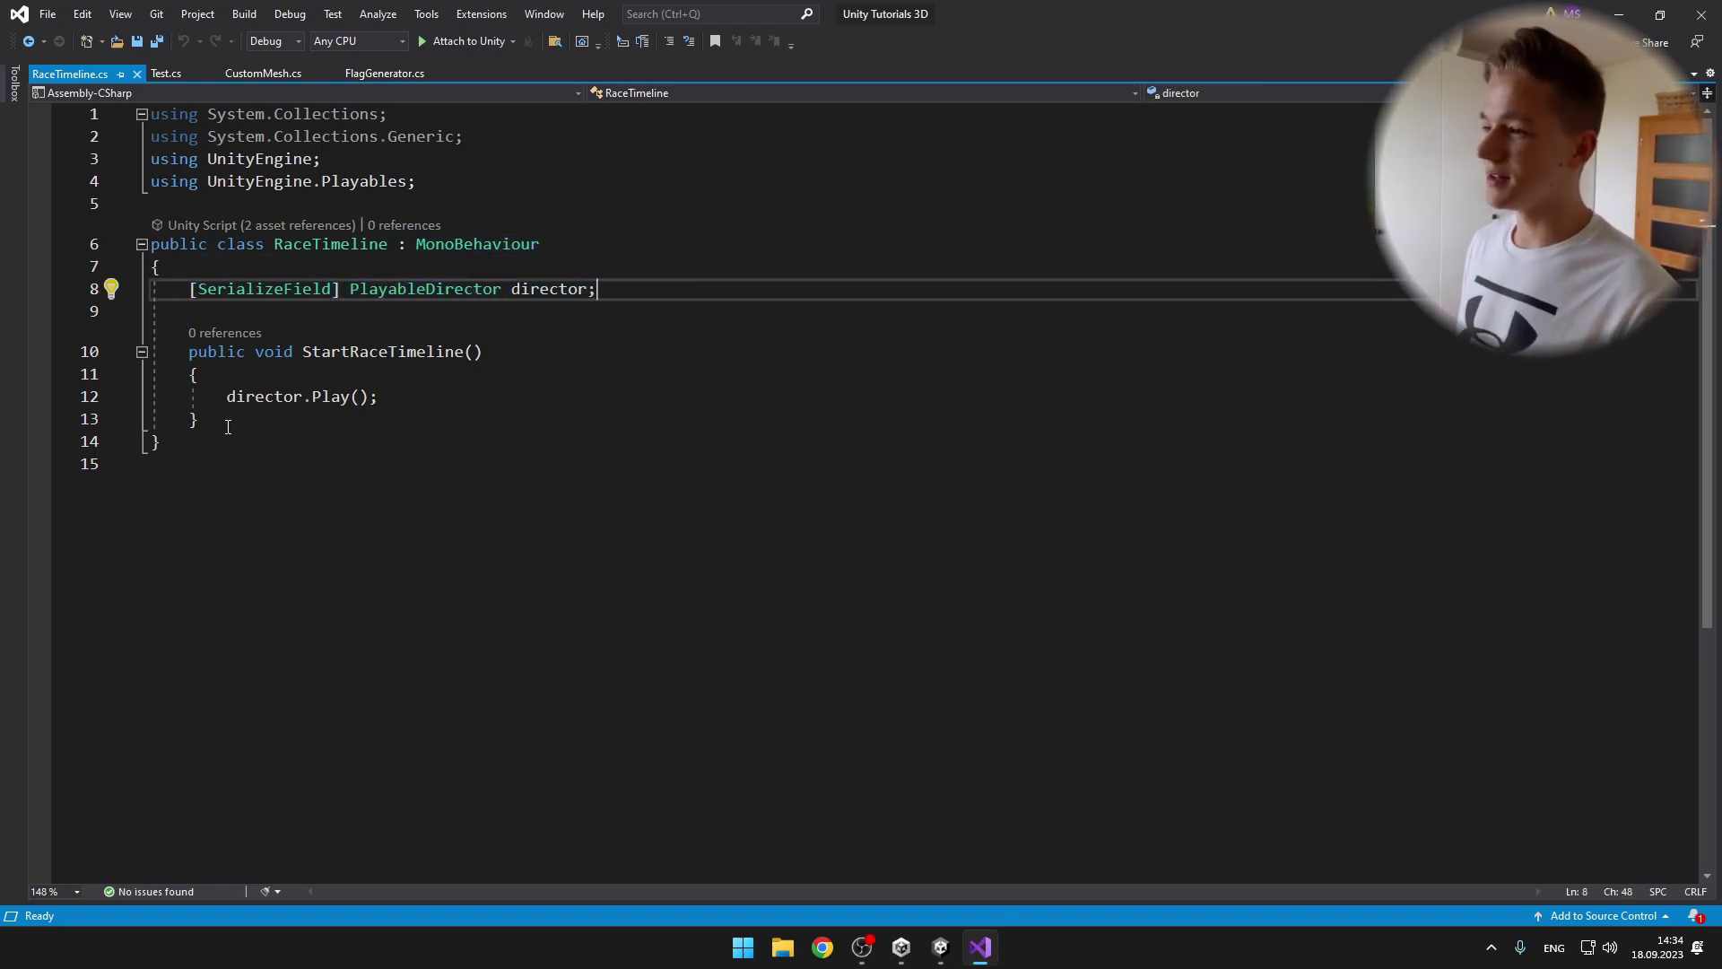
left_click_drag(199, 419, 102, 352)
left_click_drag(380, 397, 208, 397)
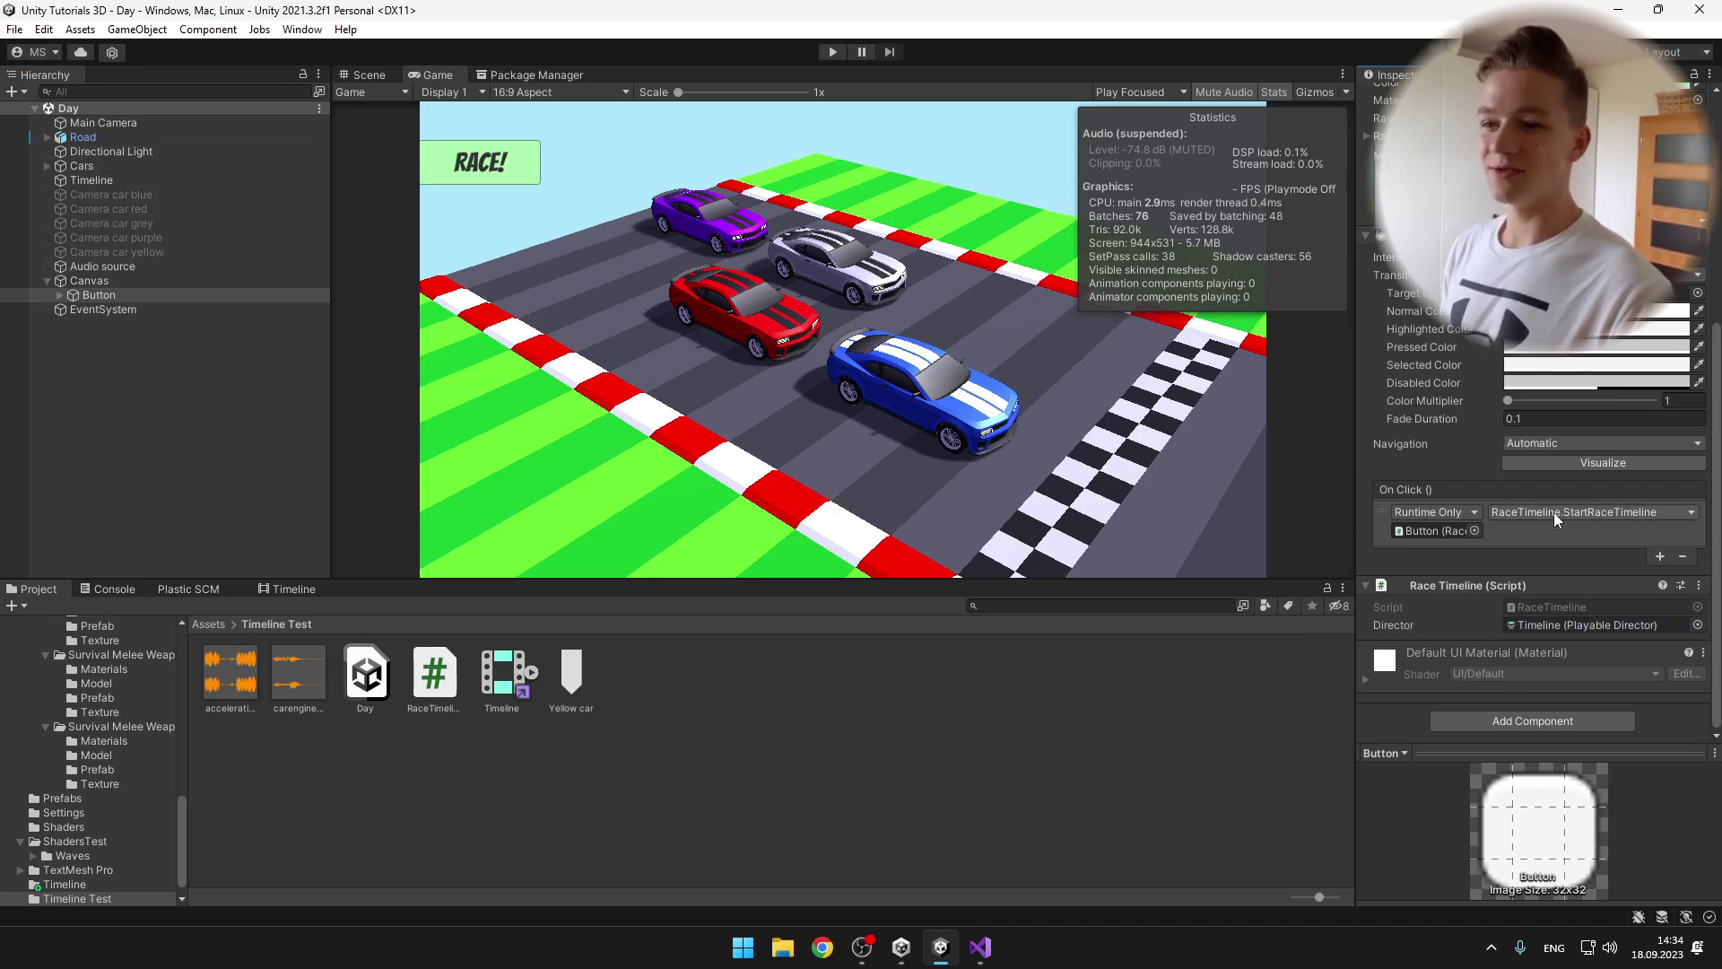
Step: Back in Unity, add an On Click entry to the Button using its Race Timeline script and StartRaceTimeline function, and run the scene
left_click(1661, 556)
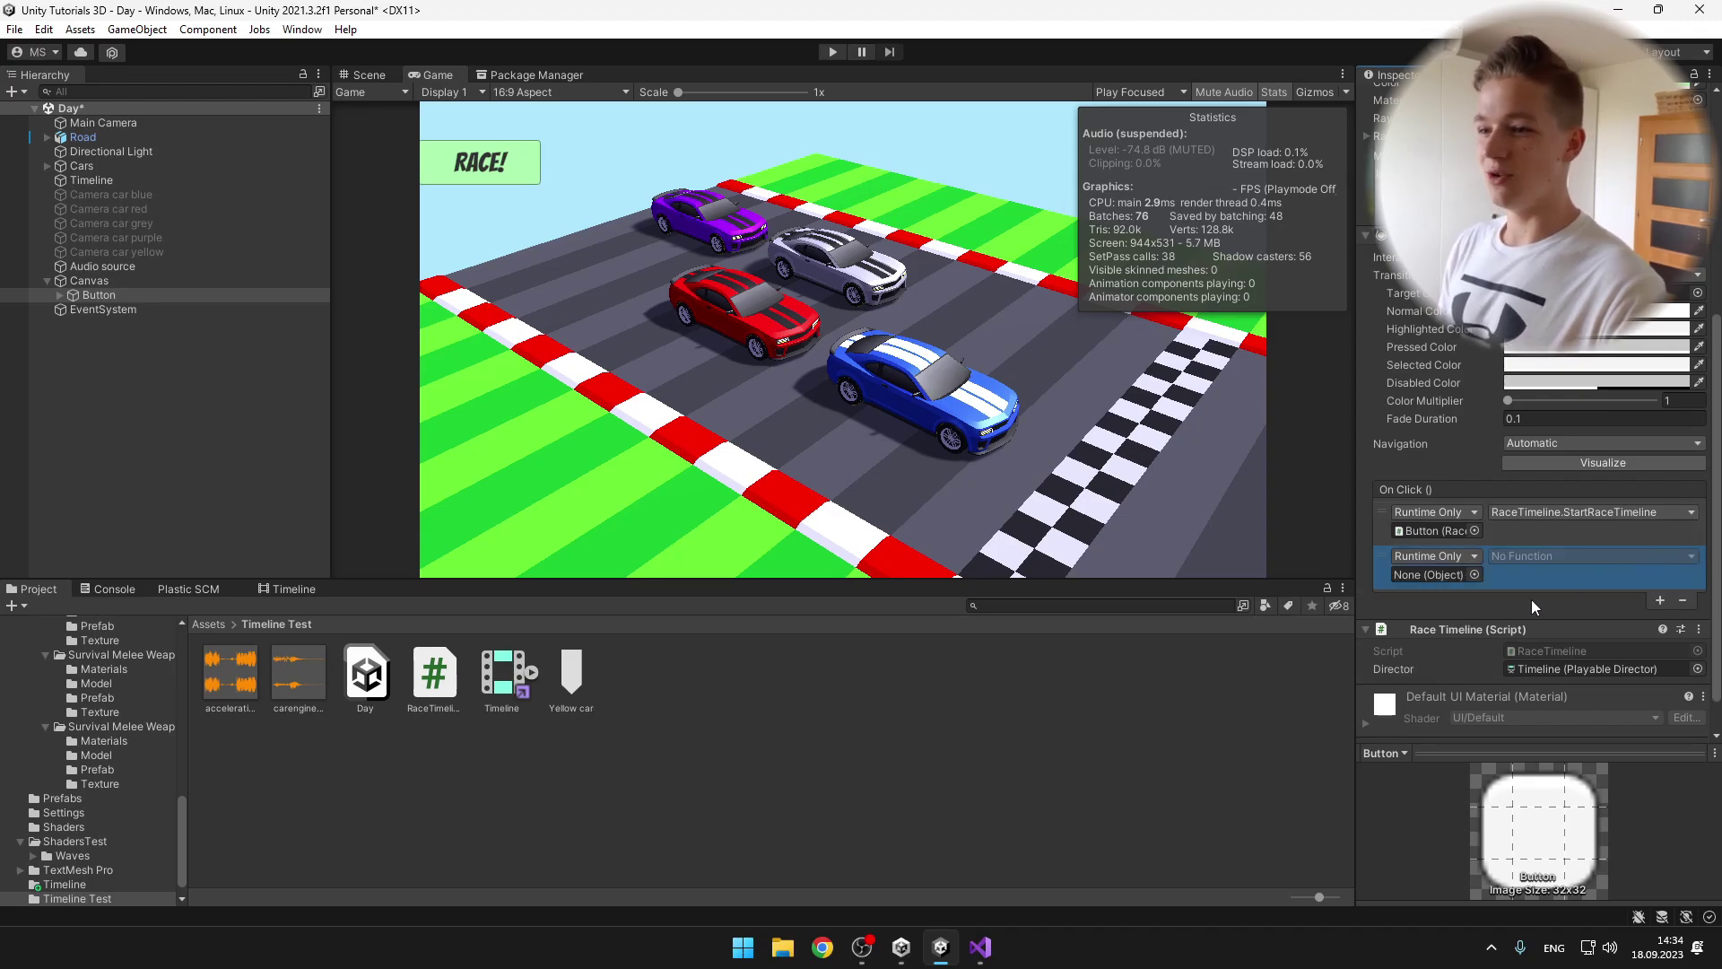
scroll(1530, 599, "down", 2)
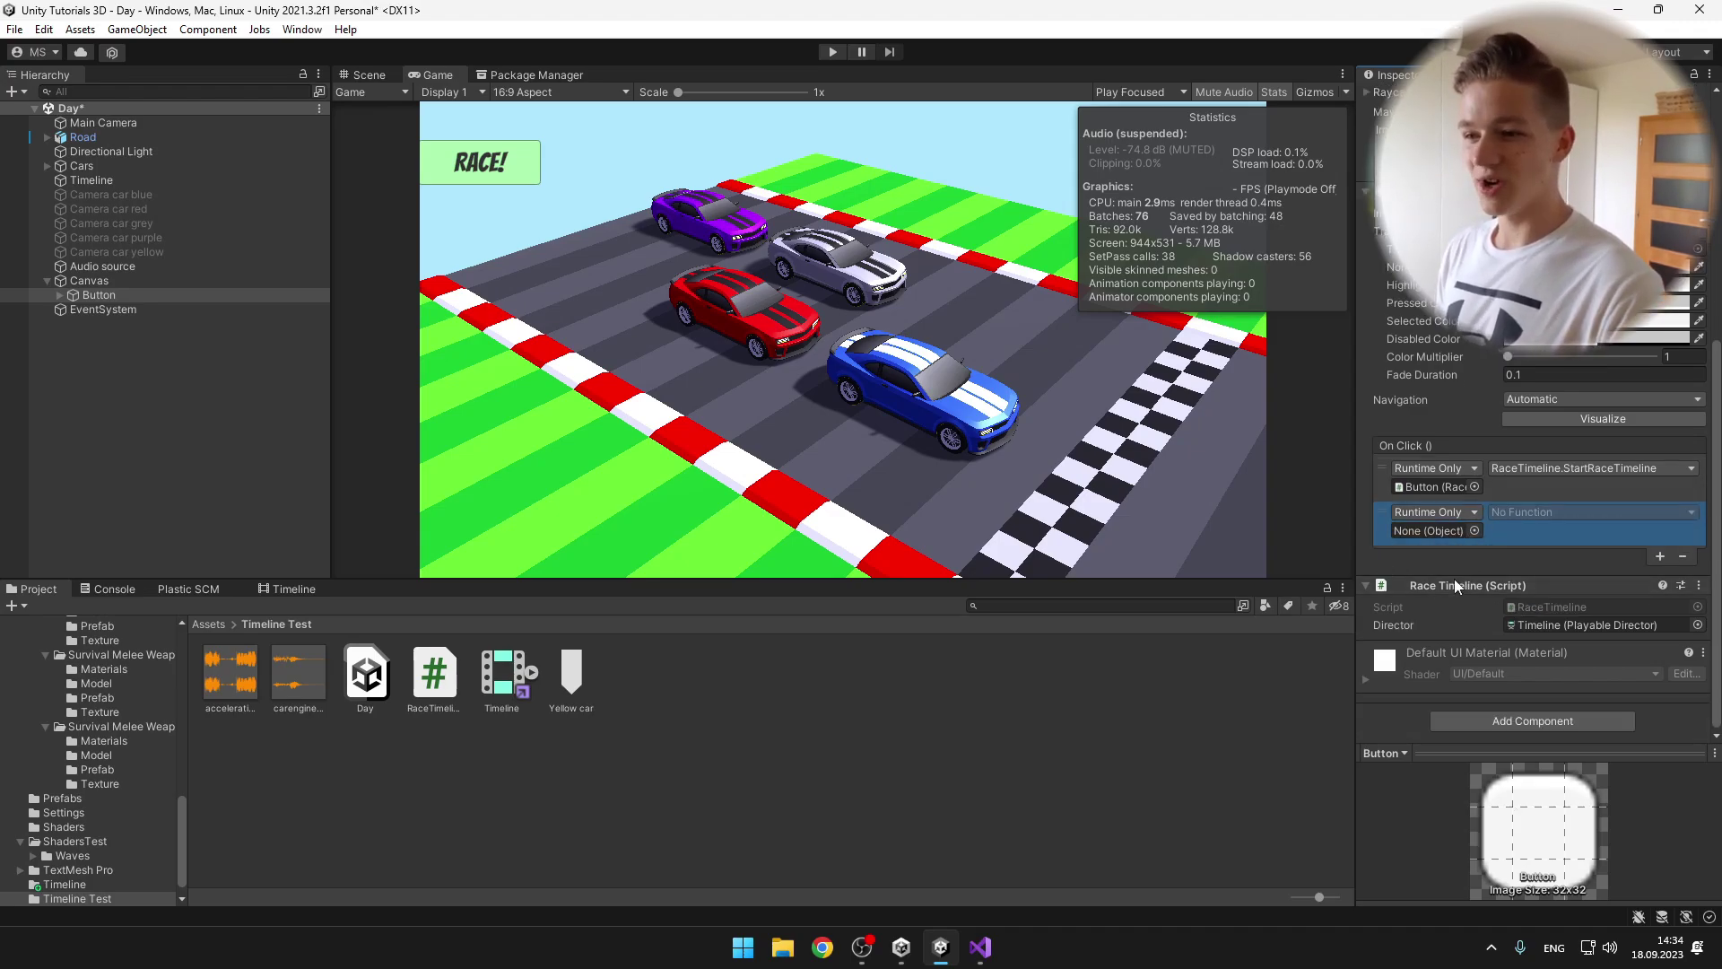
left_click_drag(1446, 585, 1446, 535)
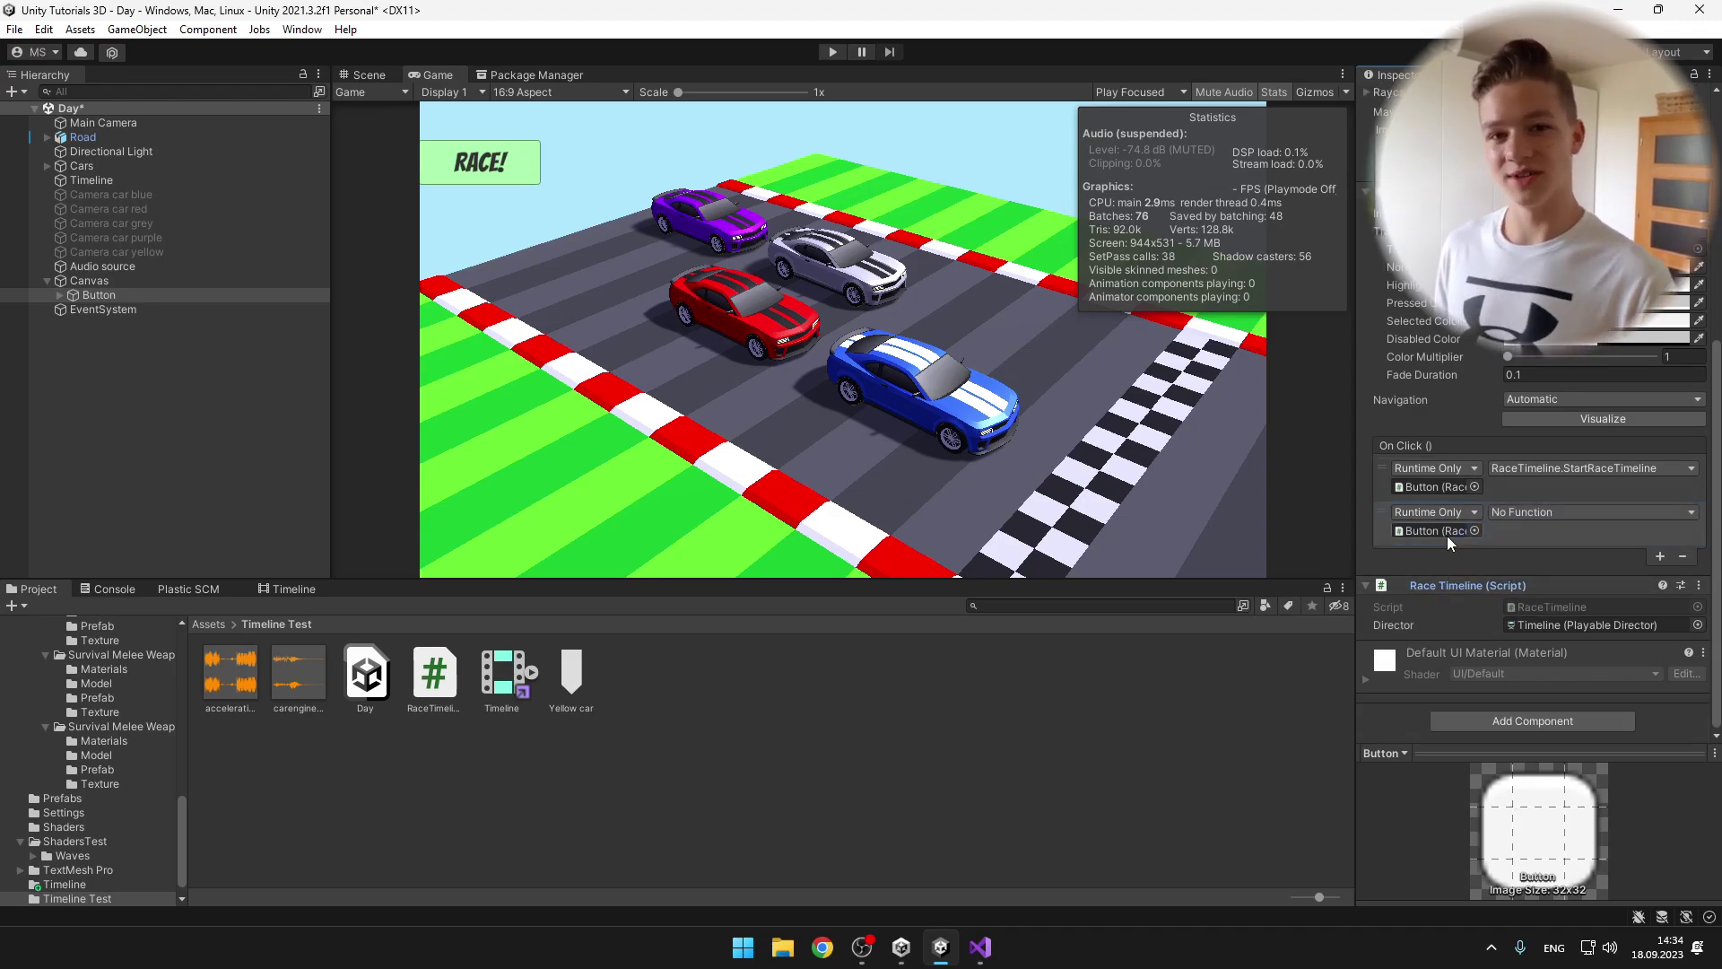
left_click(1547, 511)
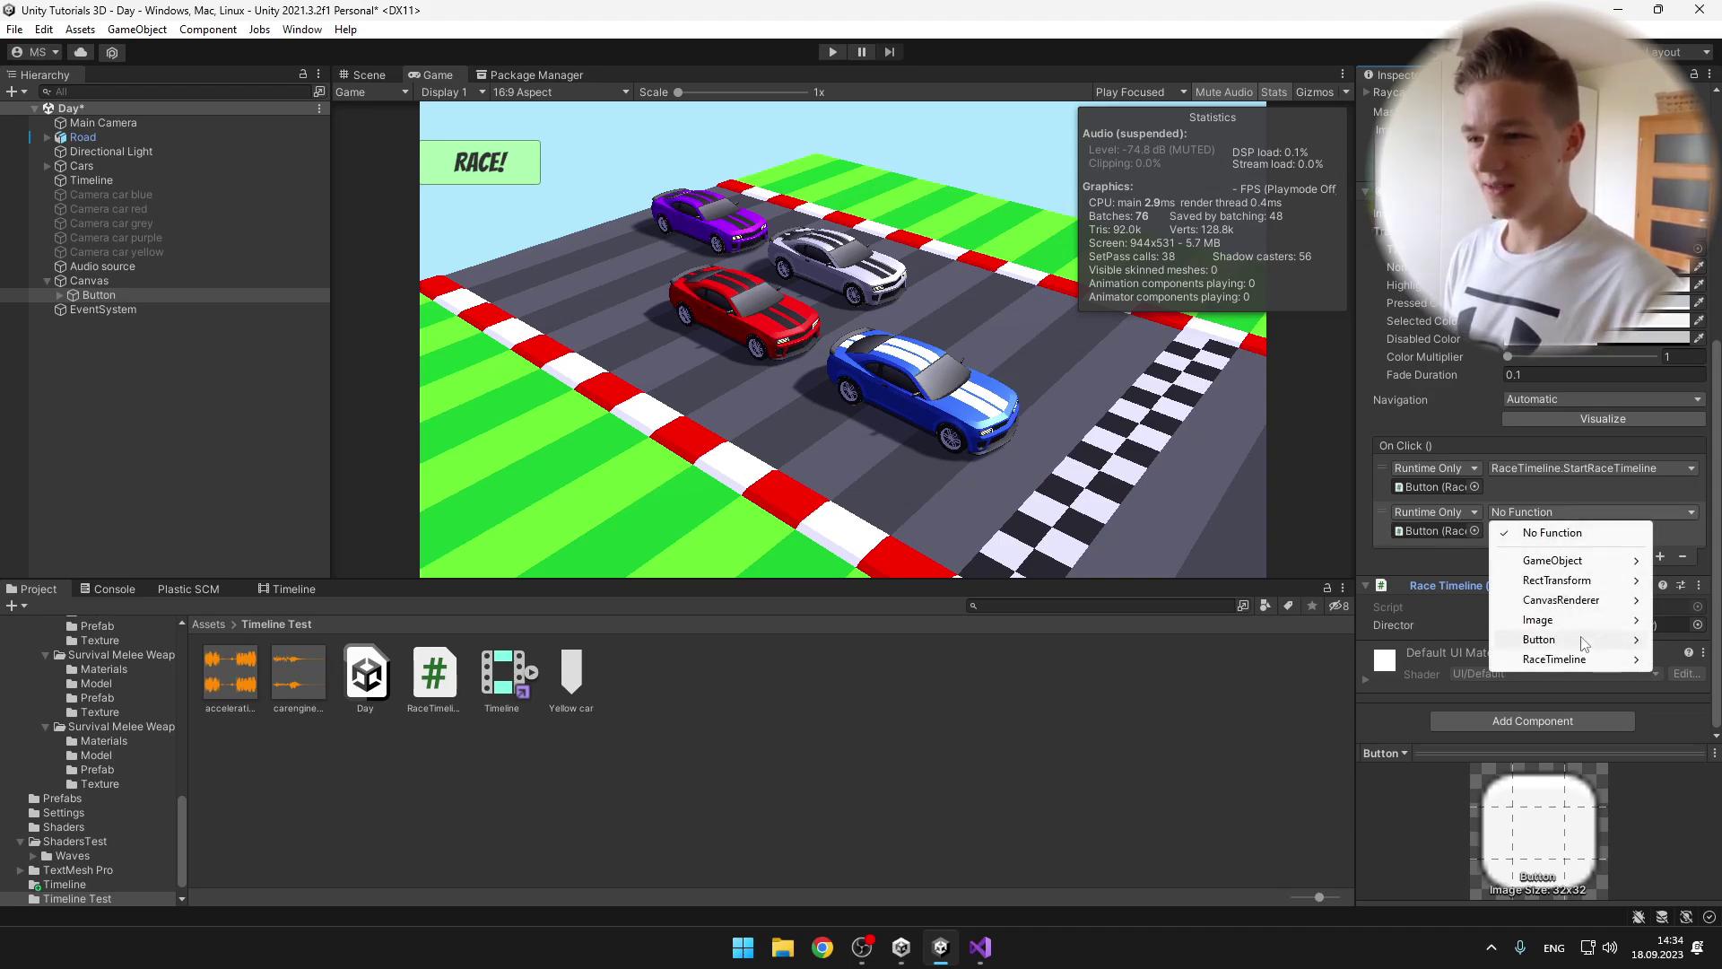
mouse_move(1553, 666)
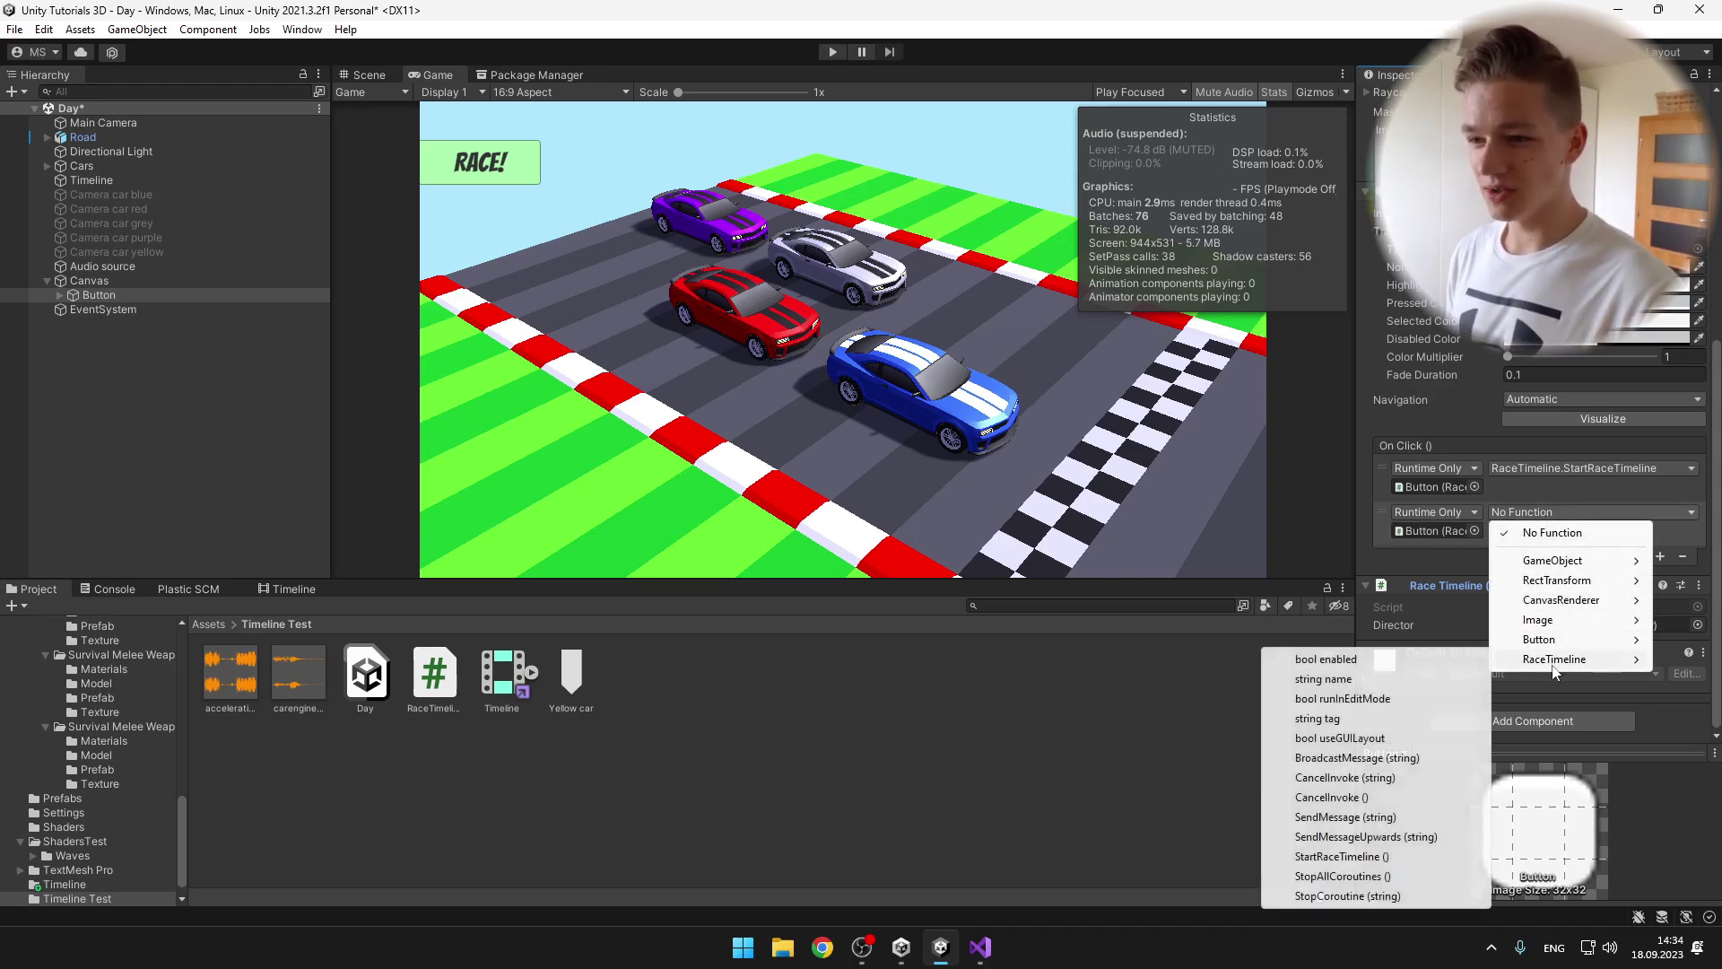
left_click(1350, 855)
key("ctrl+p")
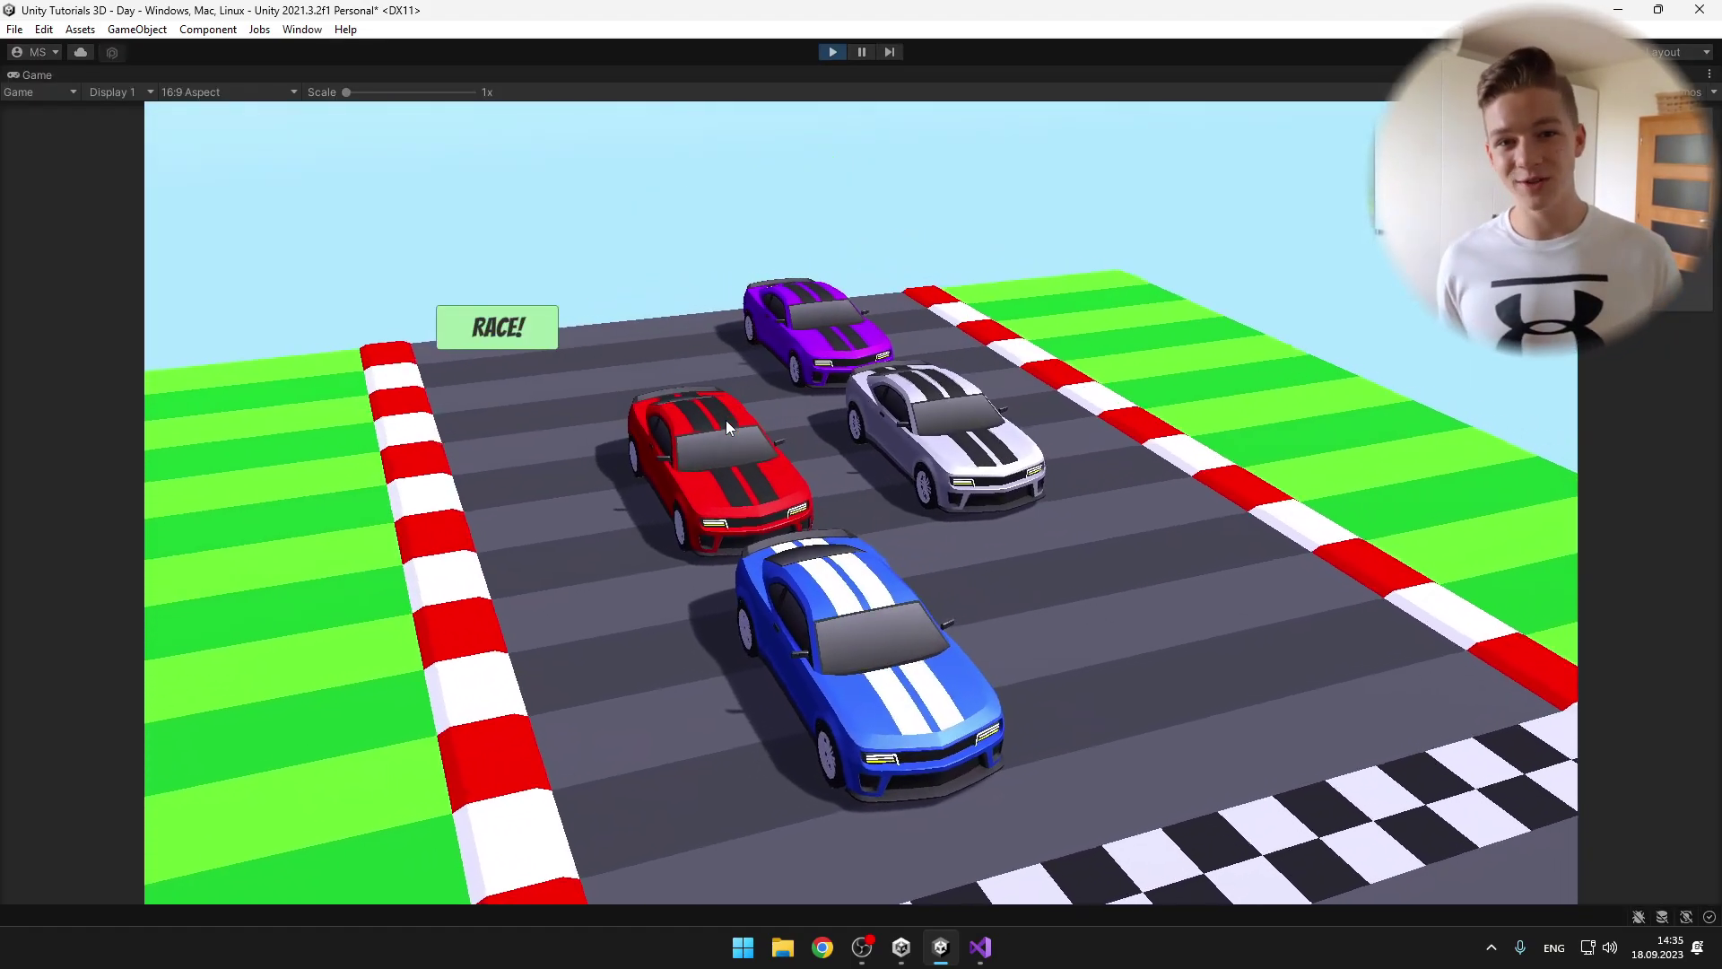